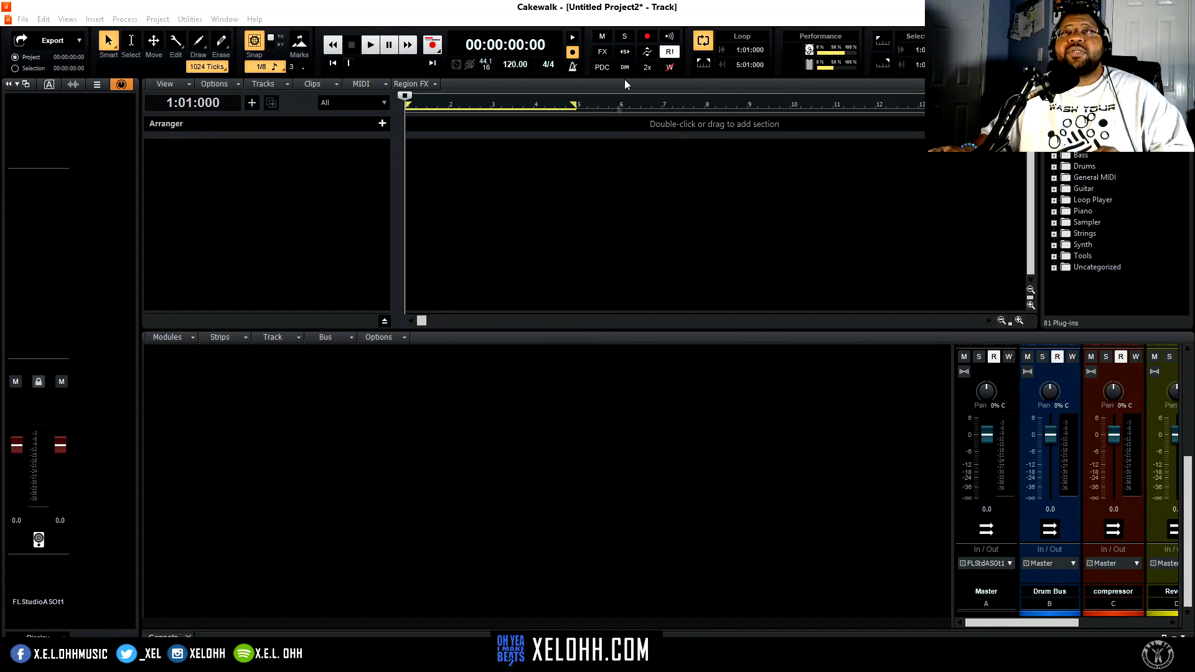
# Step: Toggle the docked console view open and closed repeatedly, finishing with it collapsed
pyautogui.click(725, 10)
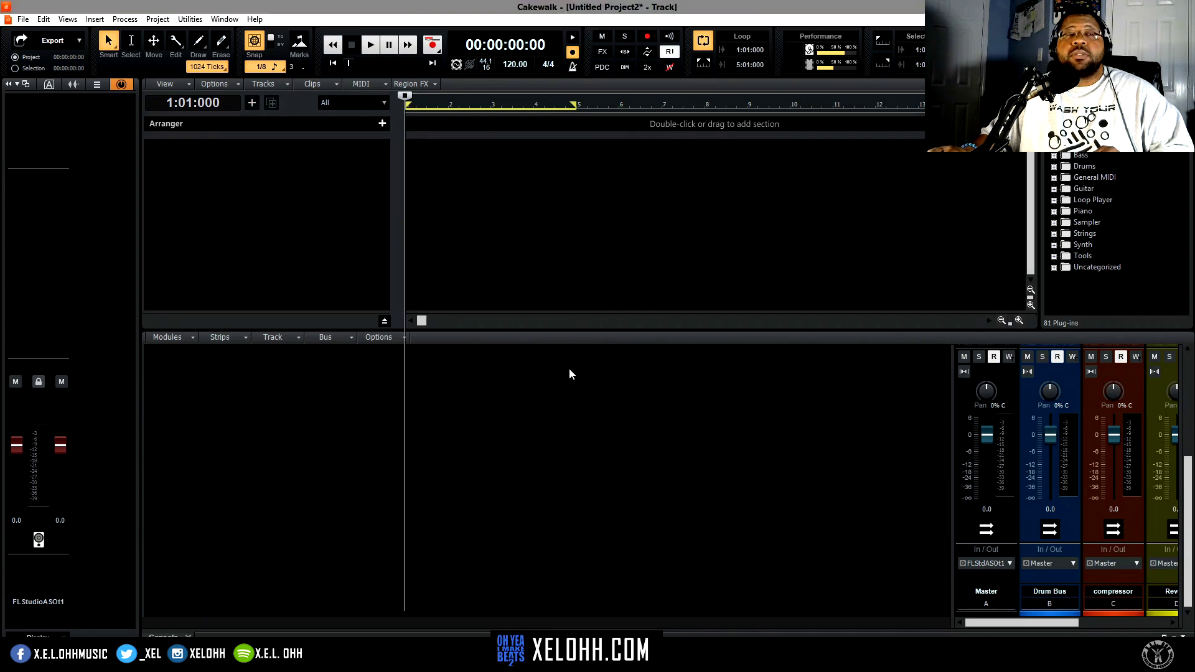
pyautogui.press('d')
pyautogui.press('d')
pyautogui.press('d')
pyautogui.press('d')
pyautogui.press('d')
pyautogui.press('d')
pyautogui.press('d')
pyautogui.press('d')
pyautogui.press('d')
pyautogui.press('d')
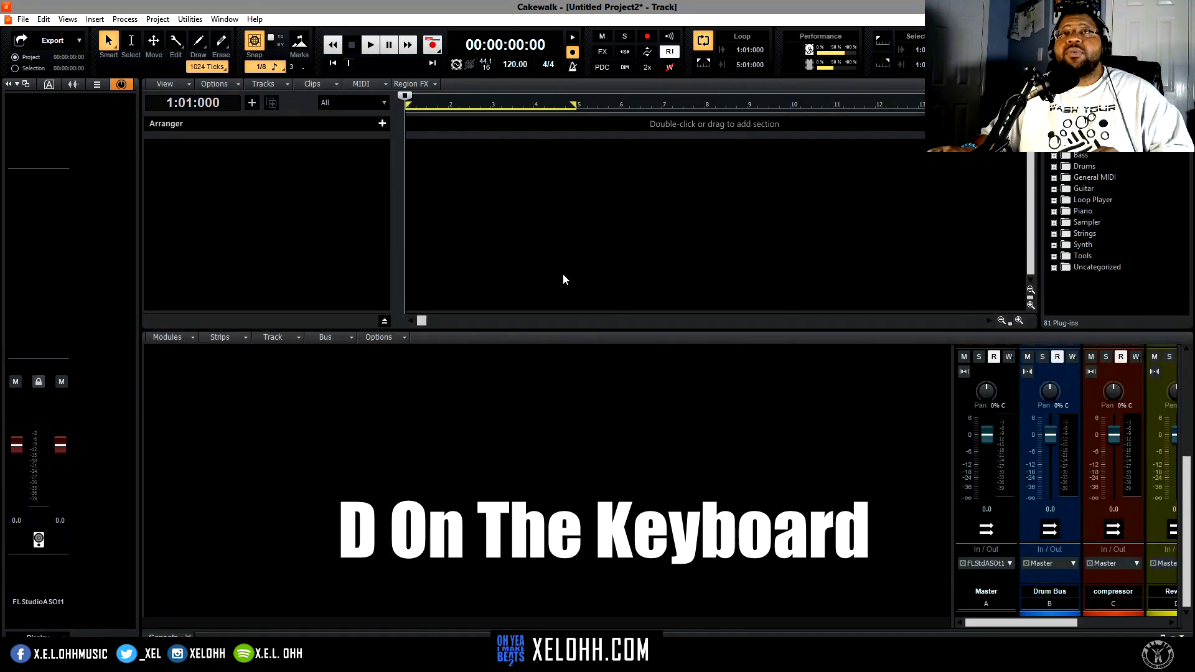
pyautogui.press('d')
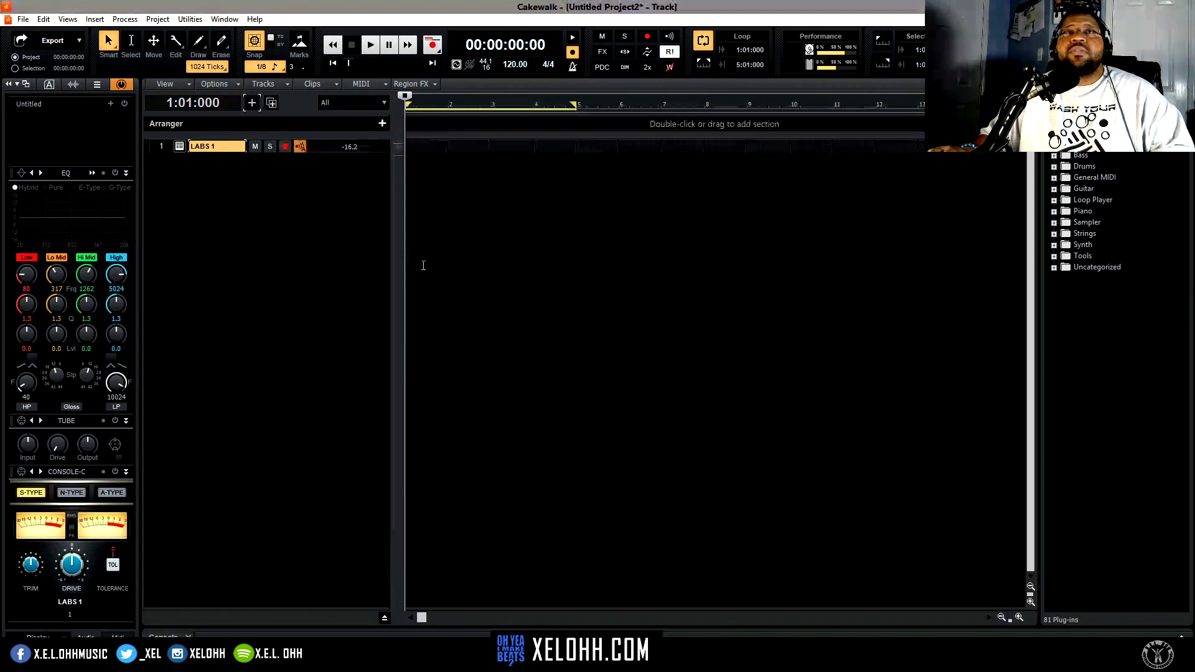
# Step: Open the LABS 1 track in the Piano Roll view
pyautogui.rightClick(410, 148)
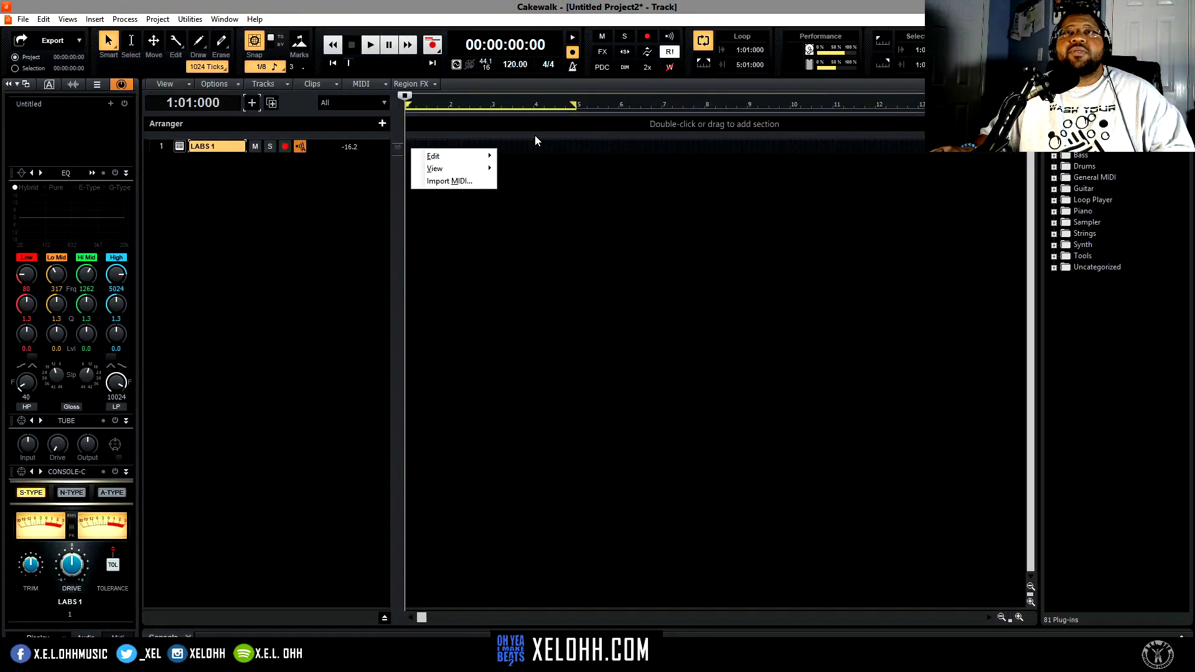
pyautogui.moveTo(457, 169)
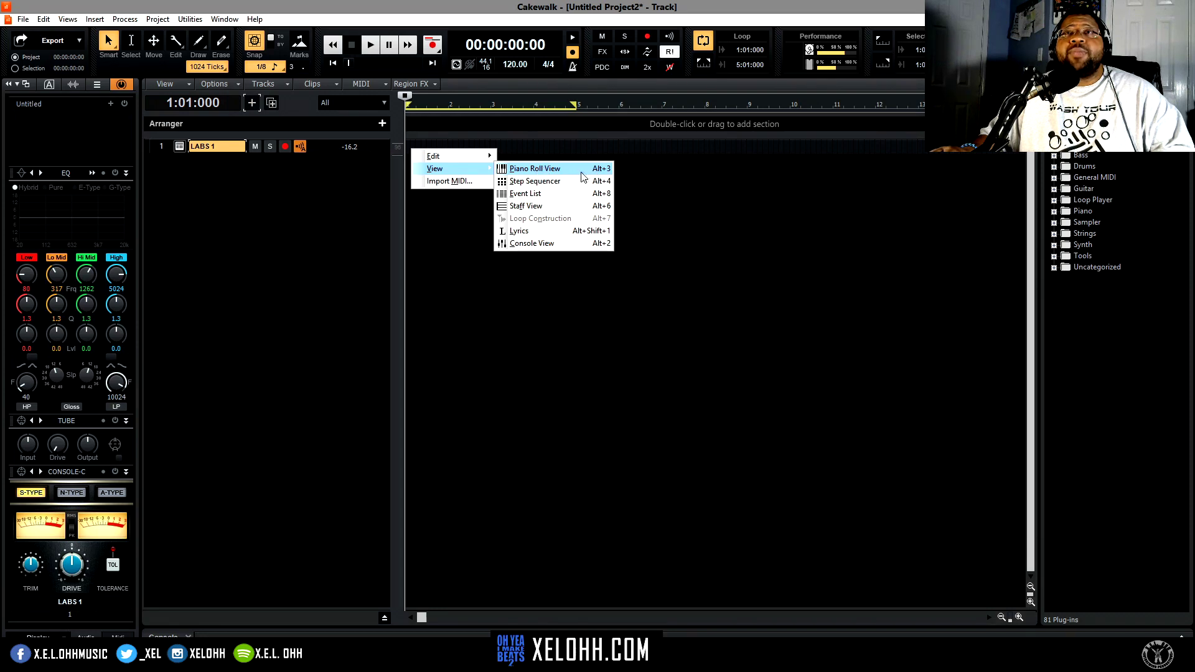
pyautogui.click(547, 168)
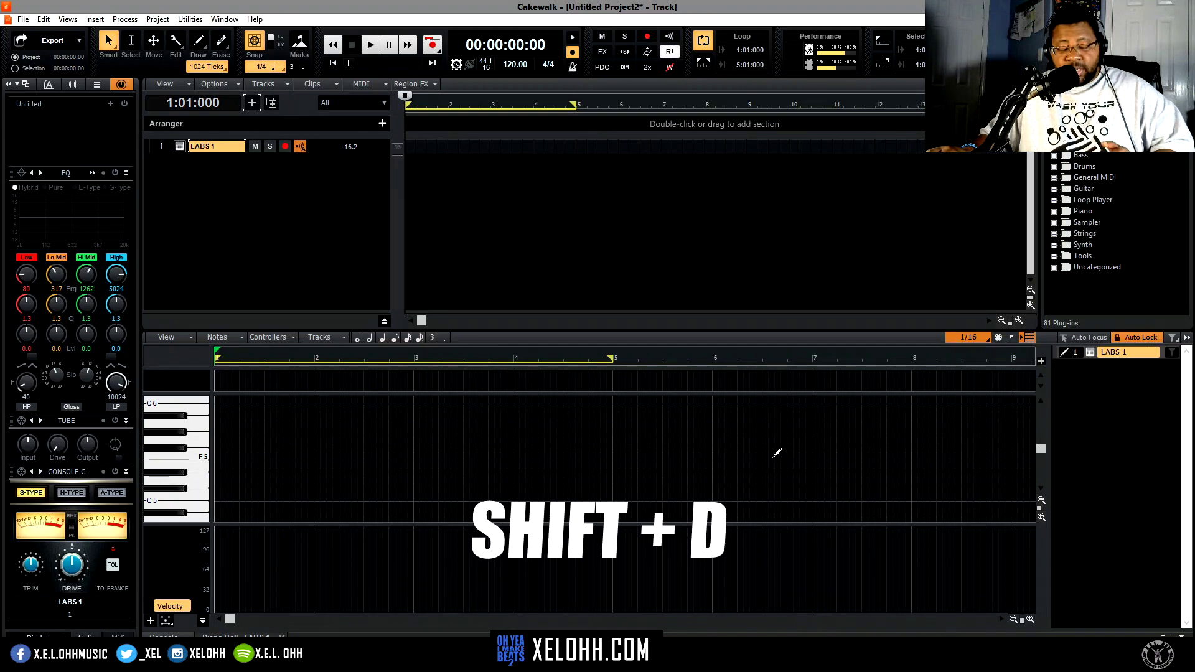
# Step: Maximize the docked piano roll, toggling it back and forth once, and widen its track pane
pyautogui.hotkey('shift', 'd')
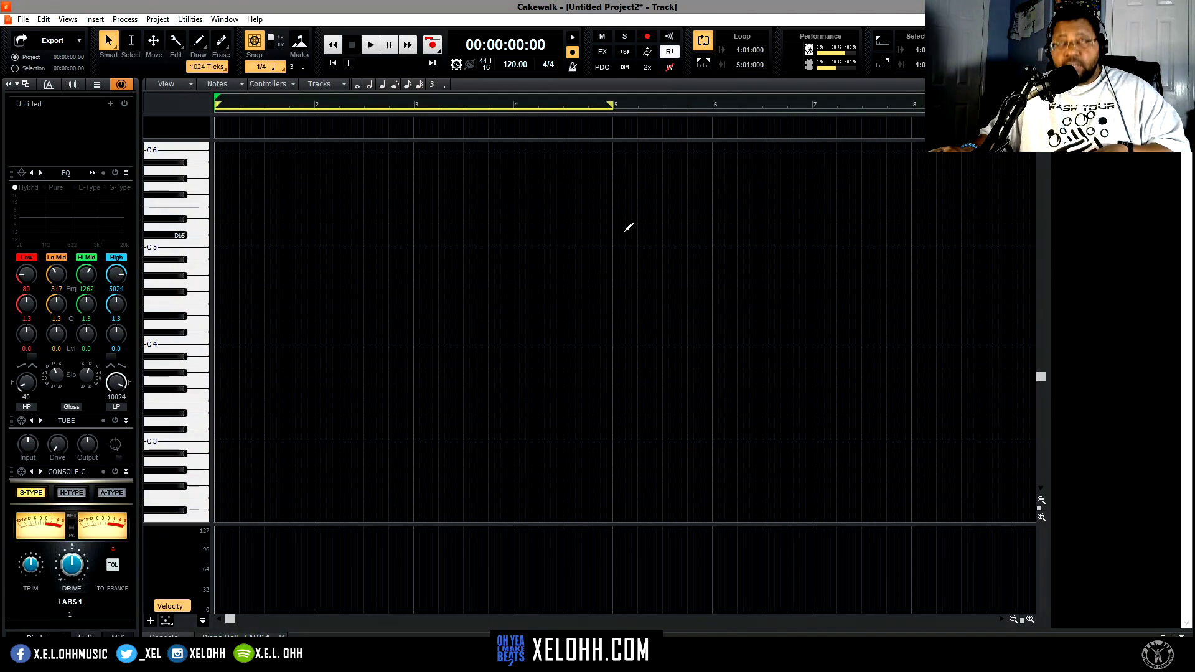
pyautogui.hotkey('shift', 'd')
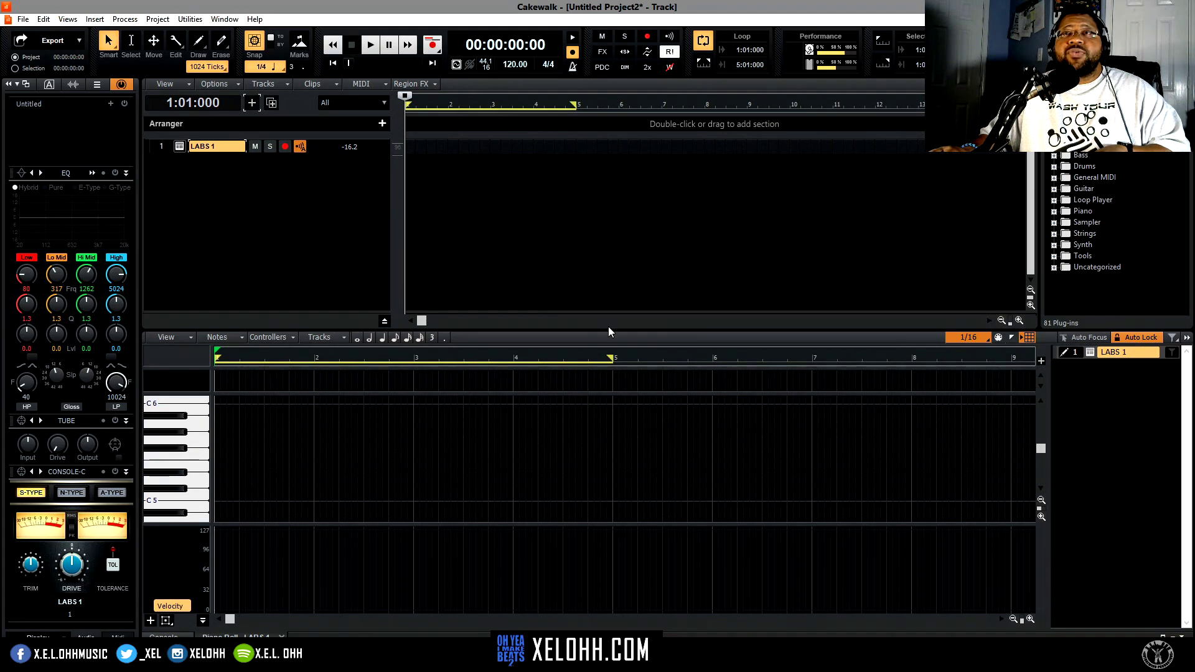
pyautogui.hotkey('shift', 'd')
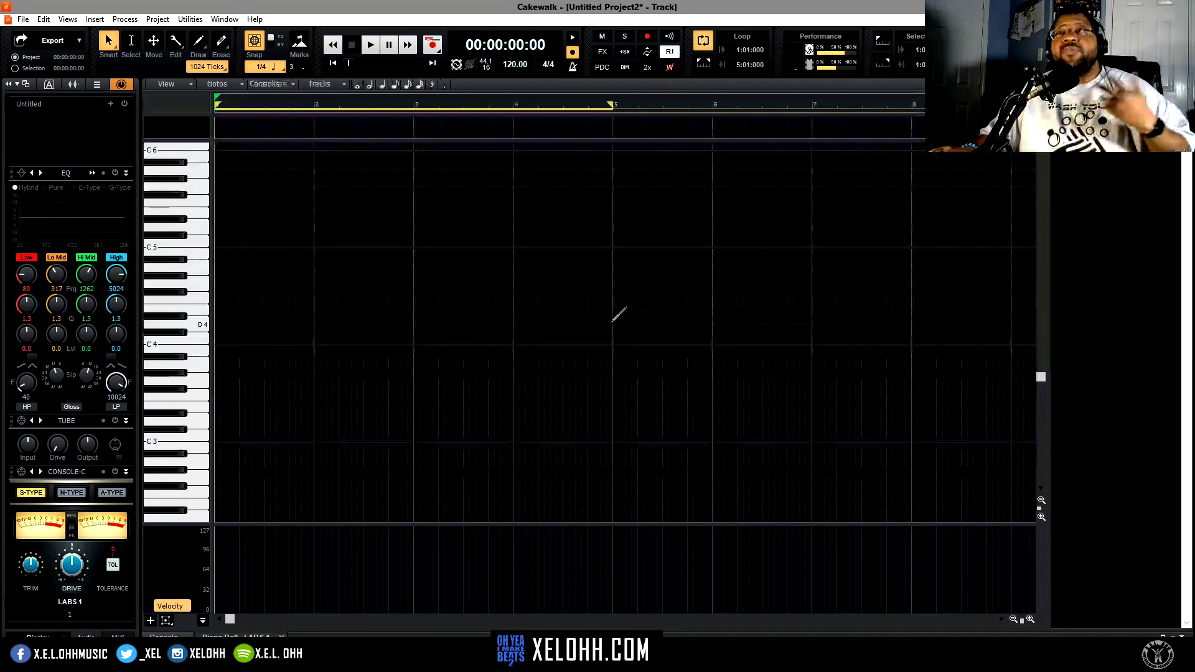
pyautogui.moveTo(1049, 184); pyautogui.dragTo(1026, 185)
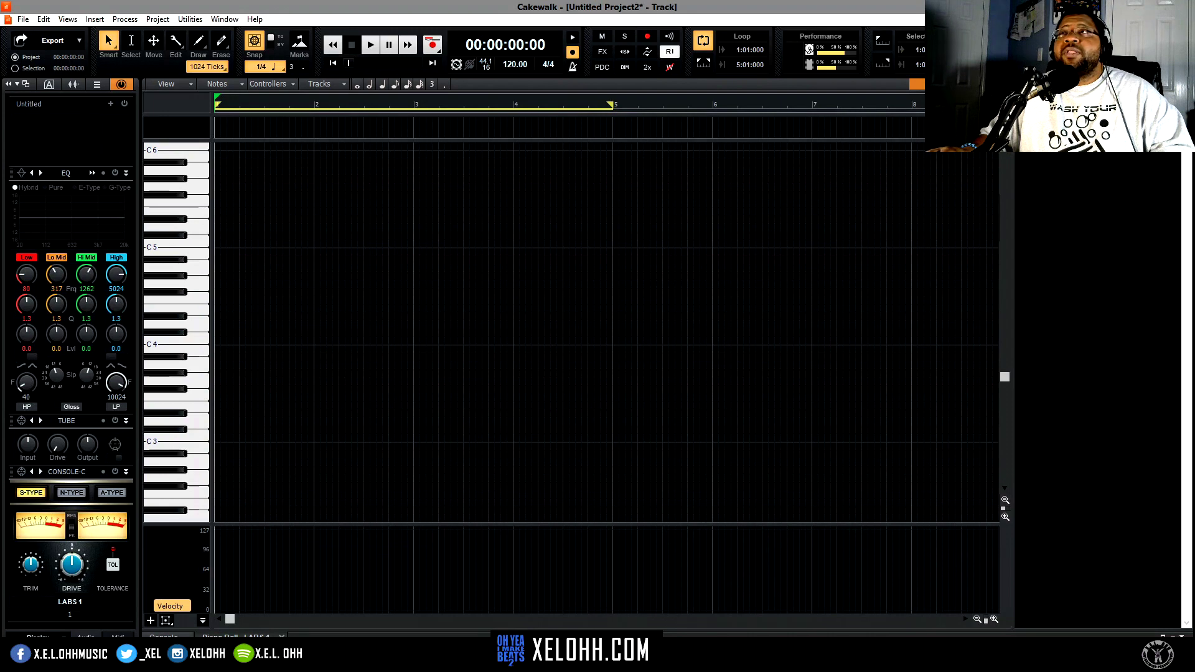
# Step: Highlight the Aeolian (Natural Minor) scale in the piano roll and switch the scale display off again
pyautogui.click(1058, 84)
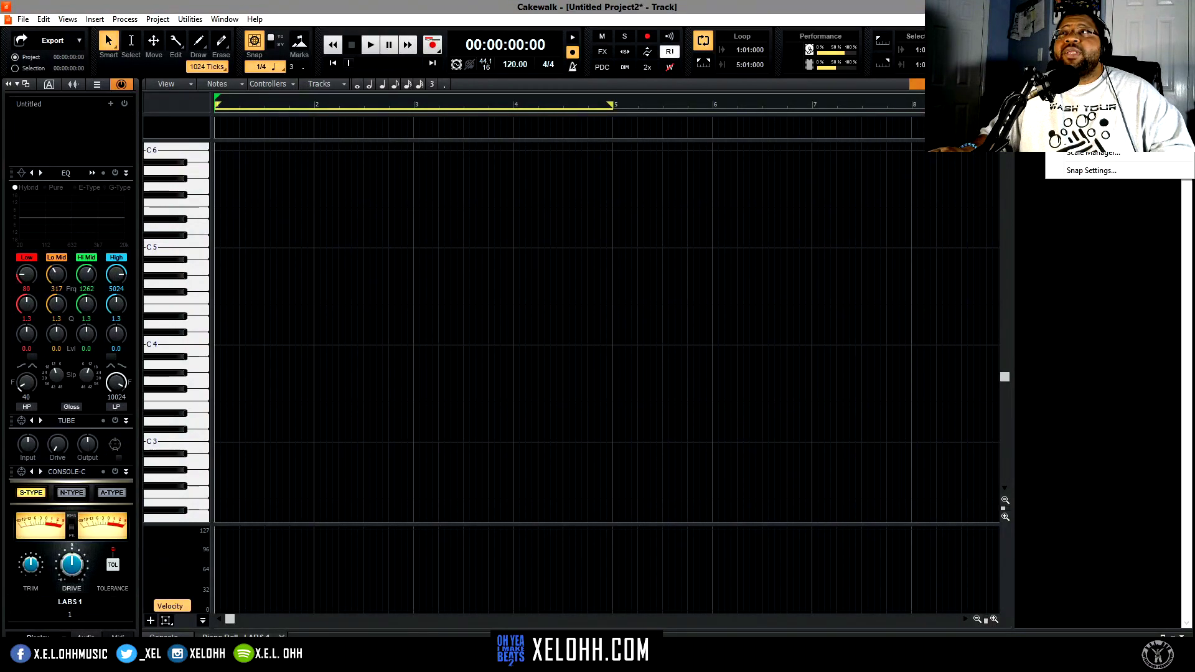
pyautogui.moveTo(1077, 141)
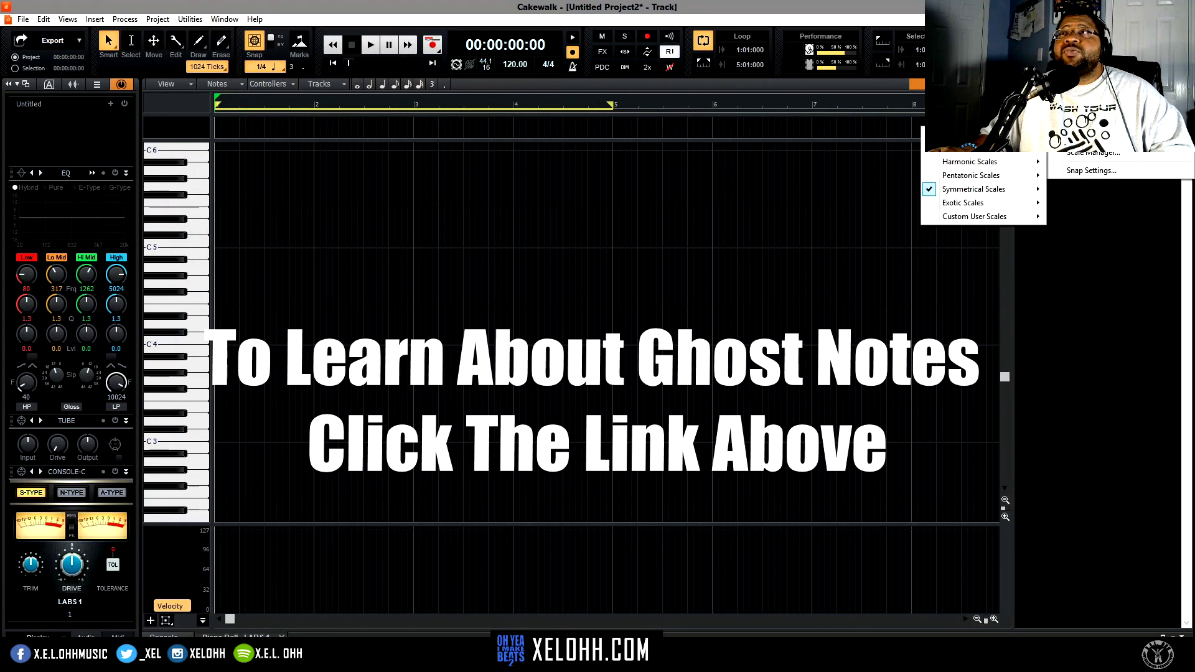
pyautogui.moveTo(1021, 161)
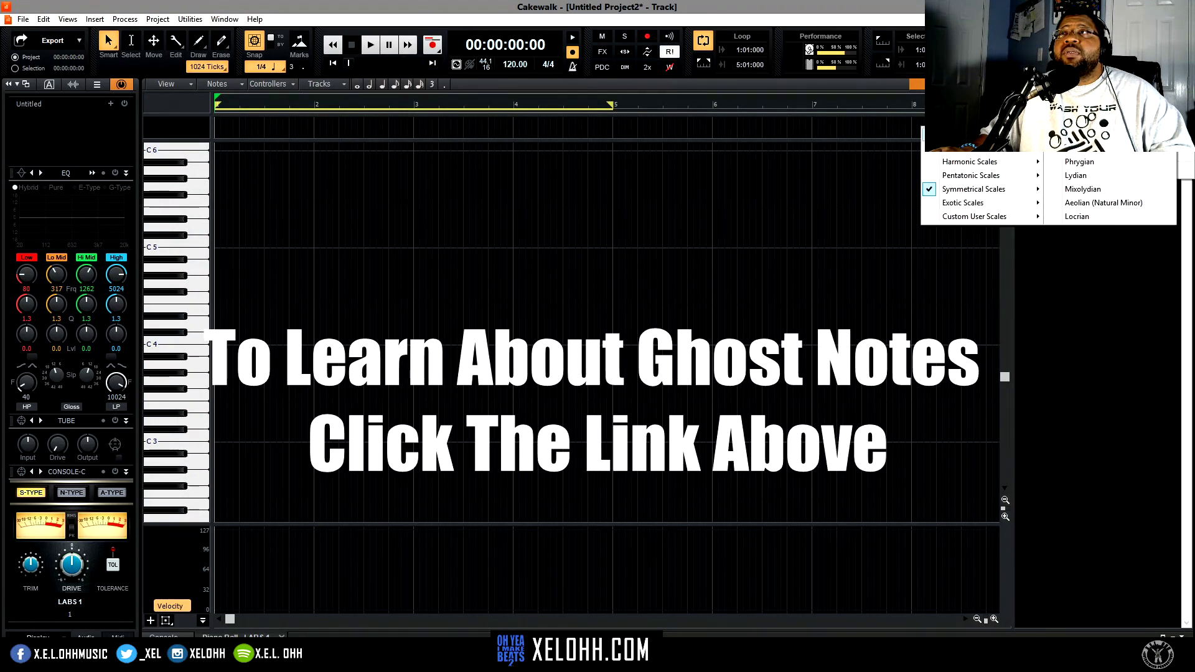
pyautogui.click(1104, 204)
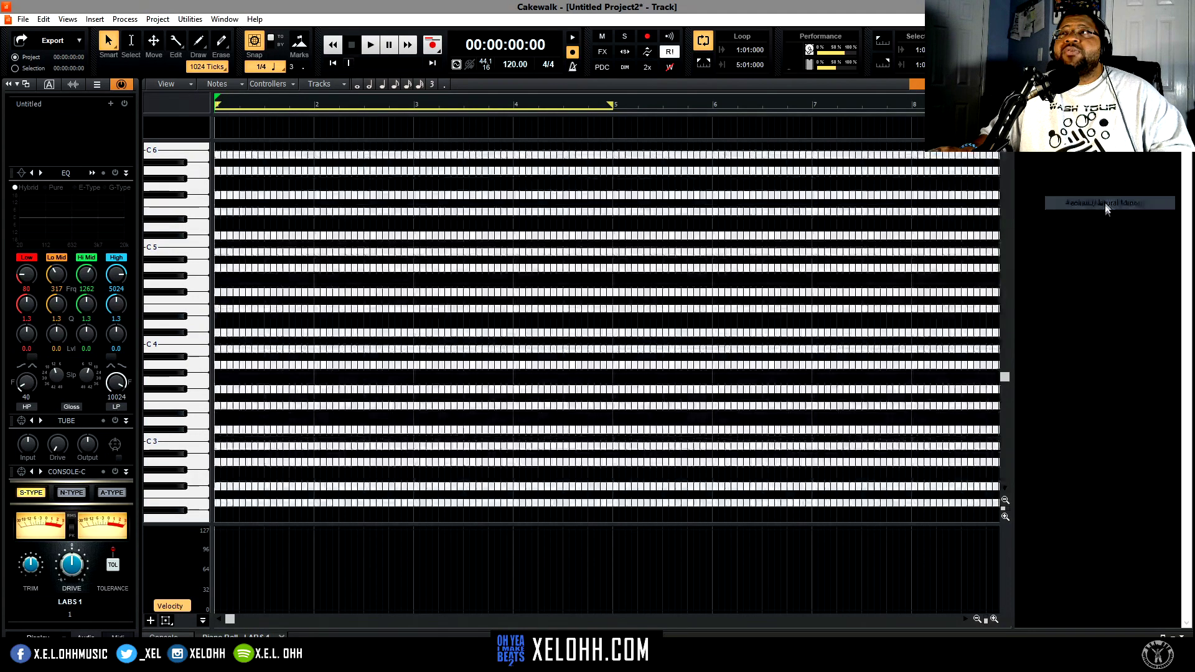
pyautogui.click(1051, 84)
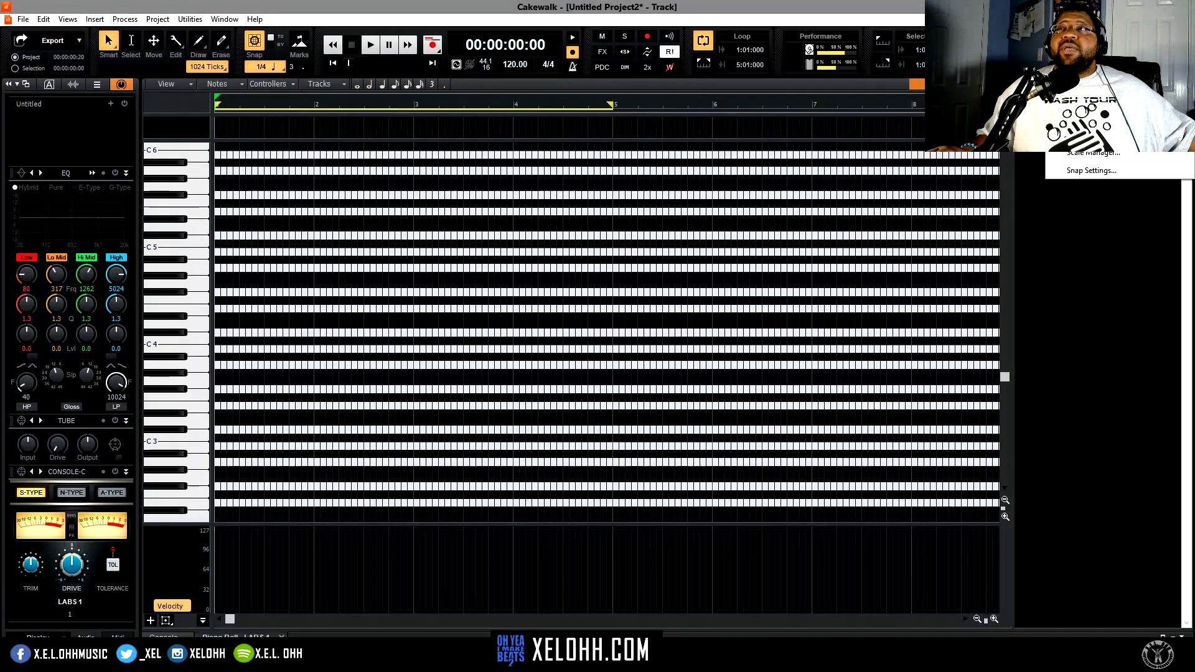
pyautogui.click(1061, 134)
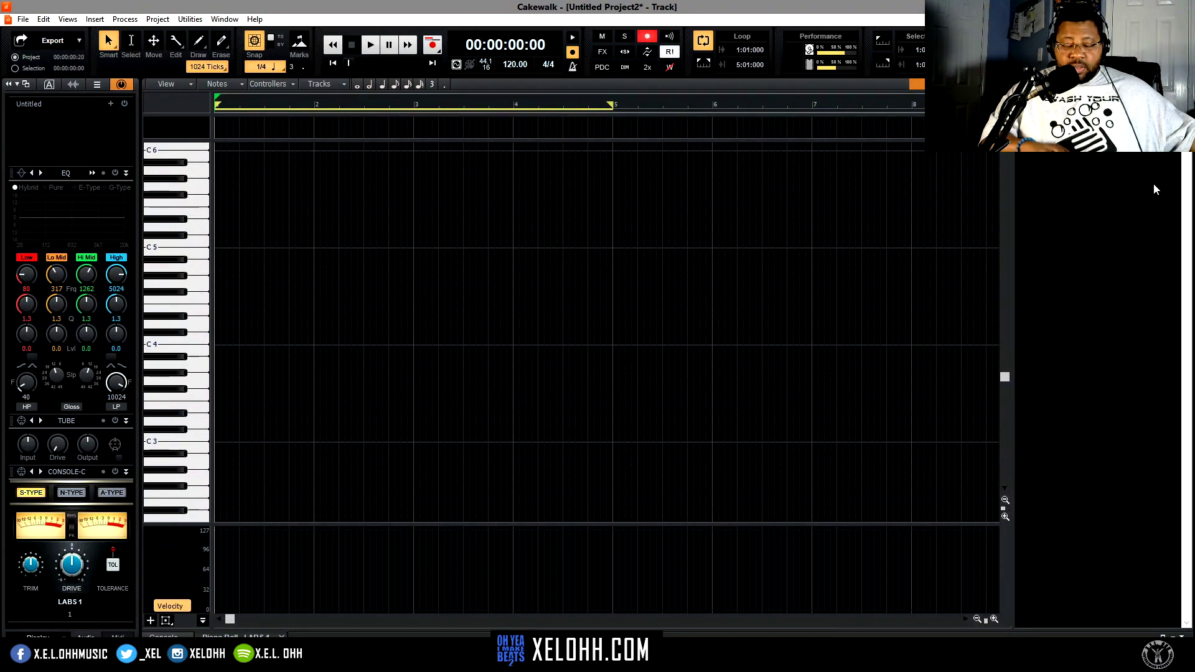
# Step: Record a chord progression on the LABS 1 track across the loop from measure 1 to measure 5
pyautogui.press('space')
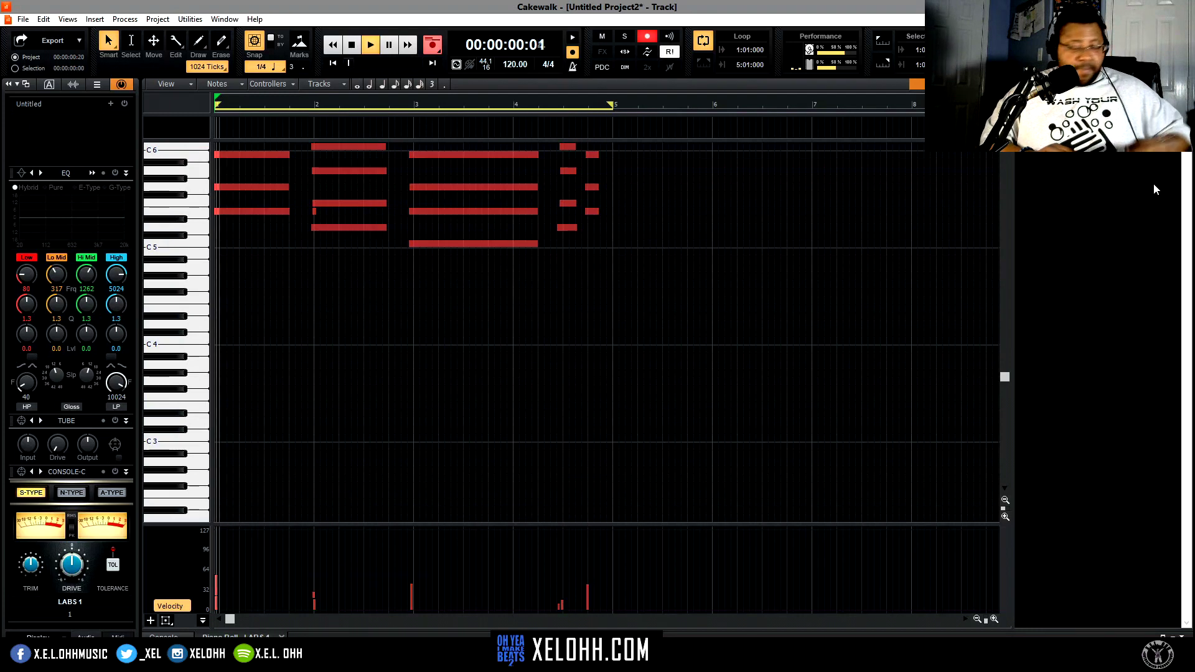
pyautogui.press('space')
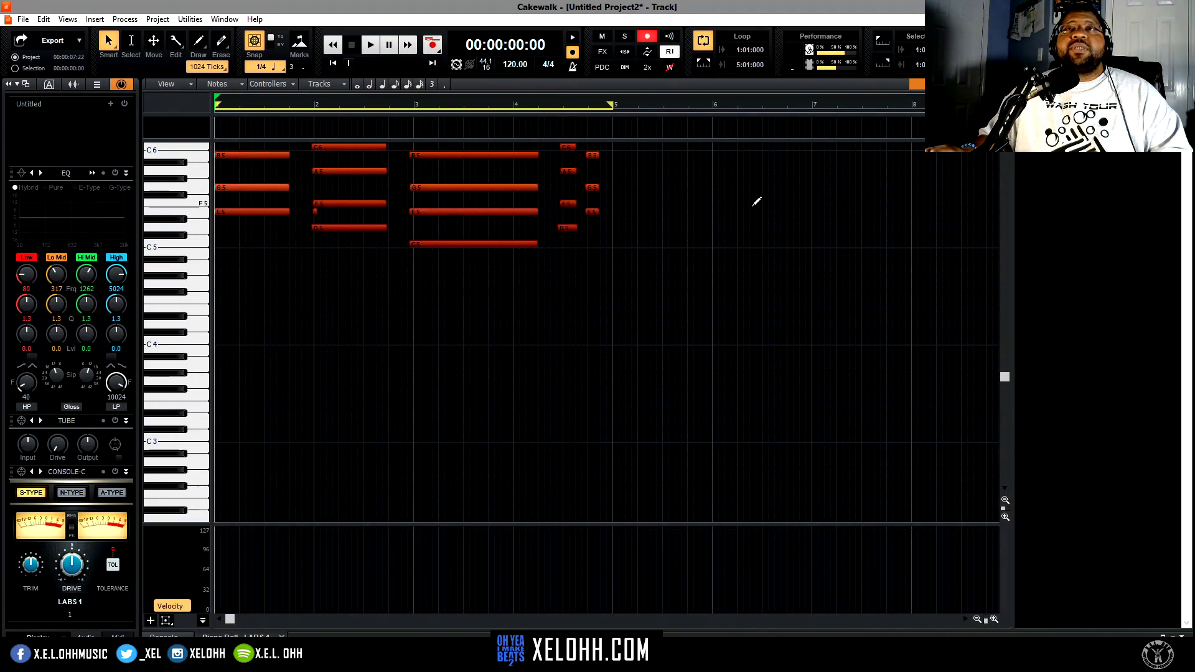
# Step: Delete the stray very short note at the start of measure 2
pyautogui.moveTo(1005, 378); pyautogui.dragTo(1000, 298)
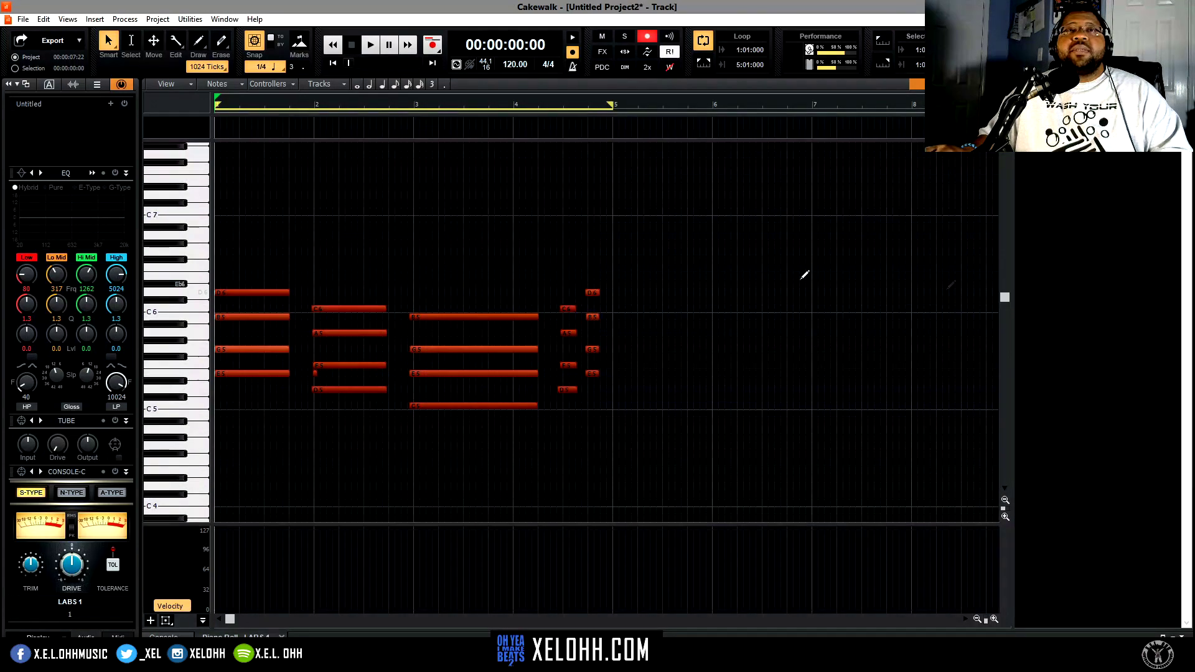
pyautogui.rightClick(315, 374)
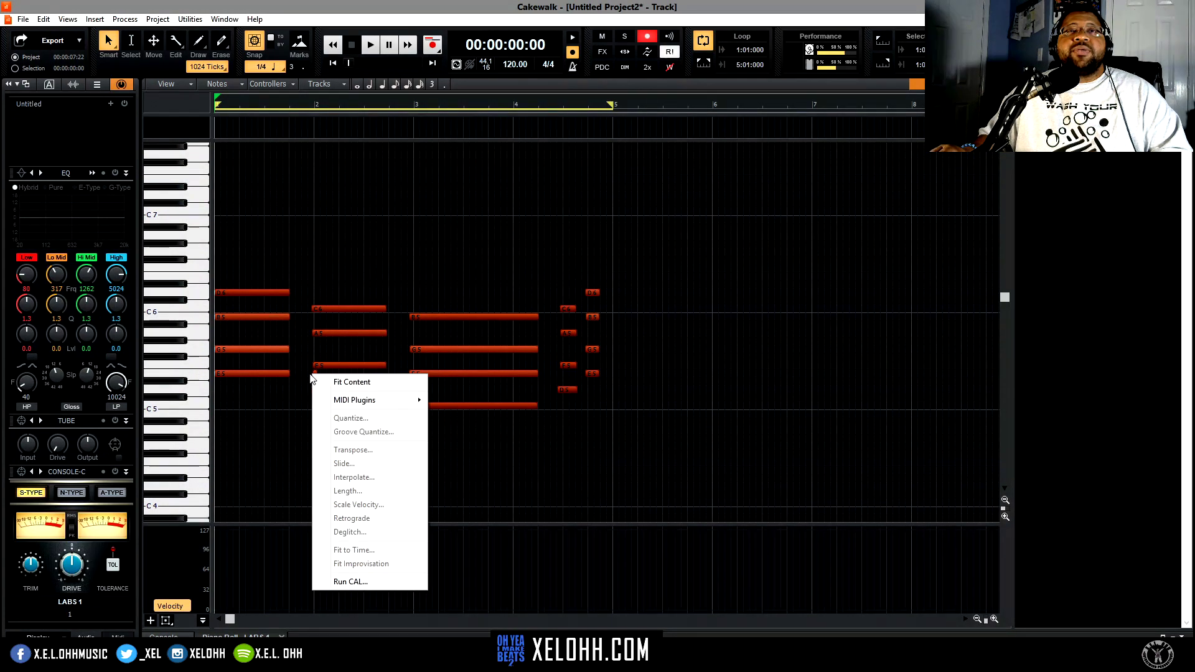
pyautogui.click(310, 379)
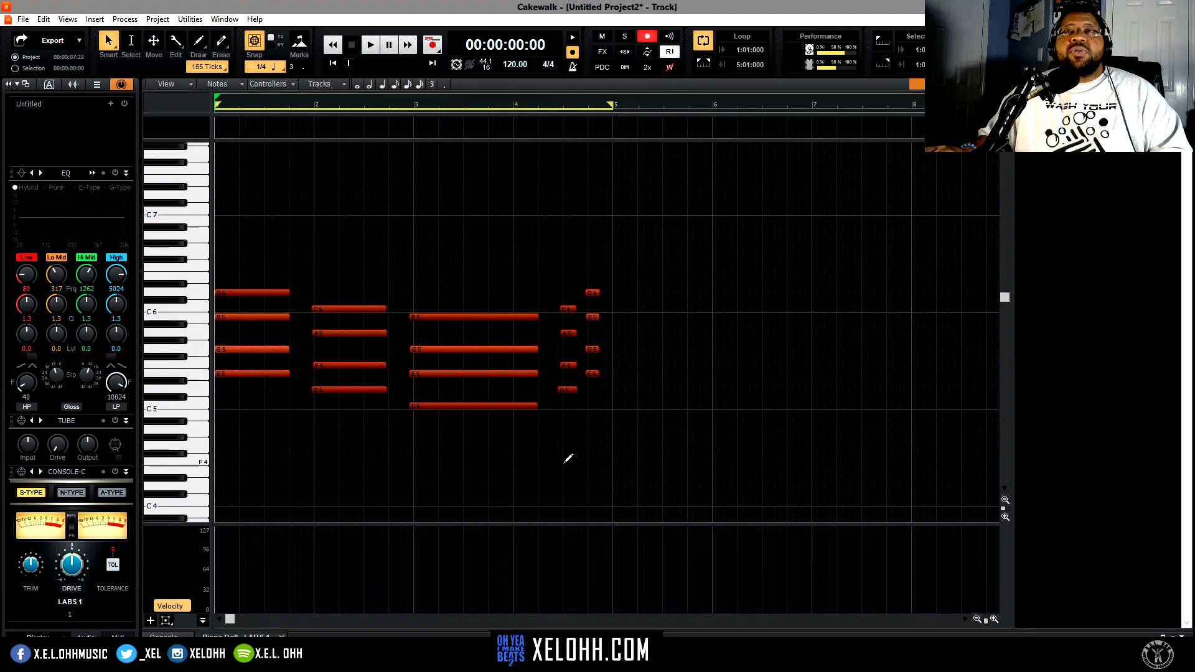
# Step: Nudge the long C5 note at measure 3 later and earlier in small increments, finishing slightly later than recorded
pyautogui.click(474, 406)
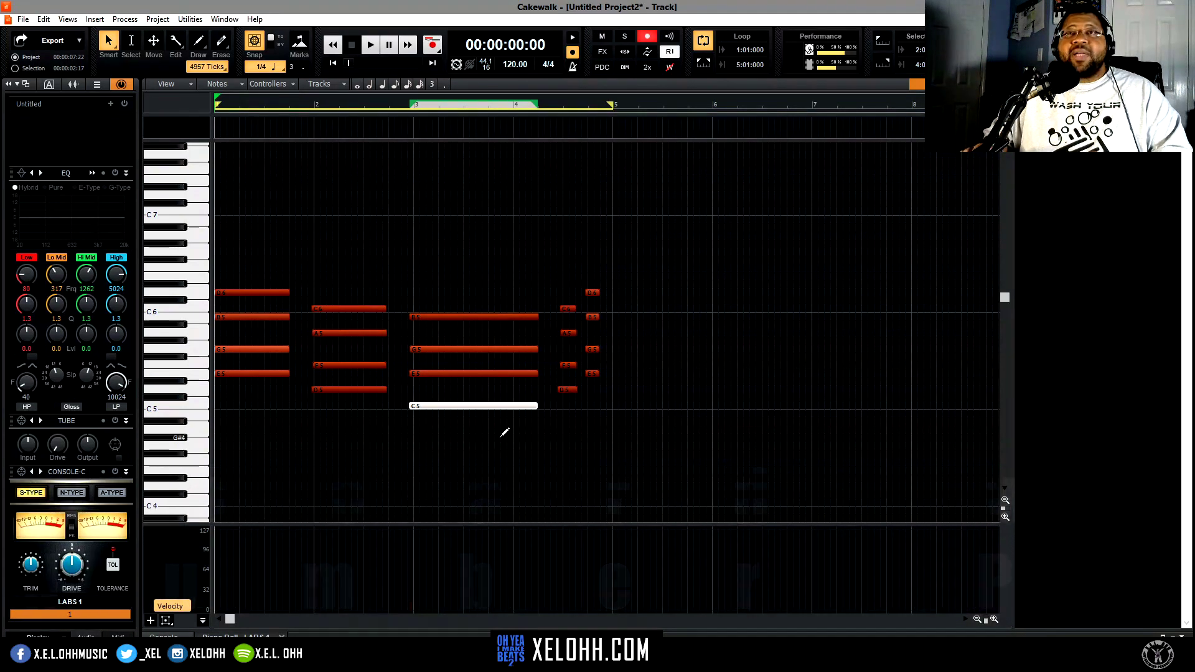
pyautogui.press('KP_6')
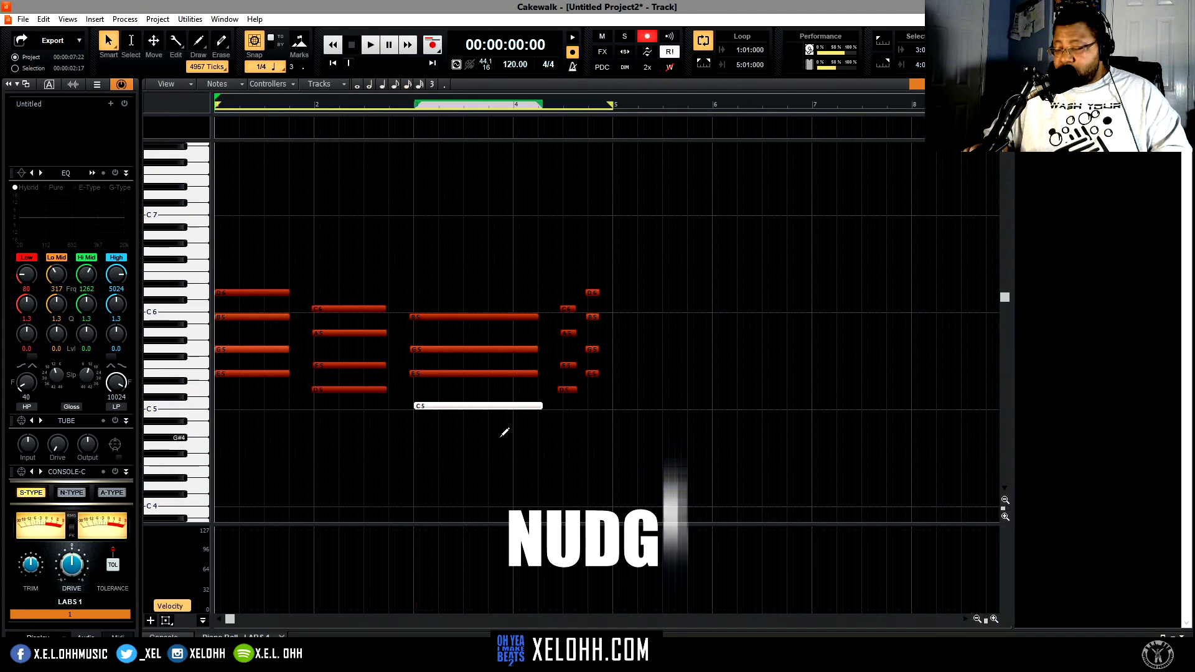
pyautogui.press('KP_4')
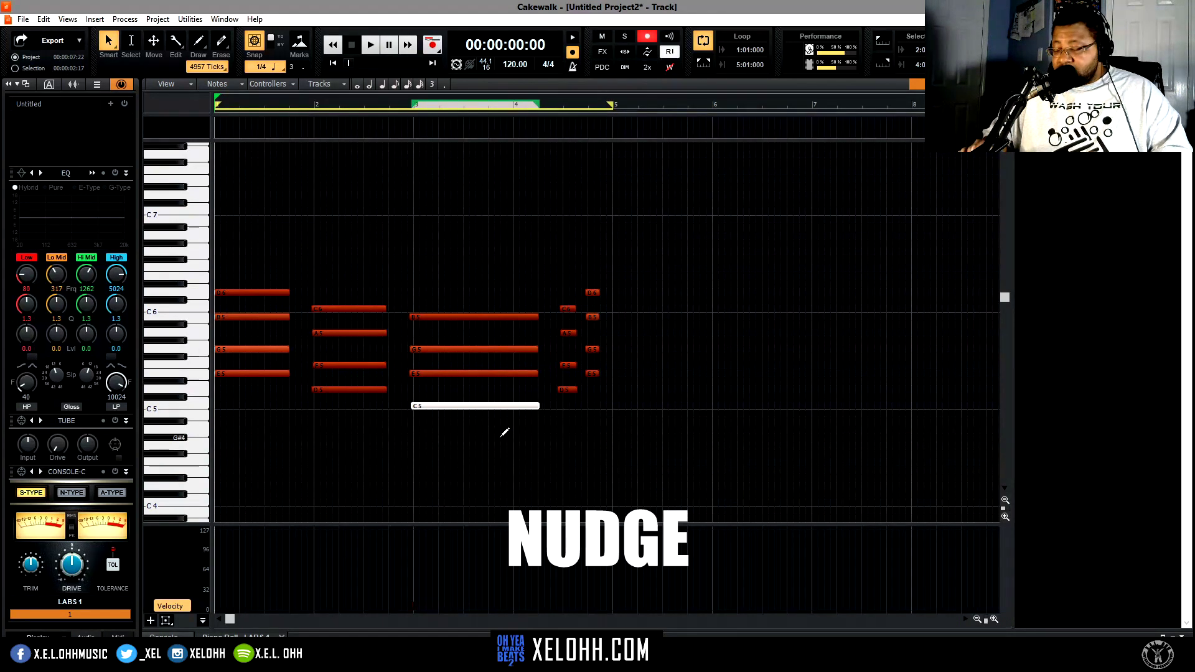
pyautogui.press('KP_6')
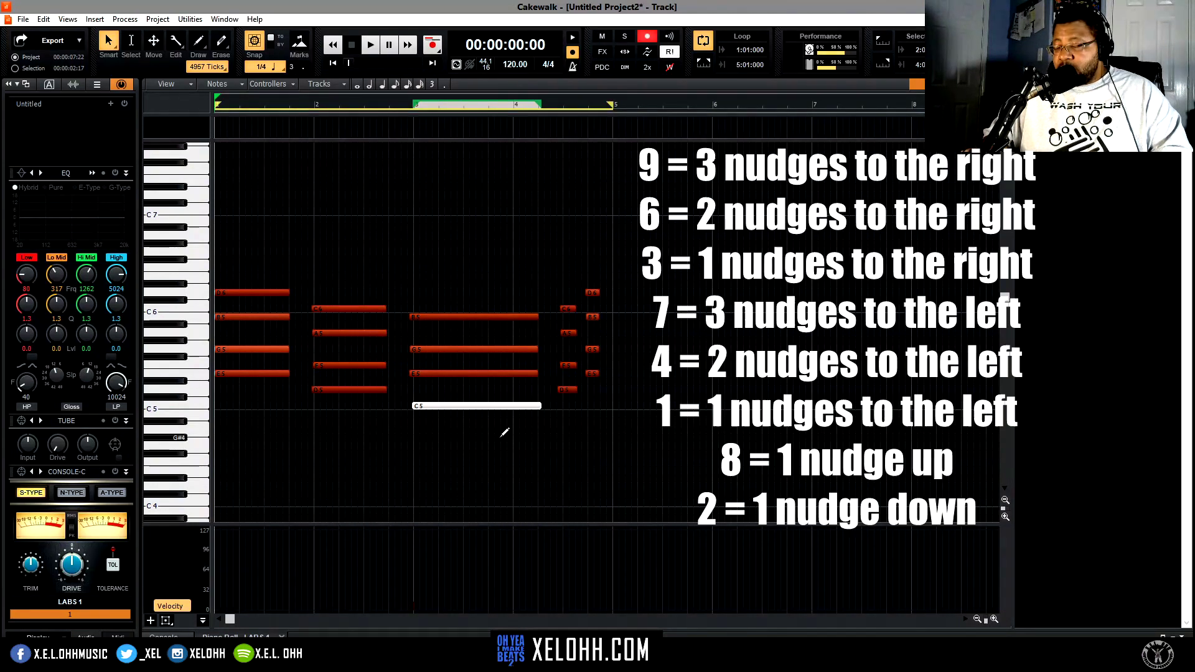
pyautogui.press('KP_3')
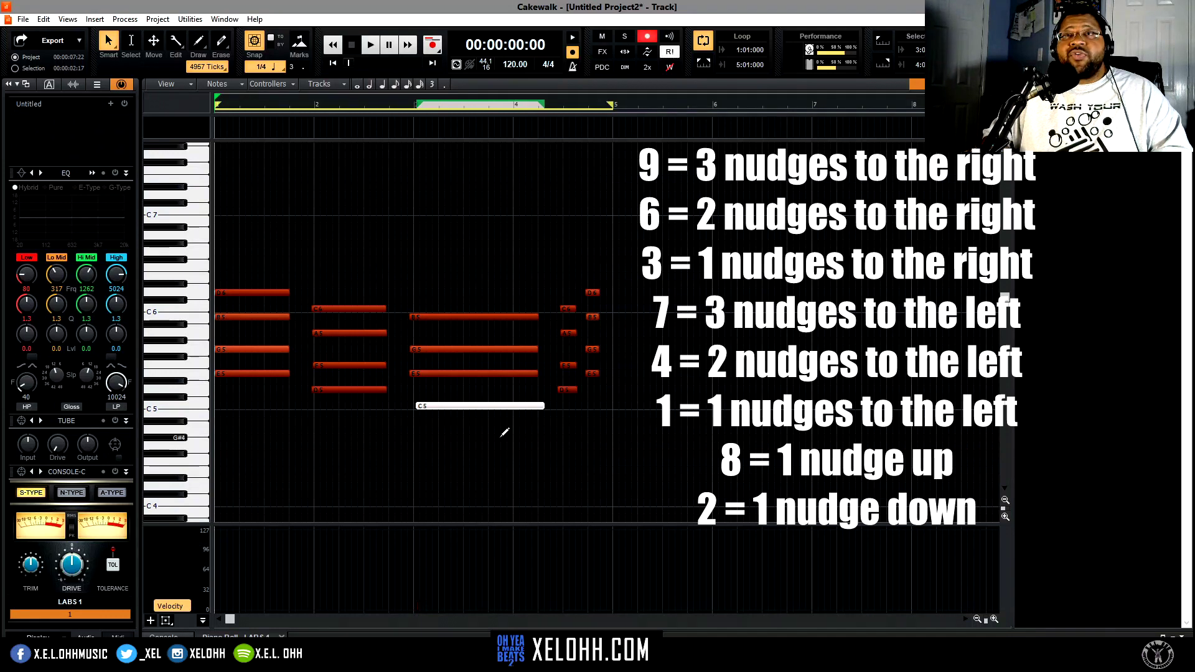
pyautogui.press('KP_1')
pyautogui.press('KP_1')
pyautogui.press('KP_3')
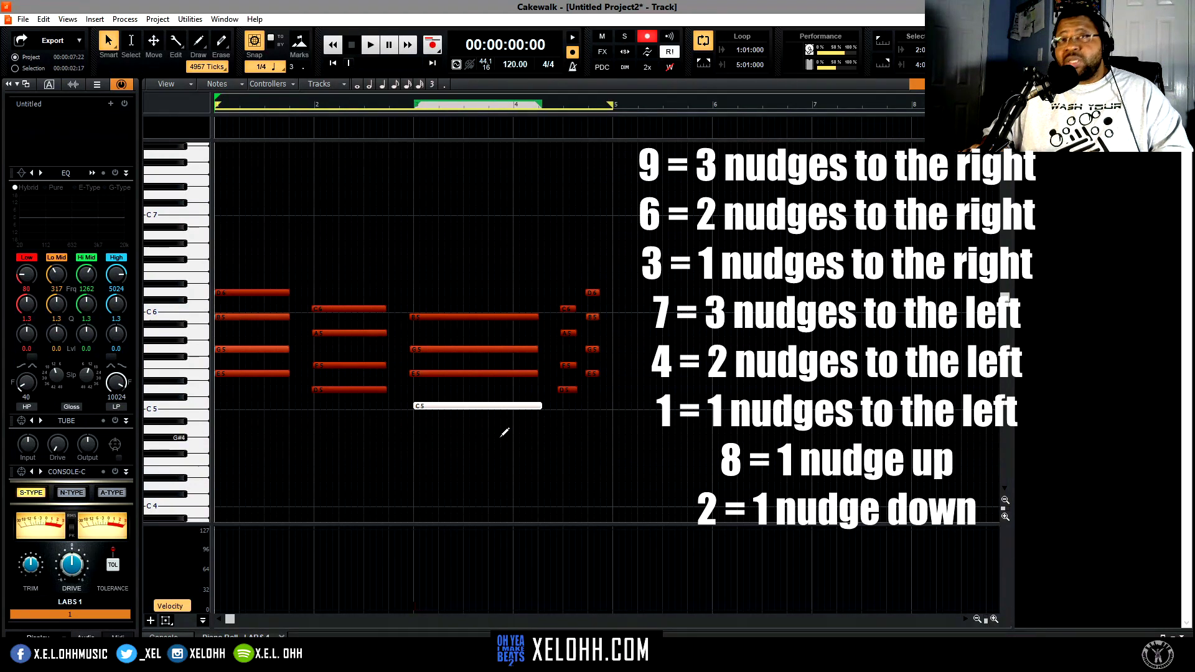
pyautogui.press('KP_3')
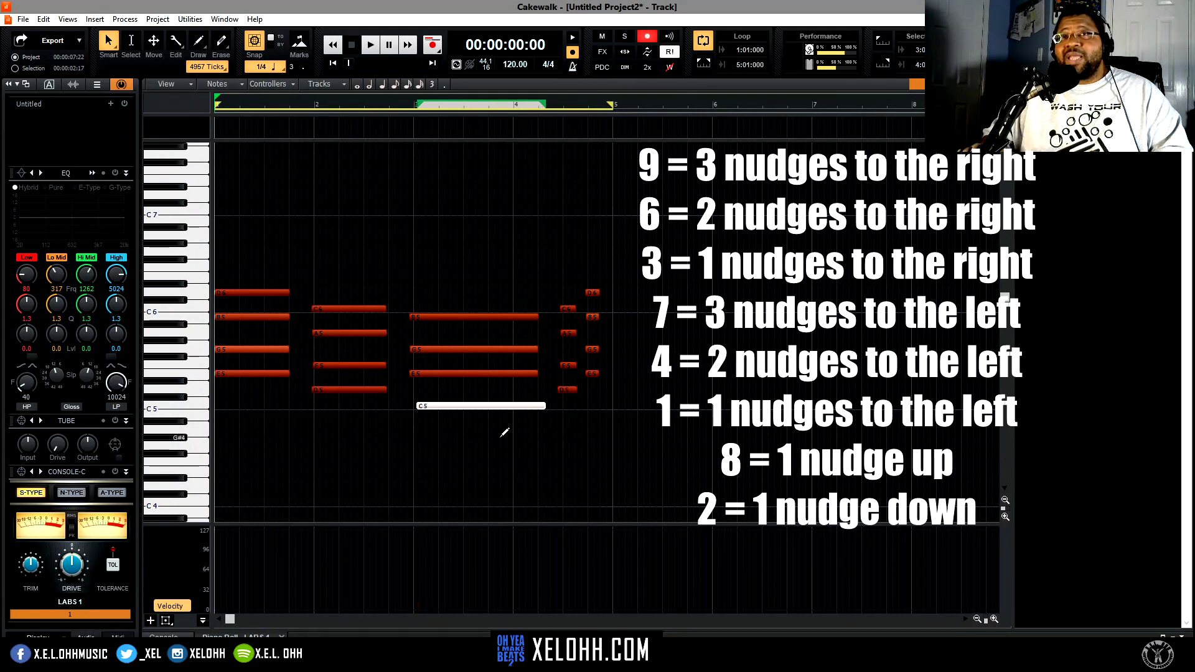
pyautogui.press('KP_3')
pyautogui.press('KP_3')
pyautogui.press('KP_1')
pyautogui.press('KP_1')
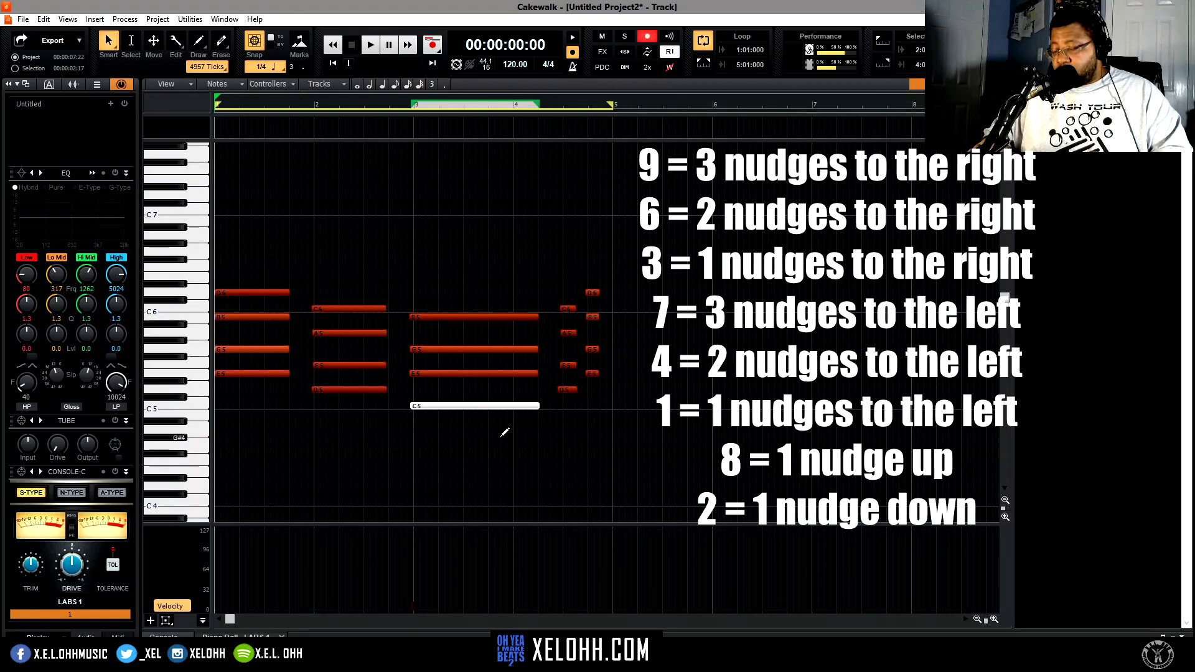
pyautogui.press('KP_3')
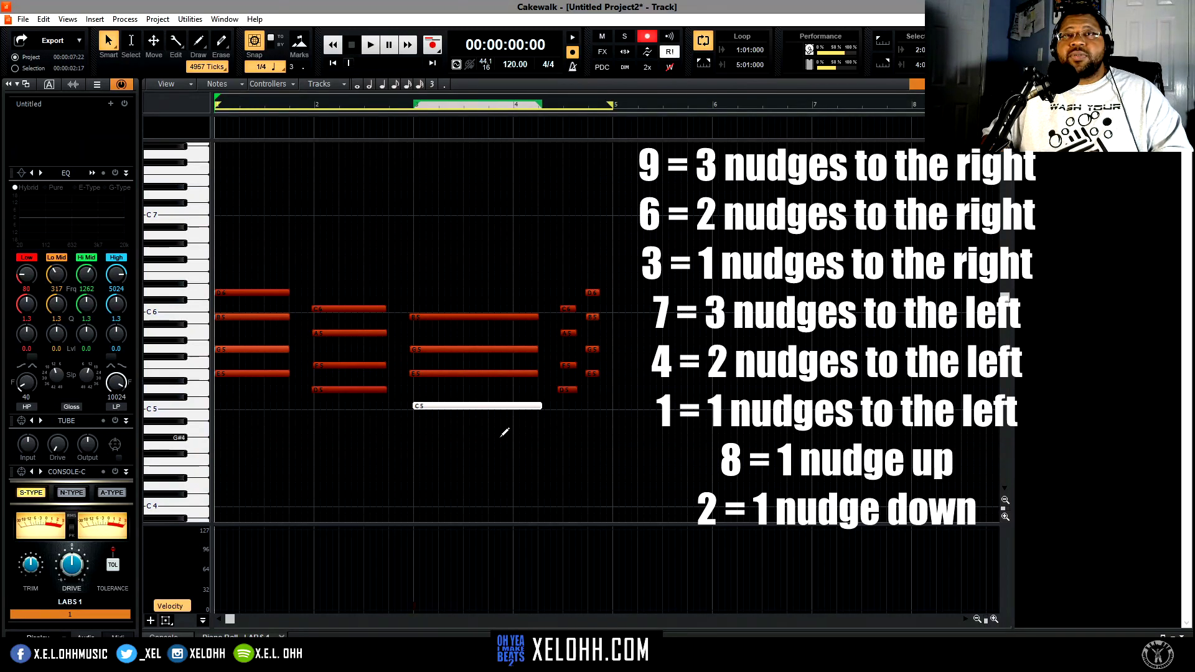
# Step: Nudge the selected C5 note up one semitone and back down, and open the Transpose dialog without applying it
pyautogui.press('KP_8')
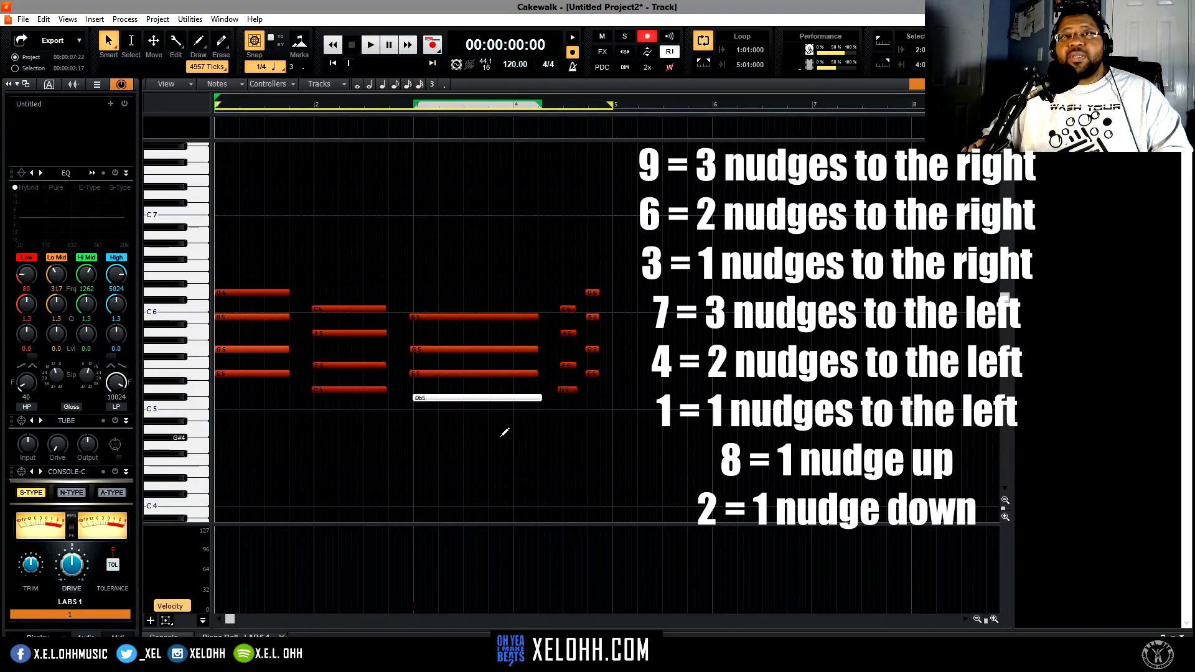
pyautogui.press('KP_2')
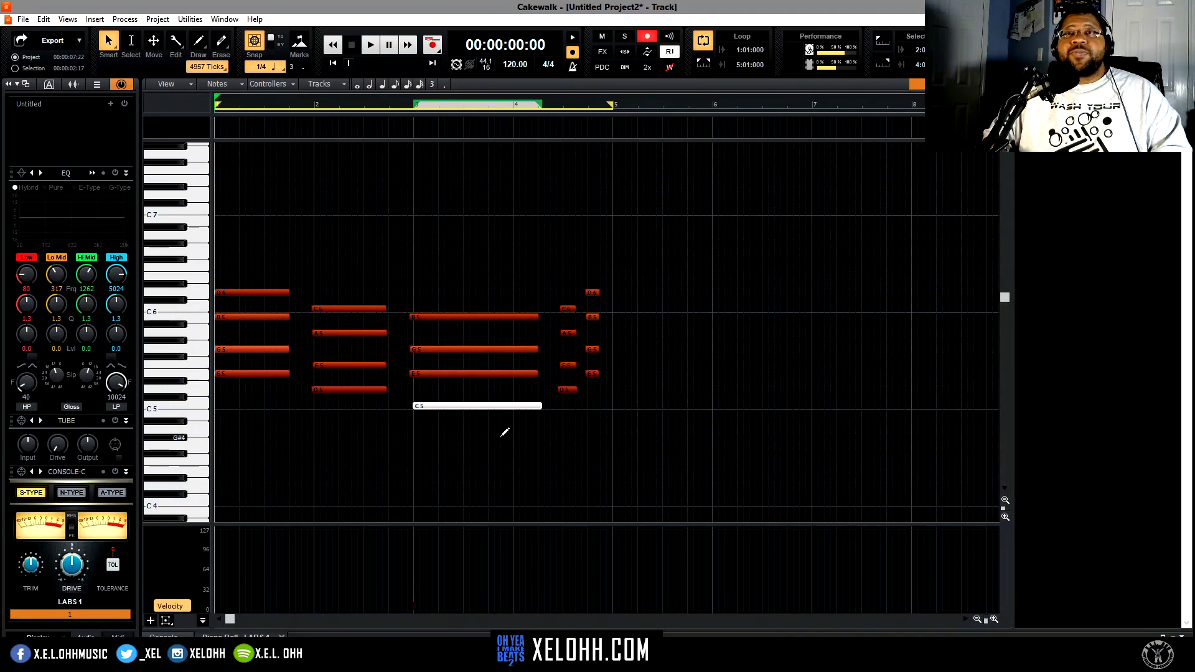
pyautogui.hotkey('shift', 't')
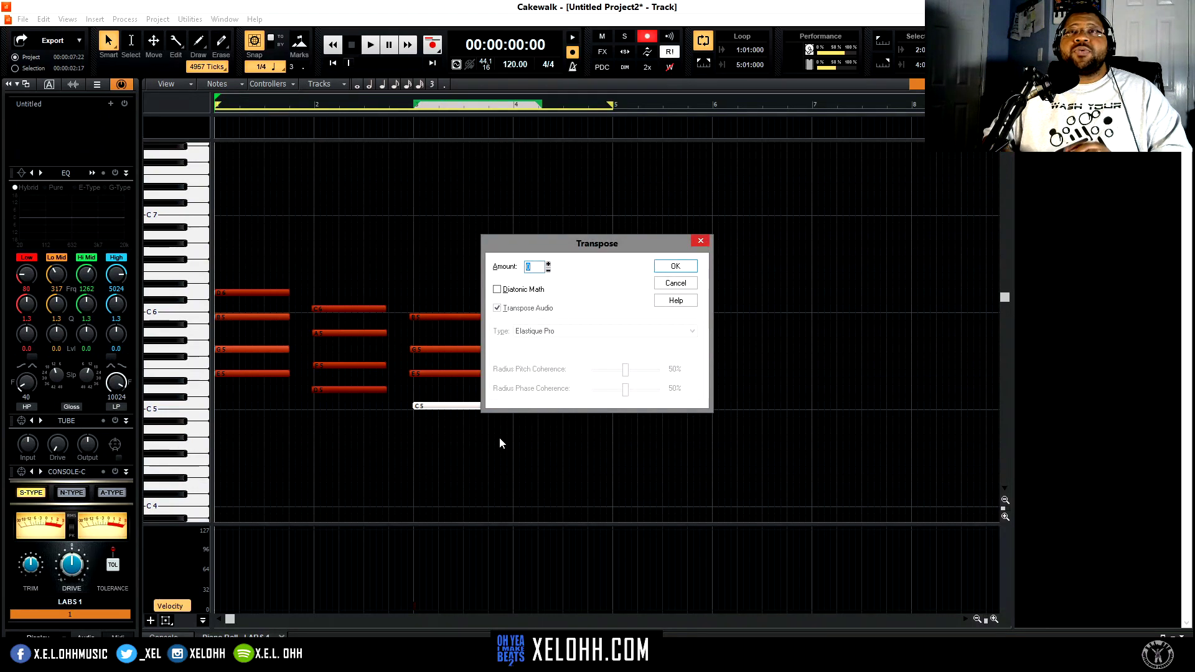
pyautogui.click(678, 284)
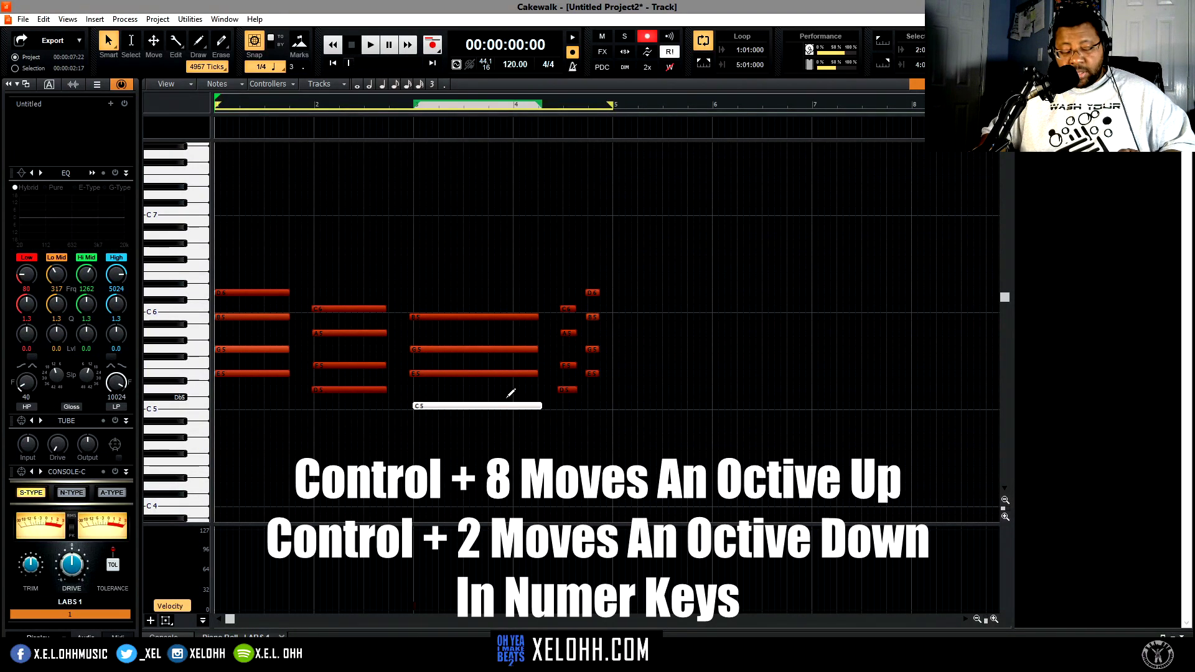
# Step: Move the selected C5 note up one octave to C6
pyautogui.press('ctrl+KP_8')
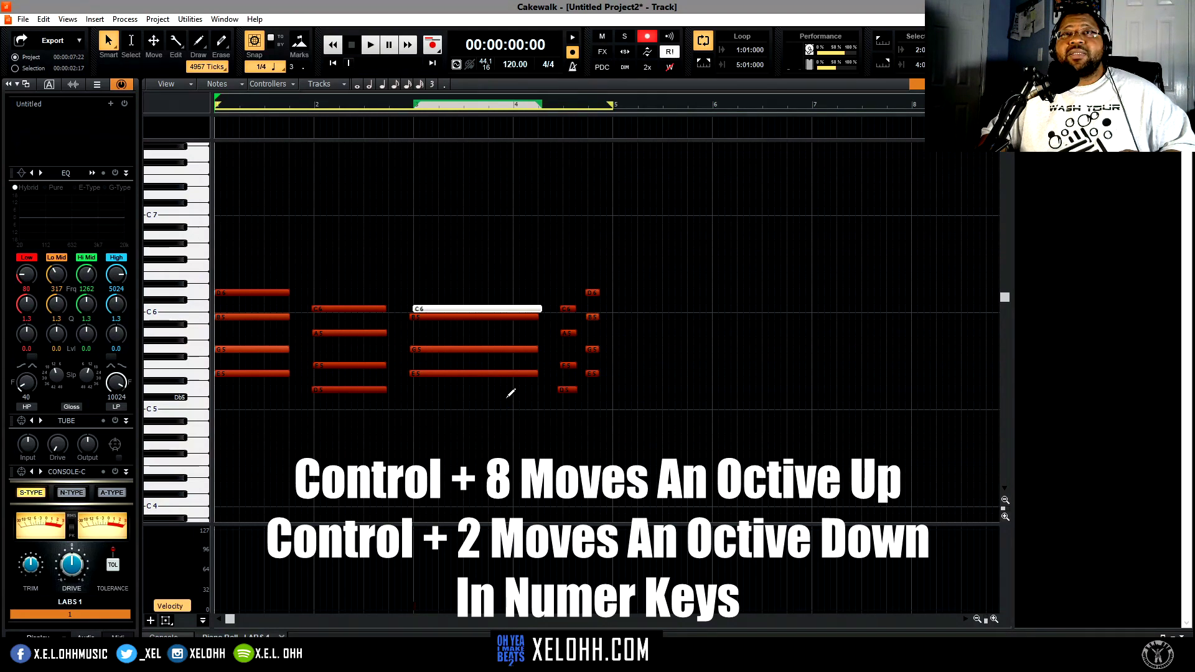
# Step: Transpose the selected C6 note up and down in octaves between C7 and C4, finishing at C5
pyautogui.press('ctrl+KP_8')
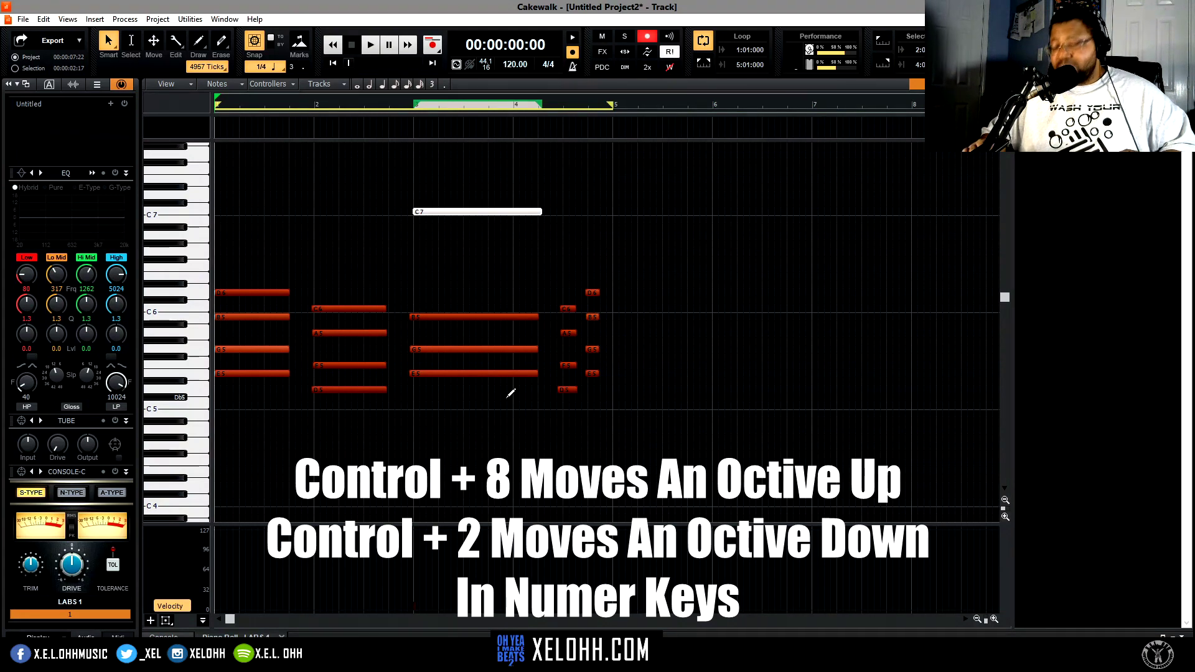
pyautogui.press('ctrl+KP_2')
pyautogui.press('ctrl+KP_2')
pyautogui.press('ctrl+KP_2')
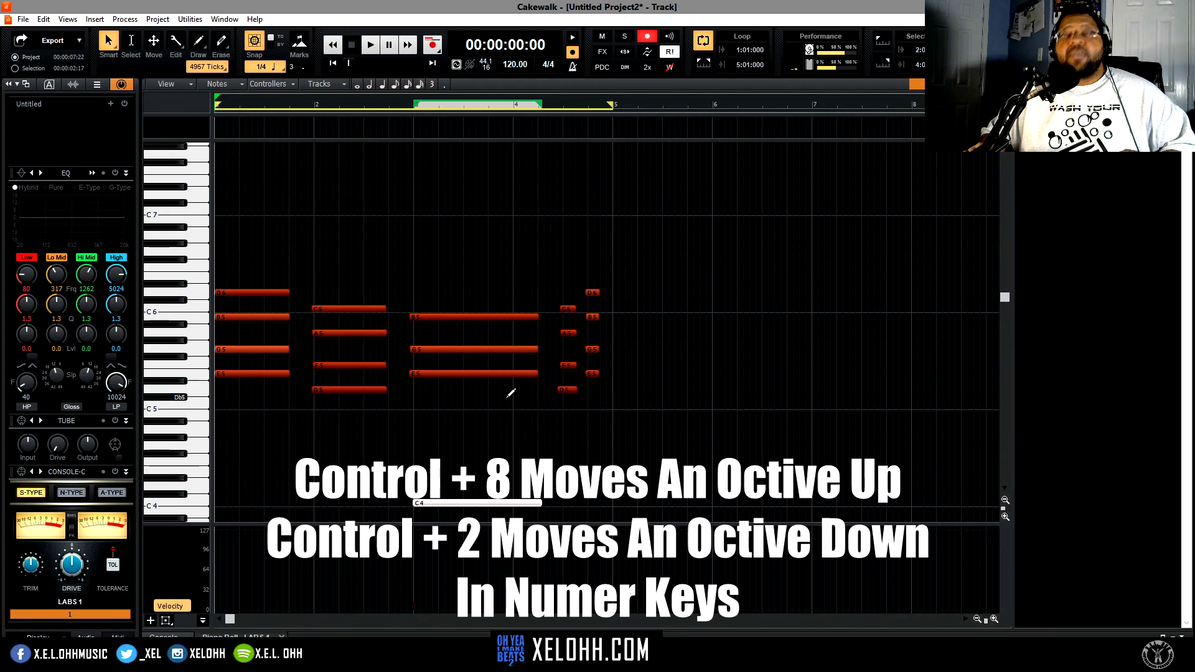
pyautogui.press('ctrl+KP_8')
pyautogui.press('ctrl+KP_8')
pyautogui.press('ctrl+KP_8')
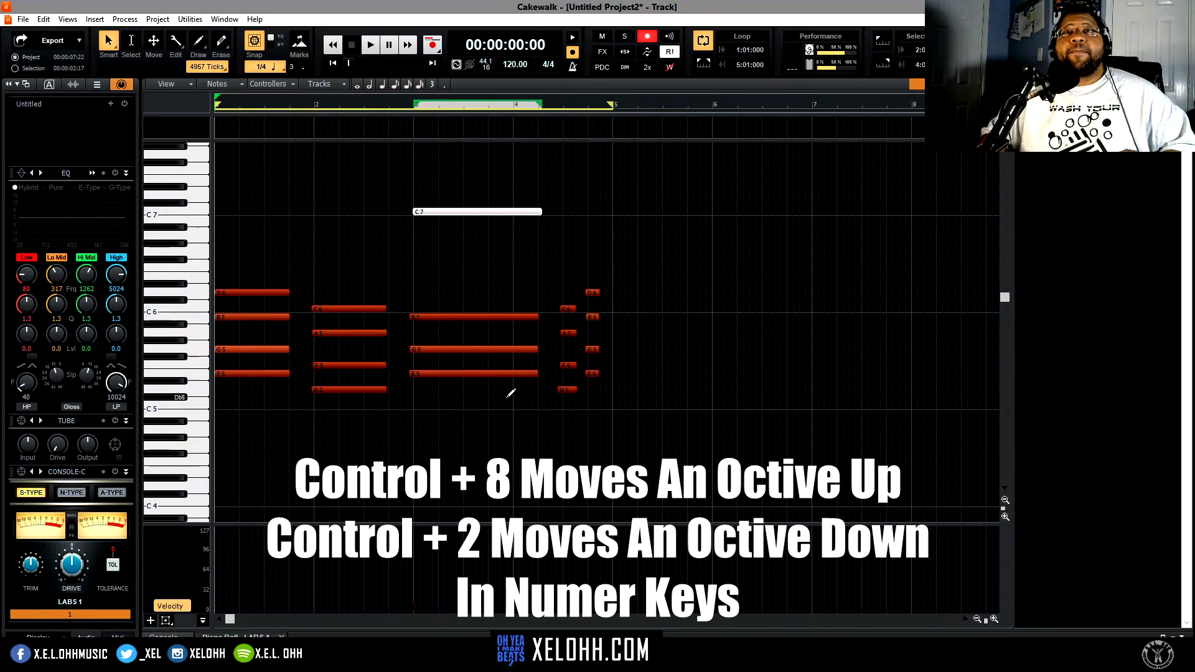
pyautogui.press('ctrl+KP_2')
pyautogui.press('ctrl+KP_2')
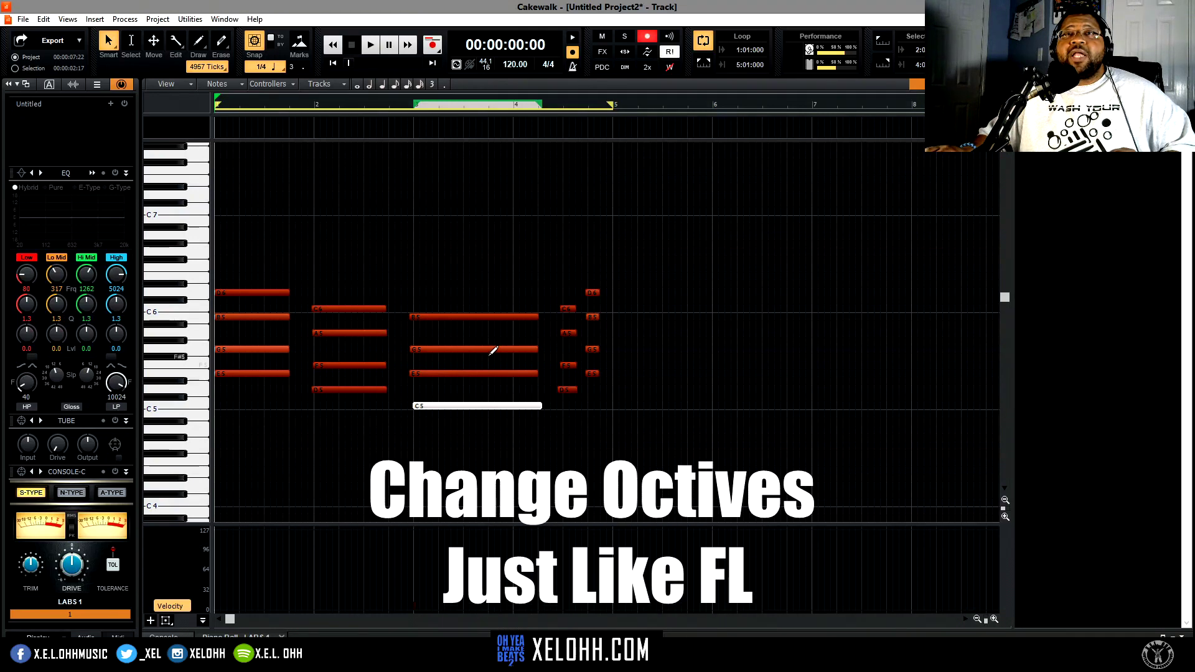
# Step: Nudge the long E5, G5 and B5 notes at measure 3 one increment later, one note at a time
pyautogui.click(457, 376)
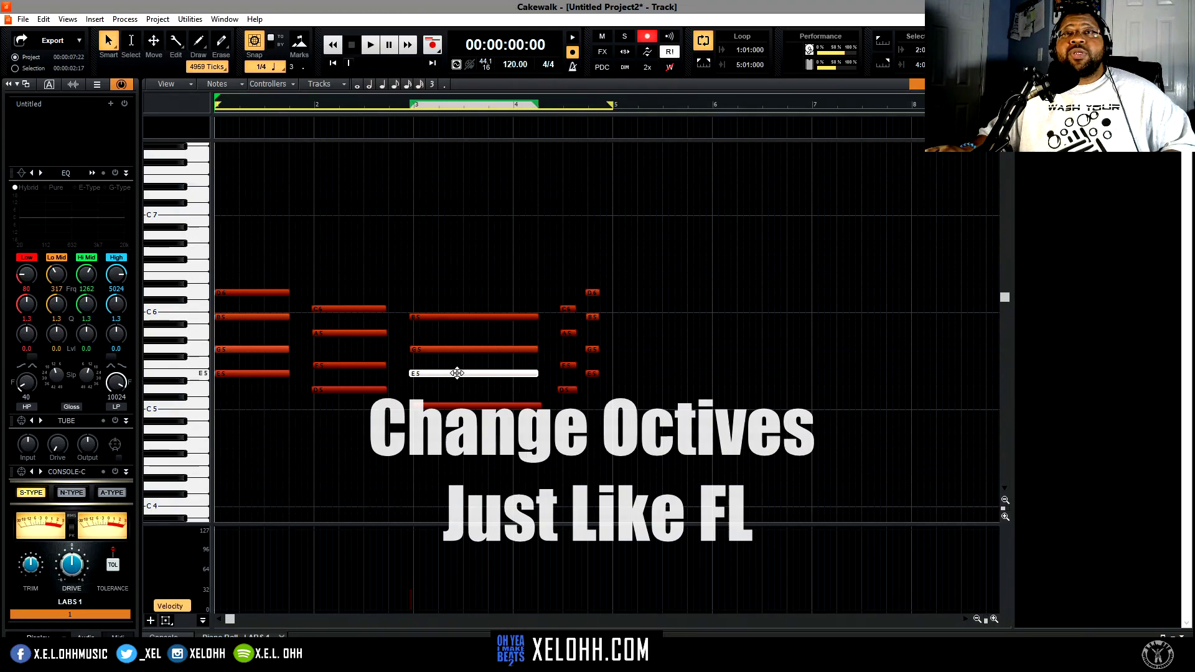
pyautogui.press('KP_6')
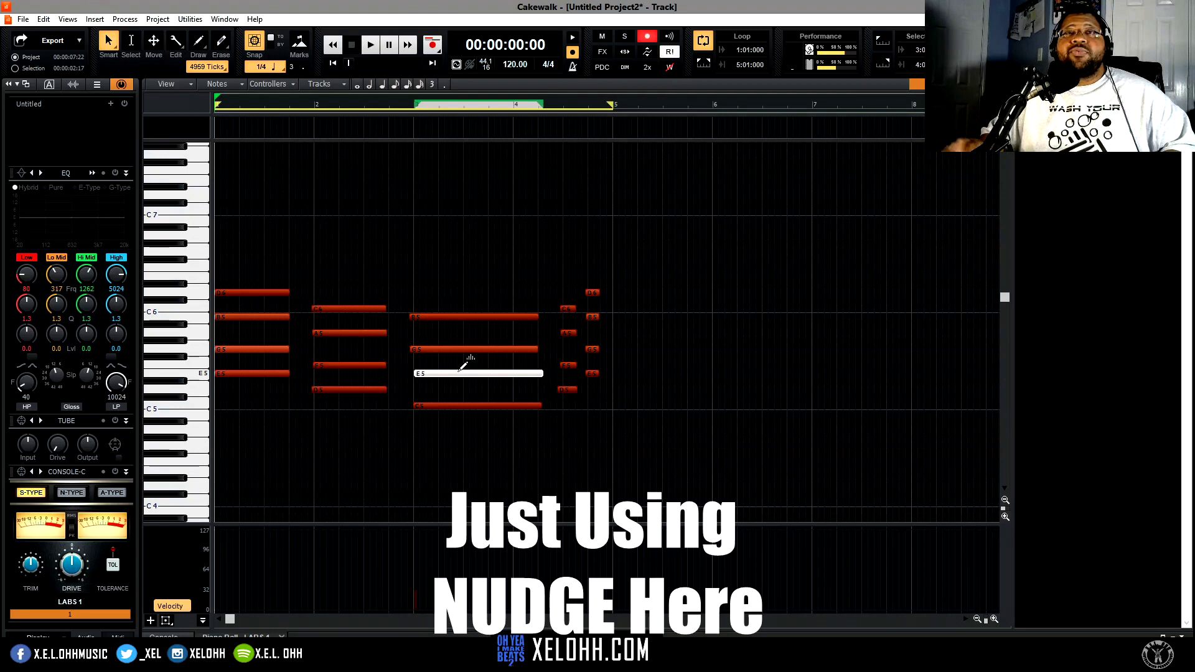
pyautogui.click(435, 349)
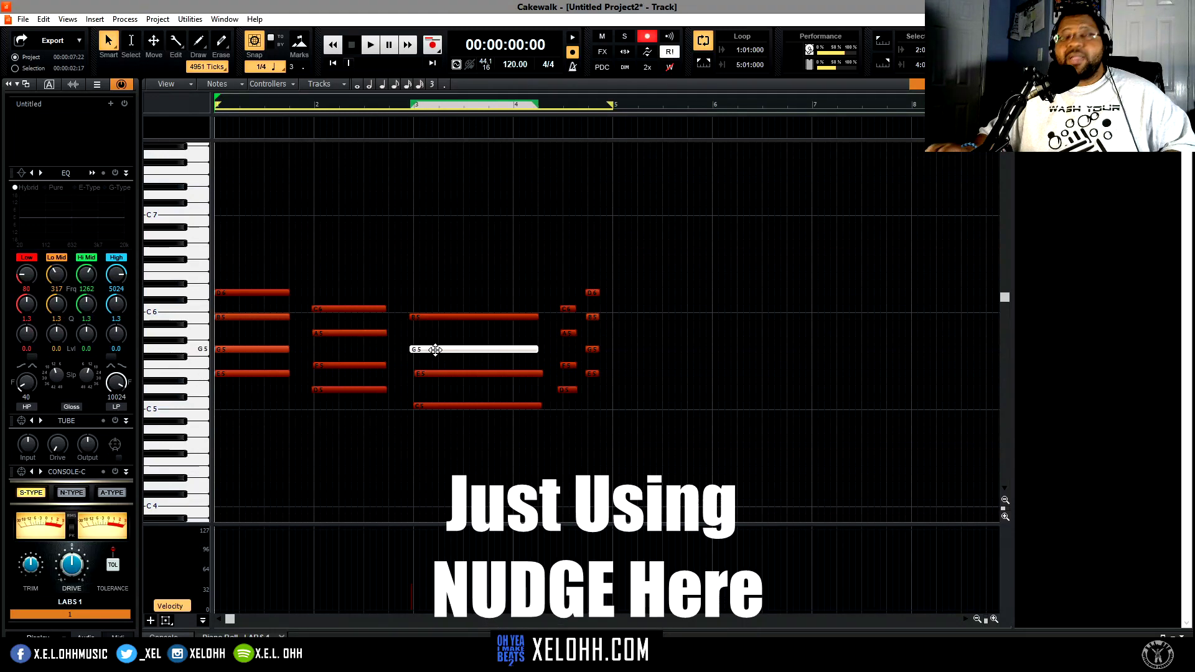
pyautogui.press('KP_6')
pyautogui.click(440, 316)
pyautogui.press('KP_6')
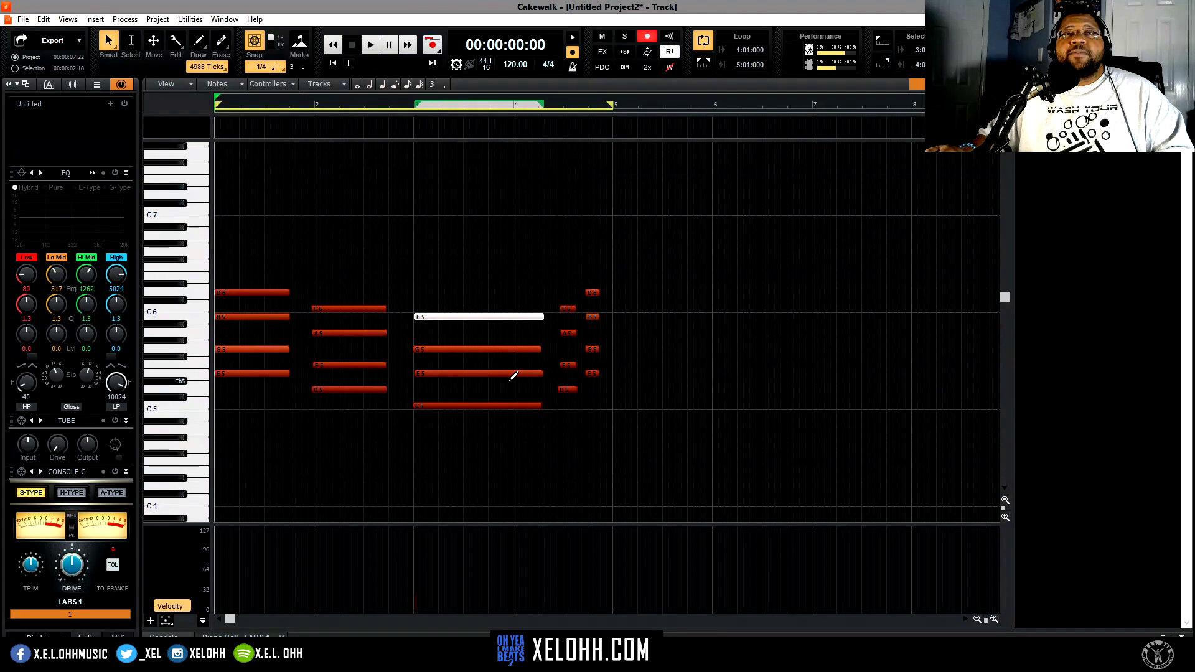
# Step: Select G5 in measure 1, F5 in measure 2 and the long E5 in measure 3, and raise them together by one octave
pyautogui.click(246, 349)
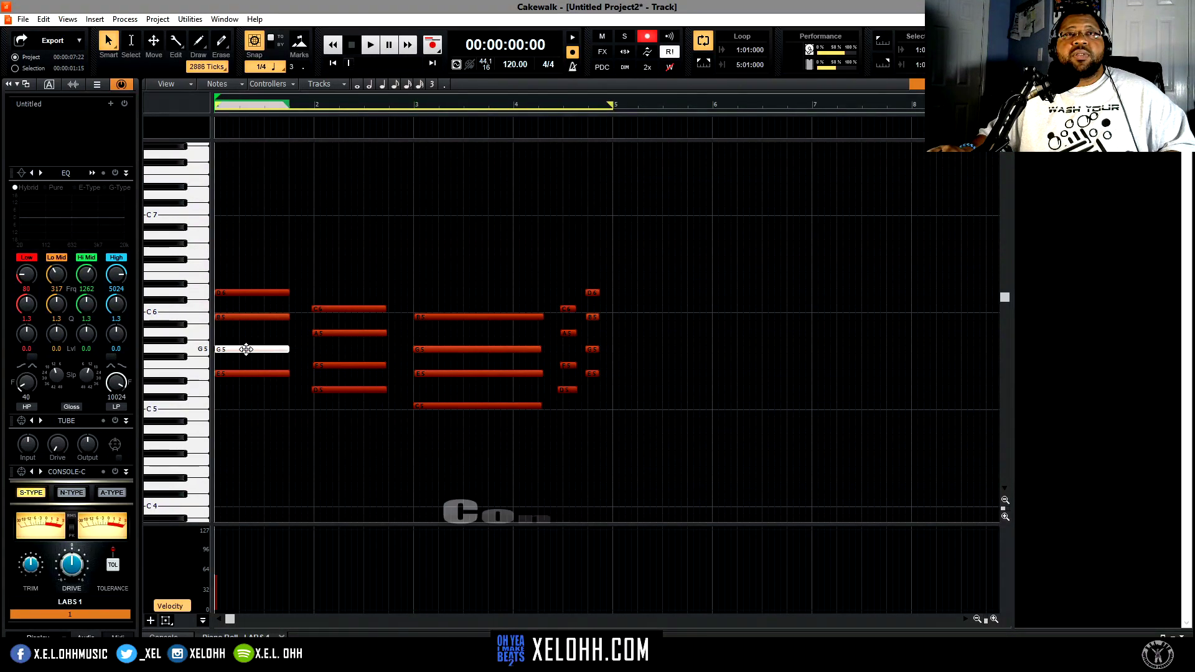
pyautogui.keyDown('ctrl'); pyautogui.click(353, 365); pyautogui.keyUp('ctrl')
pyautogui.keyDown('ctrl'); pyautogui.click(517, 374); pyautogui.keyUp('ctrl')
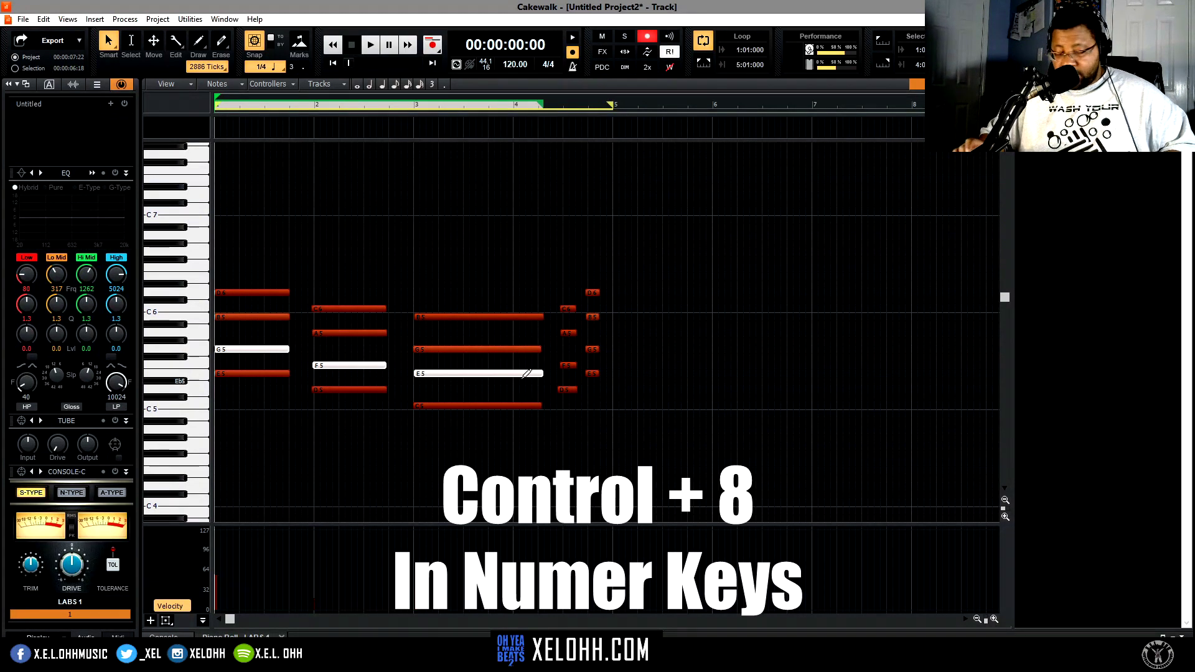
pyautogui.press('ctrl+KP_8')
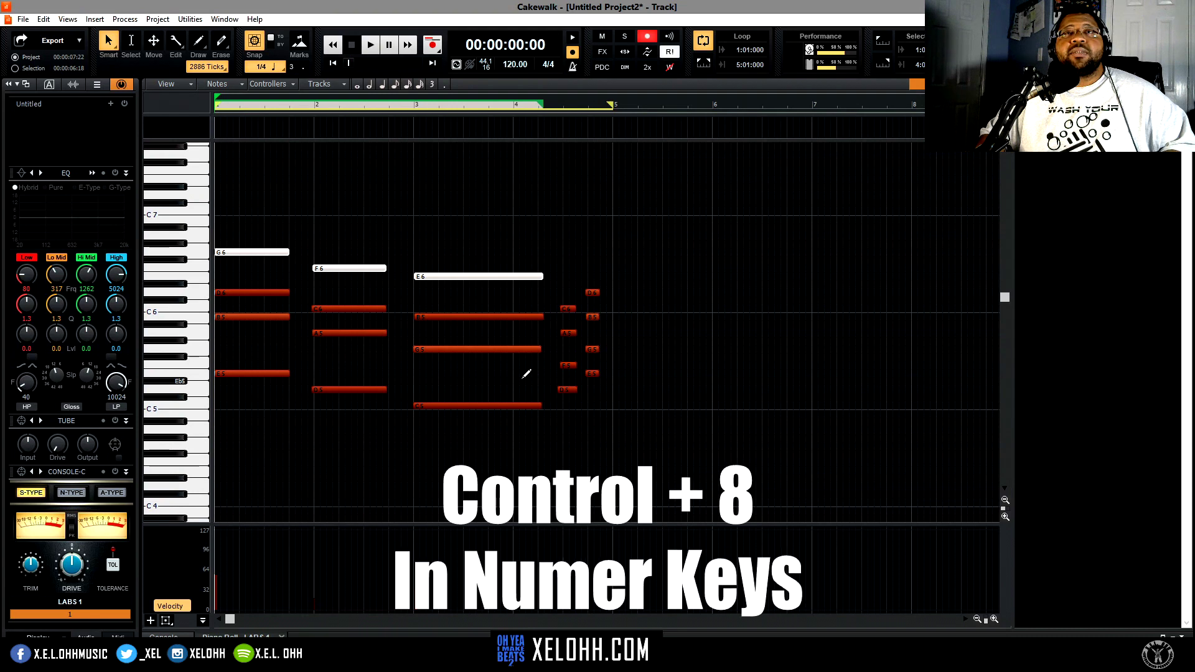
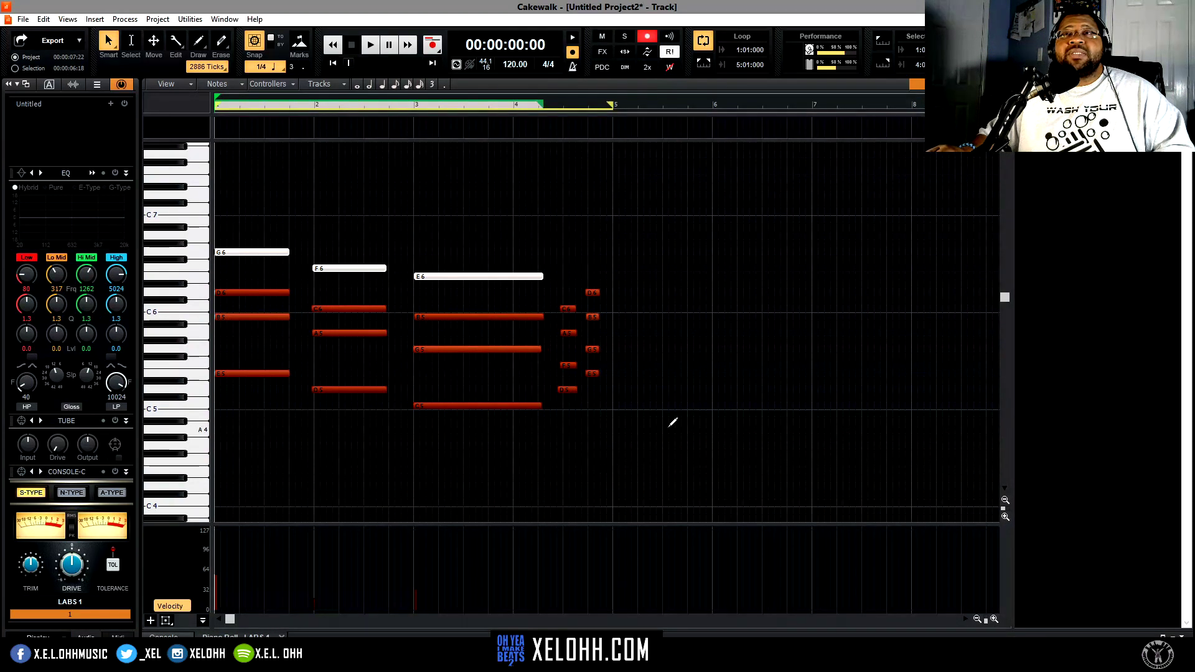
# Step: Duplicate all the notes after the originals and lower the copied G6, F6 and E6 notes by one octave
pyautogui.moveTo(616, 419); pyautogui.dragTo(201, 237)
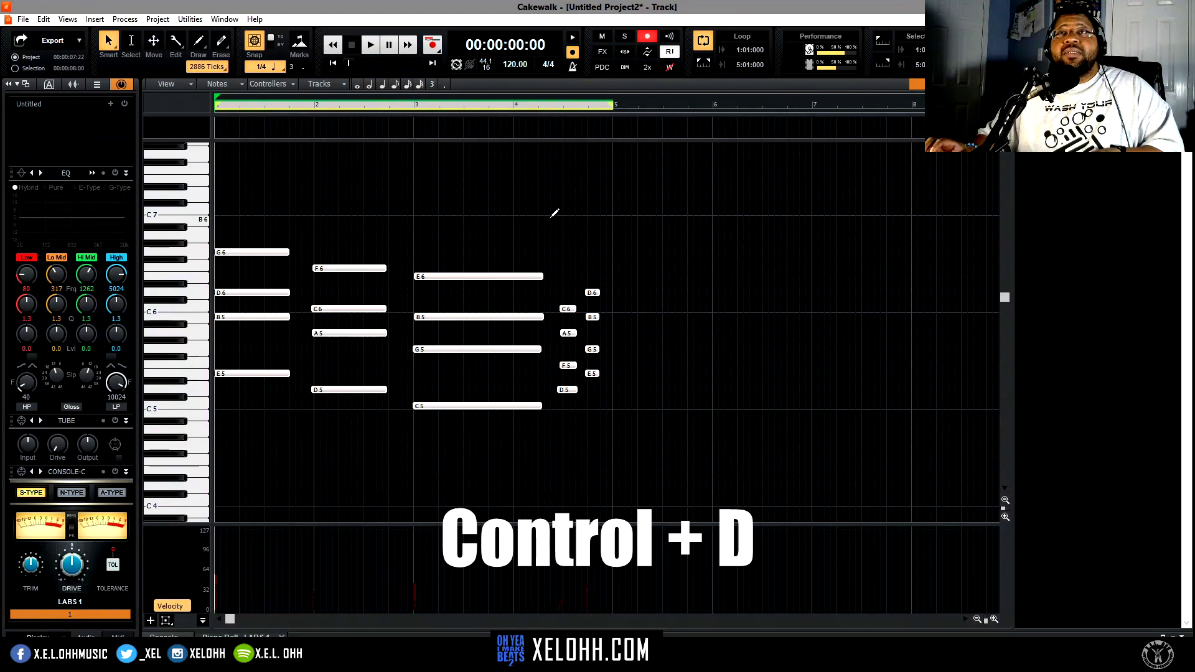
pyautogui.hotkey('ctrl', 'd')
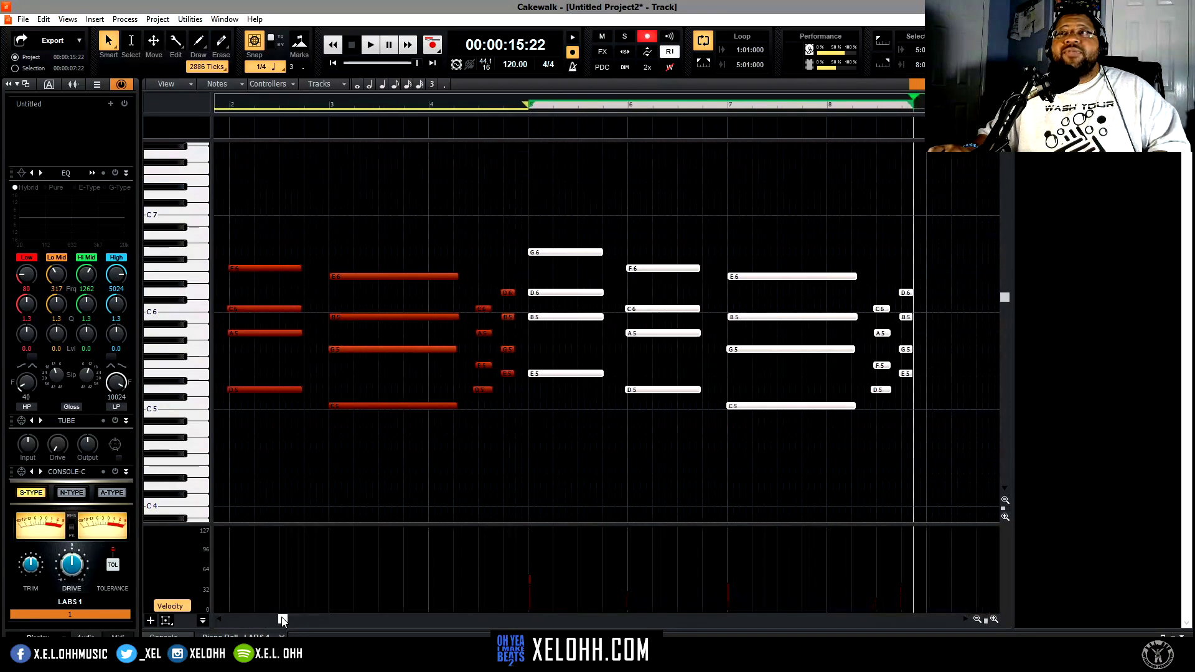
pyautogui.click(650, 252)
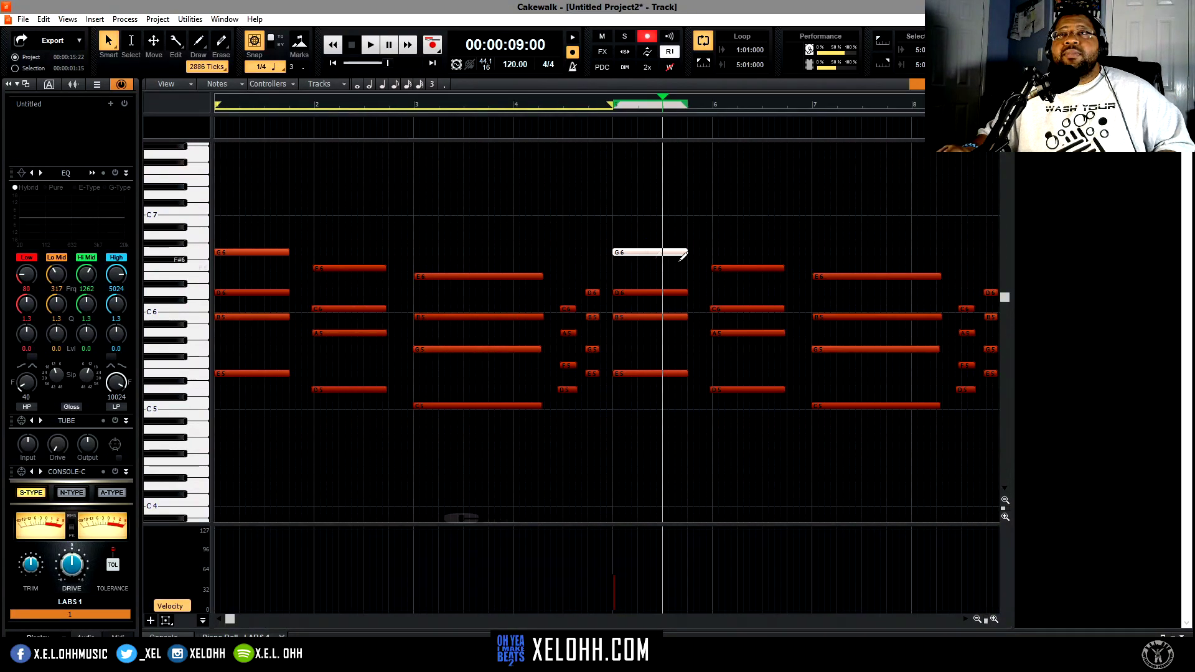
pyautogui.keyDown('ctrl'); pyautogui.click(771, 268); pyautogui.keyUp('ctrl')
pyautogui.keyDown('ctrl'); pyautogui.click(898, 277); pyautogui.keyUp('ctrl')
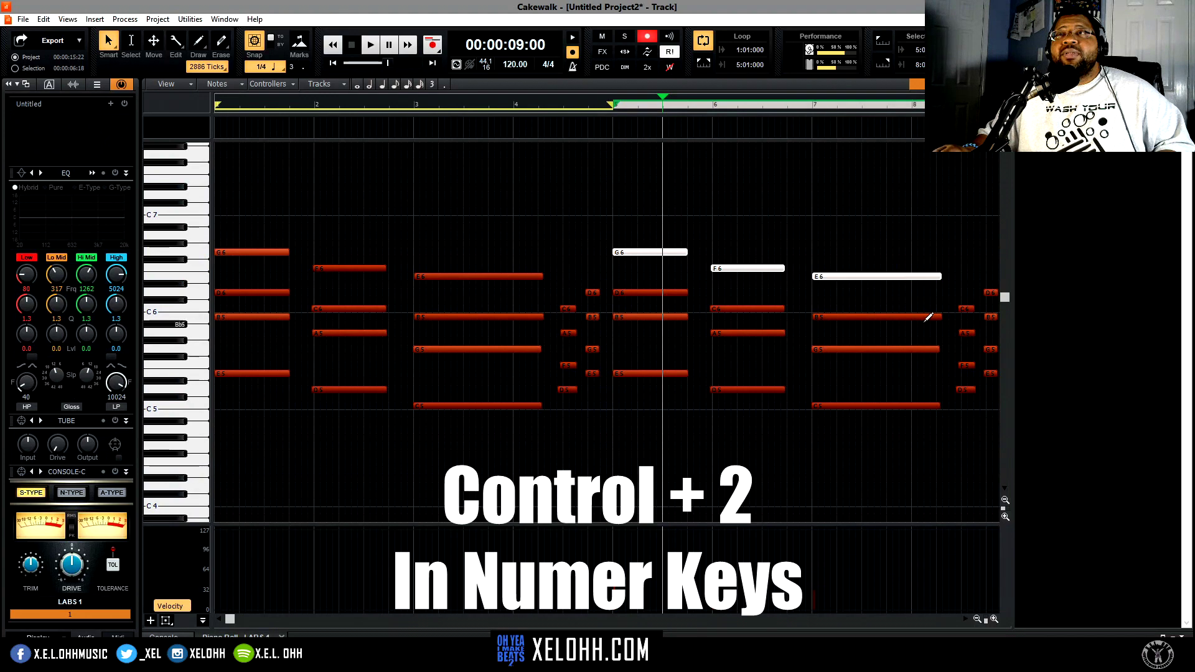
pyautogui.press('ctrl+KP_2')
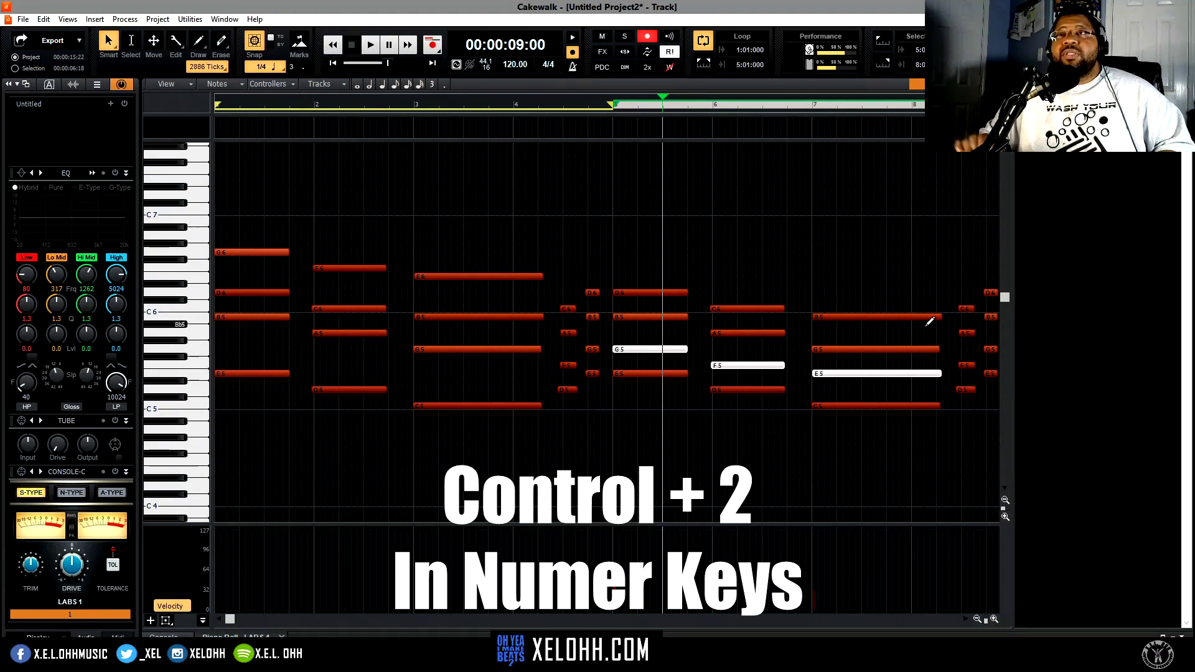
# Step: Turn off loop playback and play the full chord progression from the start of the project
pyautogui.press('space')
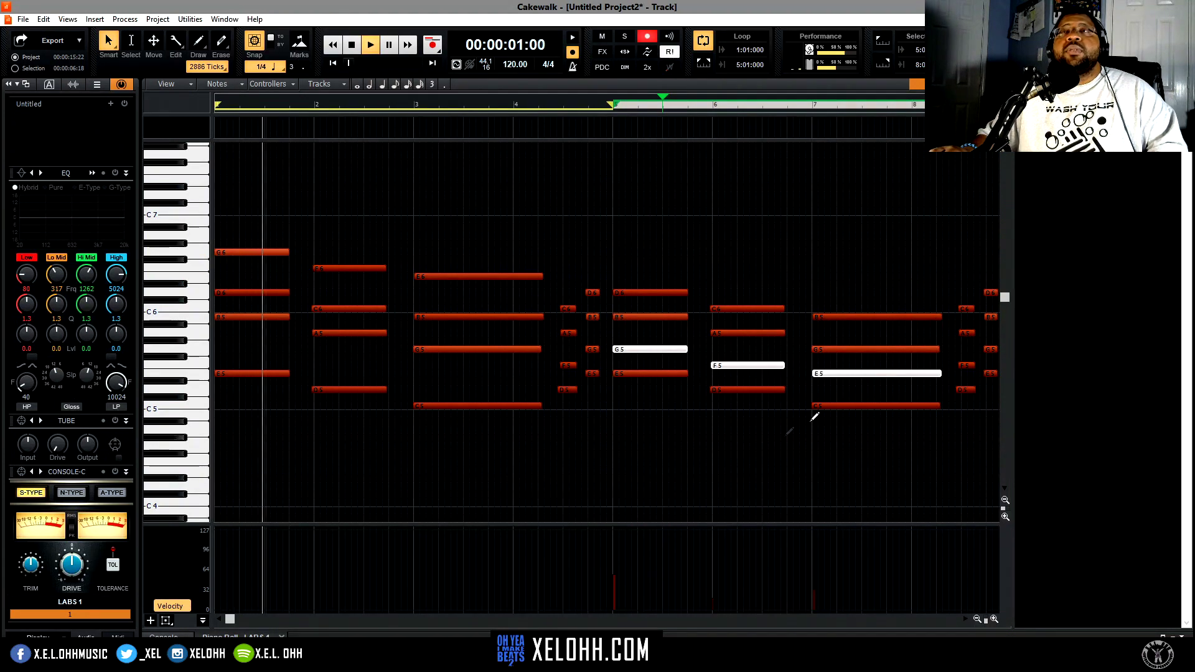
pyautogui.press('space')
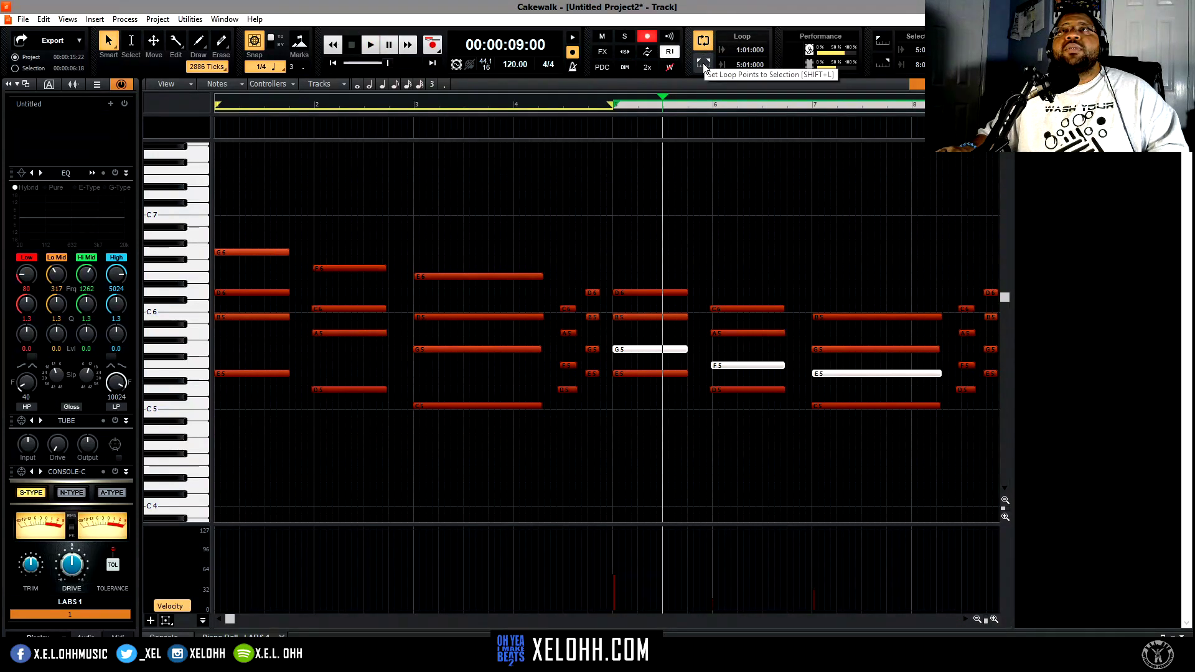
pyautogui.click(702, 40)
pyautogui.press('space')
pyautogui.press('space')
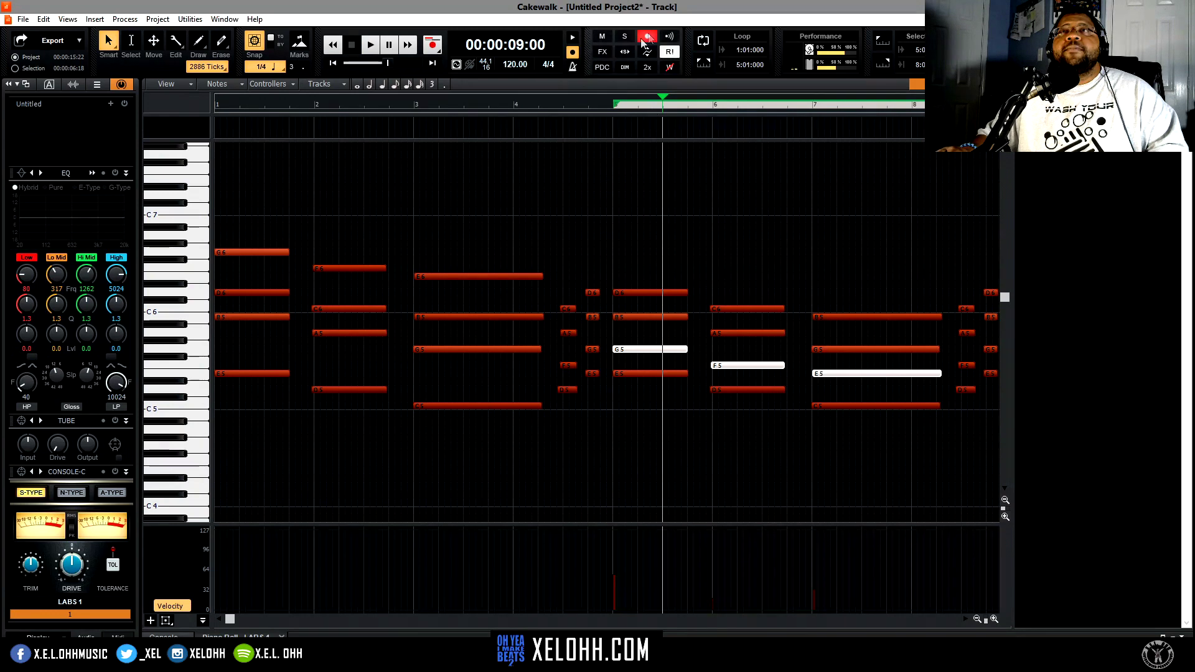
pyautogui.click(334, 62)
pyautogui.press('space')
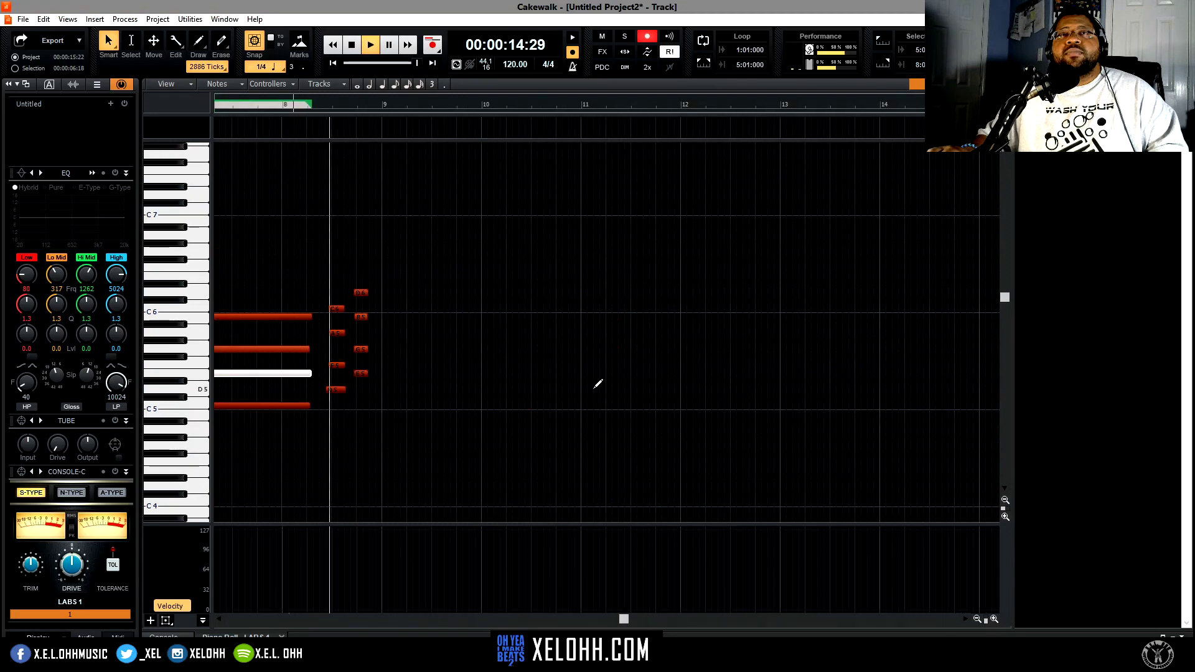
pyautogui.press('space')
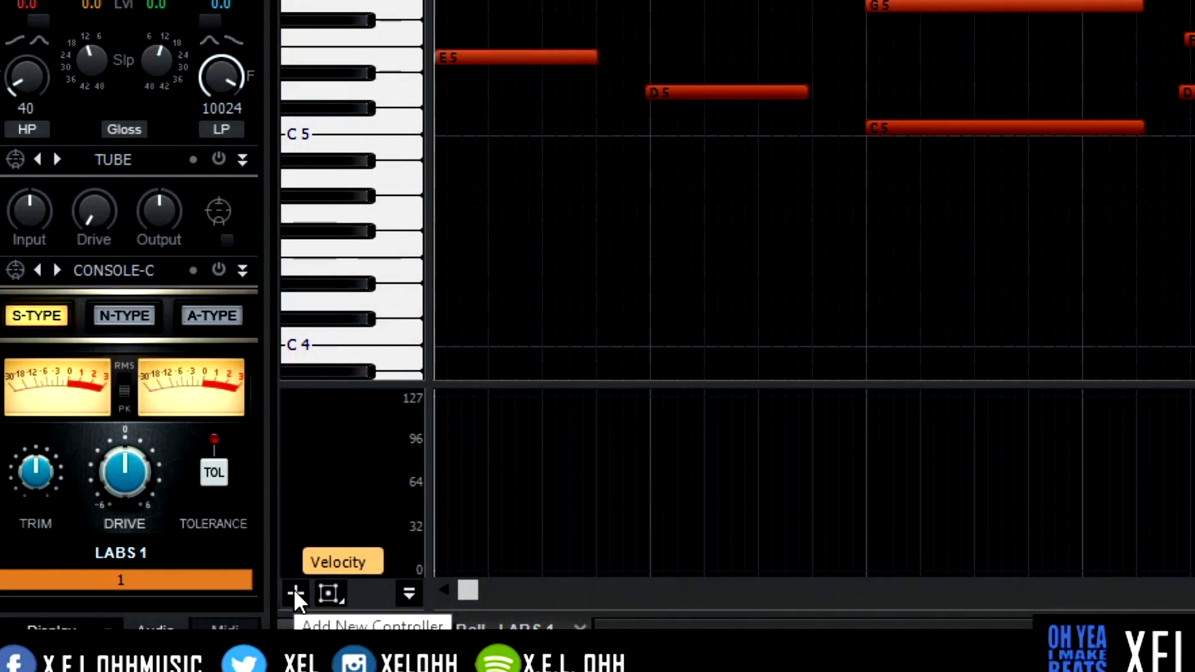
# Step: Add a controller lane for Control 11-Expression on Channel 1, and close the LABS 1 plugin window
pyautogui.click(293, 588)
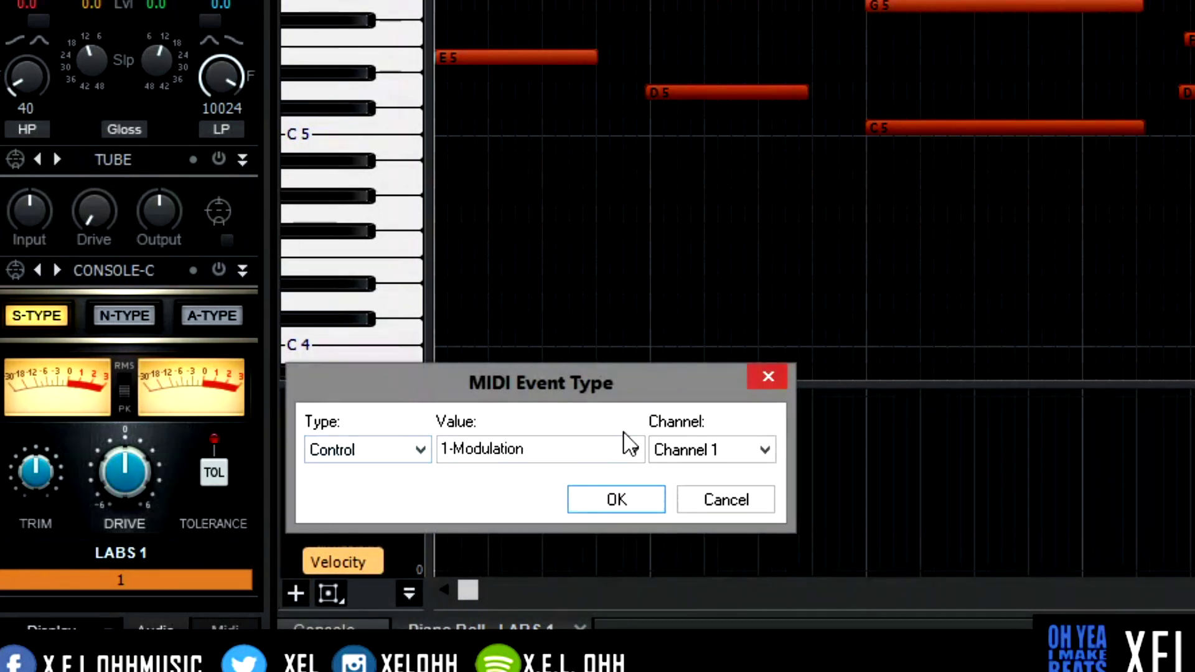
pyautogui.click(635, 449)
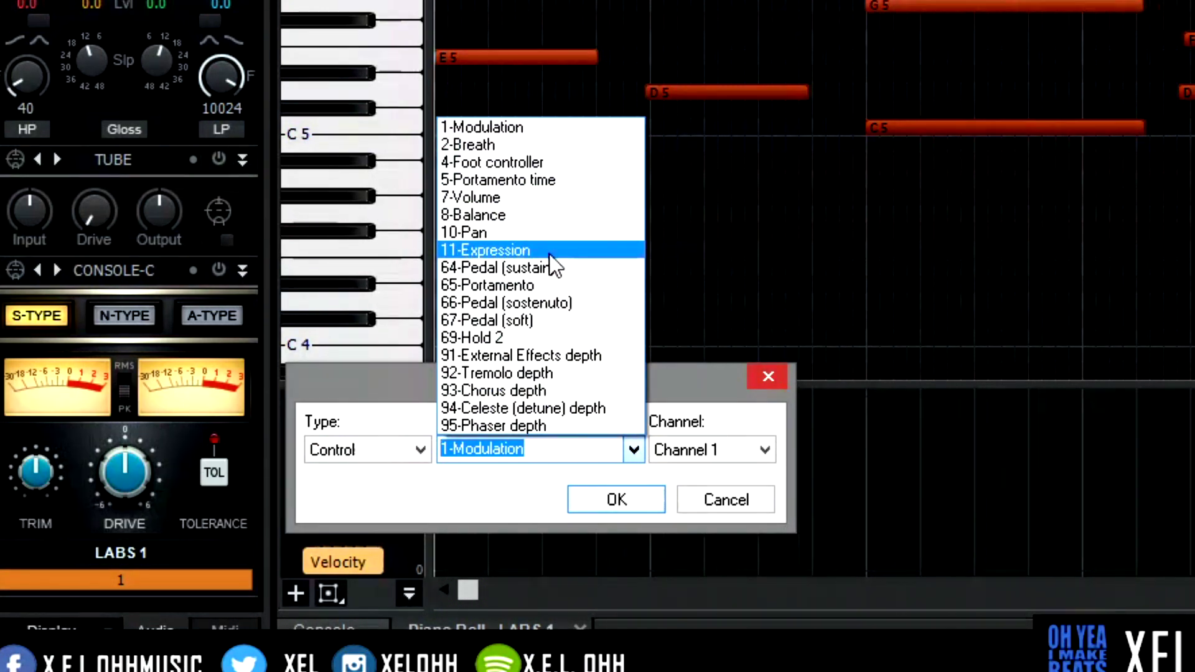
pyautogui.click(589, 255)
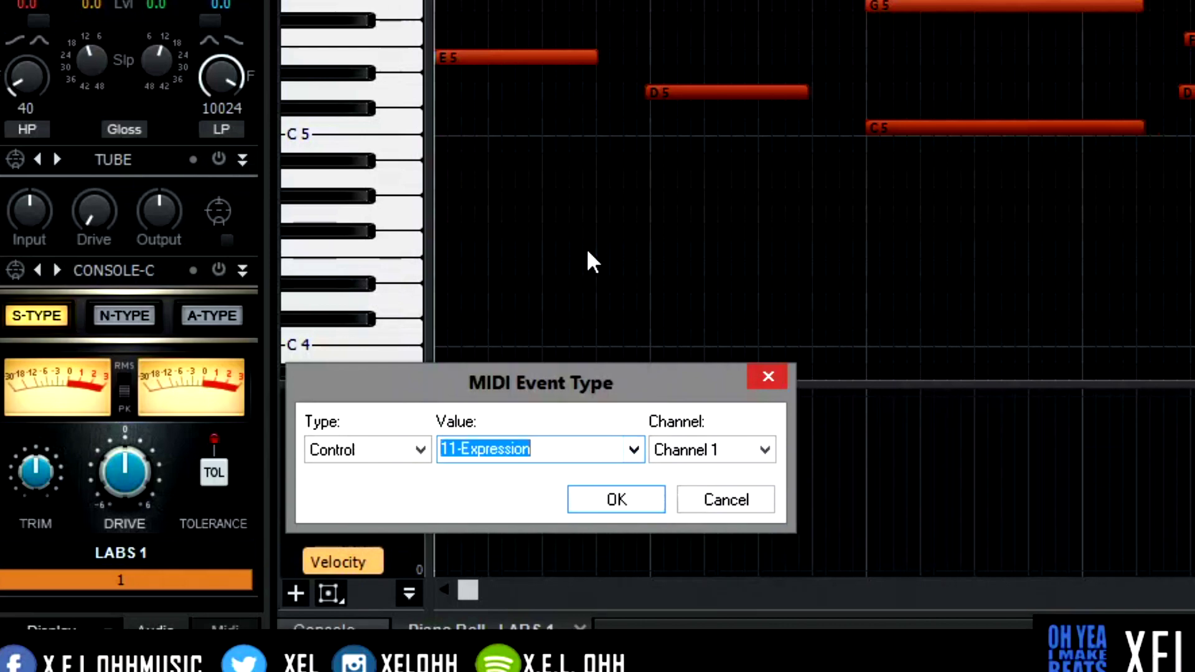
pyautogui.click(615, 500)
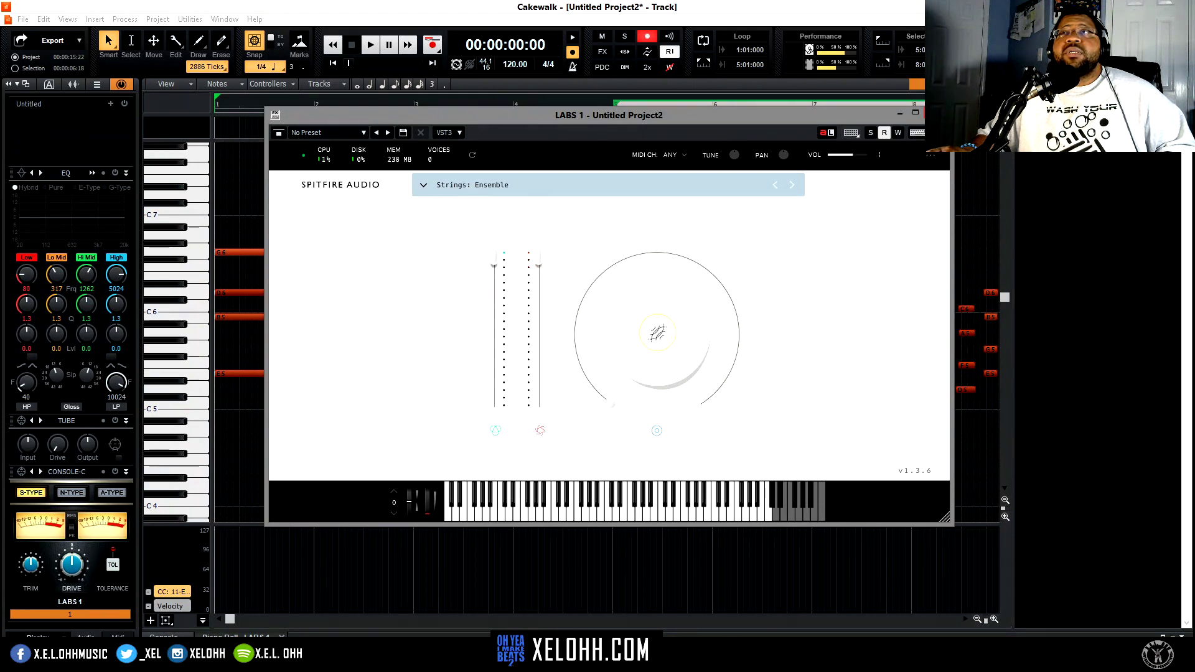
pyautogui.click(933, 114)
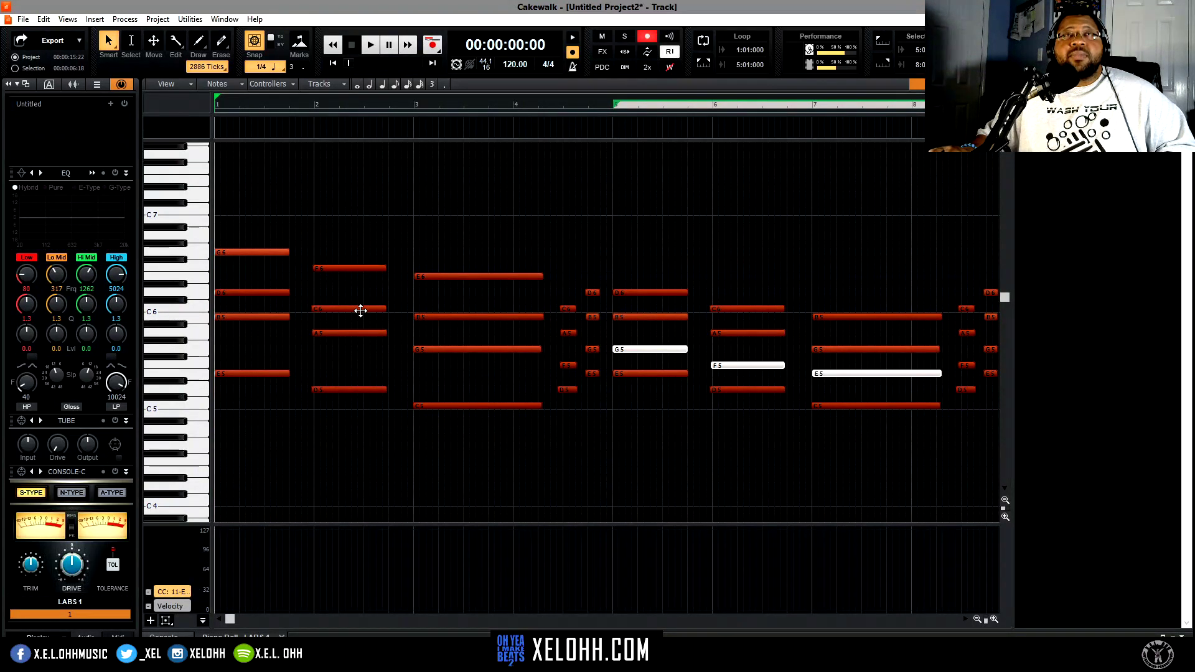
# Step: With Snap turned off, draw a rising and falling Expression curve beneath the notes of both chord passes and play it back
pyautogui.click(252, 42)
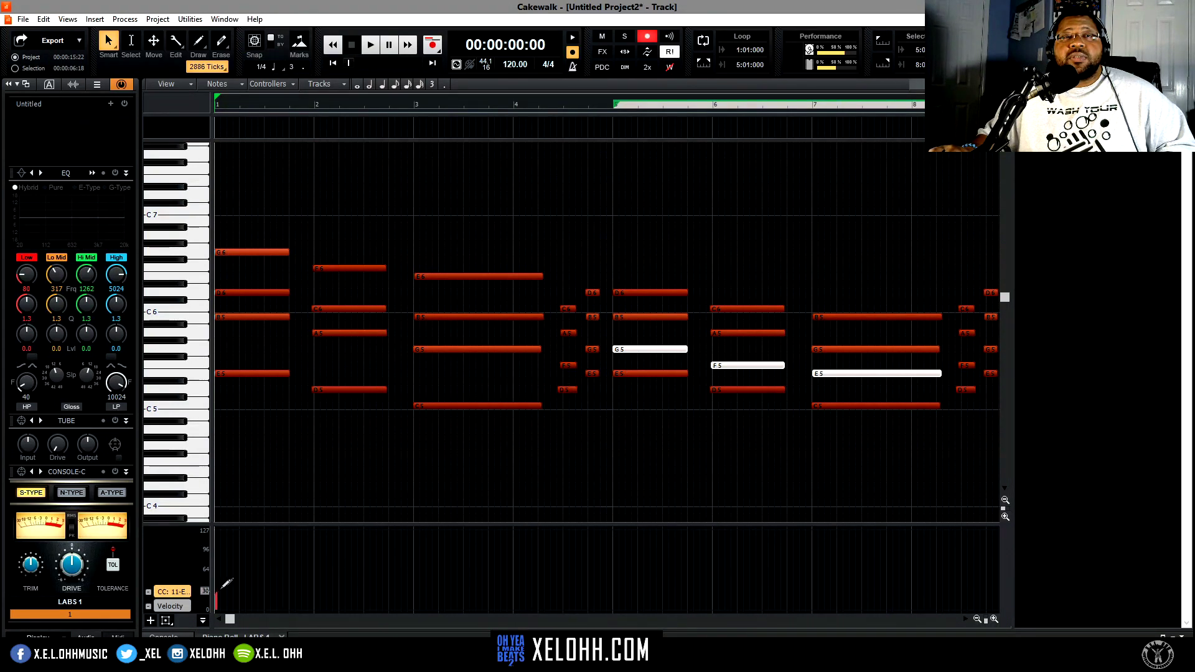
pyautogui.moveTo(231, 587)
pyautogui.mouseDown()
pyautogui.moveTo(298, 559)
pyautogui.moveTo(349, 559)
pyautogui.moveTo(412, 582)
pyautogui.moveTo(533, 547)
pyautogui.moveTo(570, 568)
pyautogui.moveTo(687, 581)
pyautogui.moveTo(730, 564)
pyautogui.moveTo(786, 572)
pyautogui.moveTo(939, 548)
pyautogui.moveTo(972, 570)
pyautogui.moveTo(999, 560)
pyautogui.mouseUp()
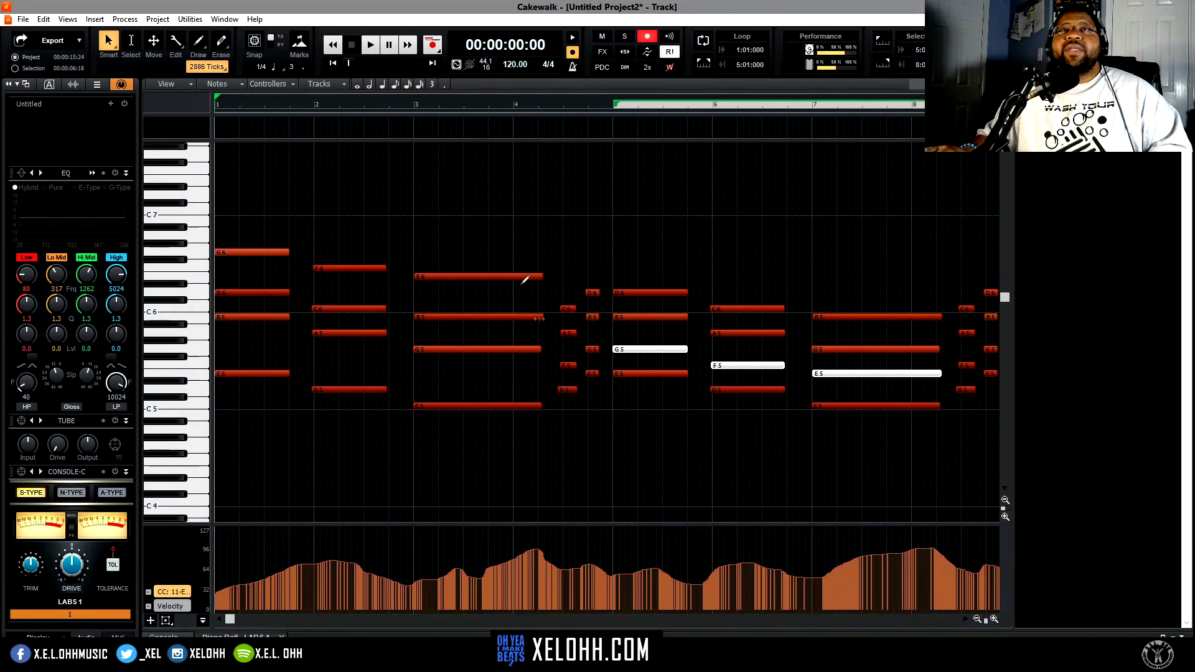
pyautogui.press('space')
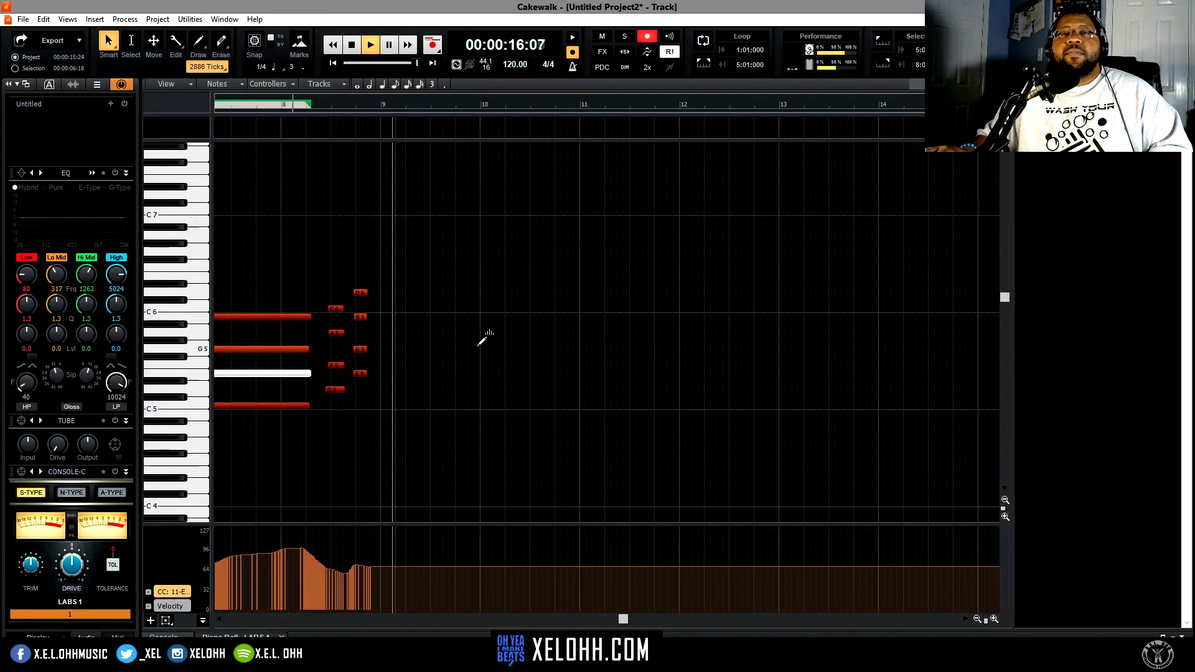
pyautogui.press('space')
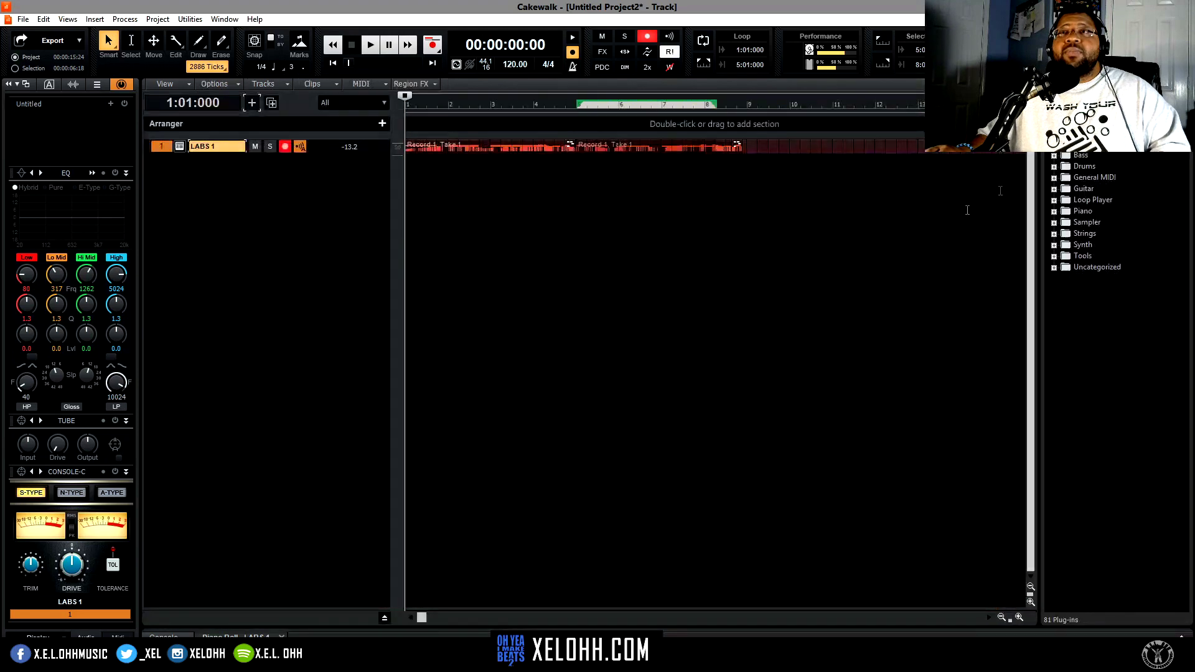
# Step: Insert a Komplete Kontrol instrument track below LABS 1 and open the Piano Roll View for it
pyautogui.rightClick(288, 263)
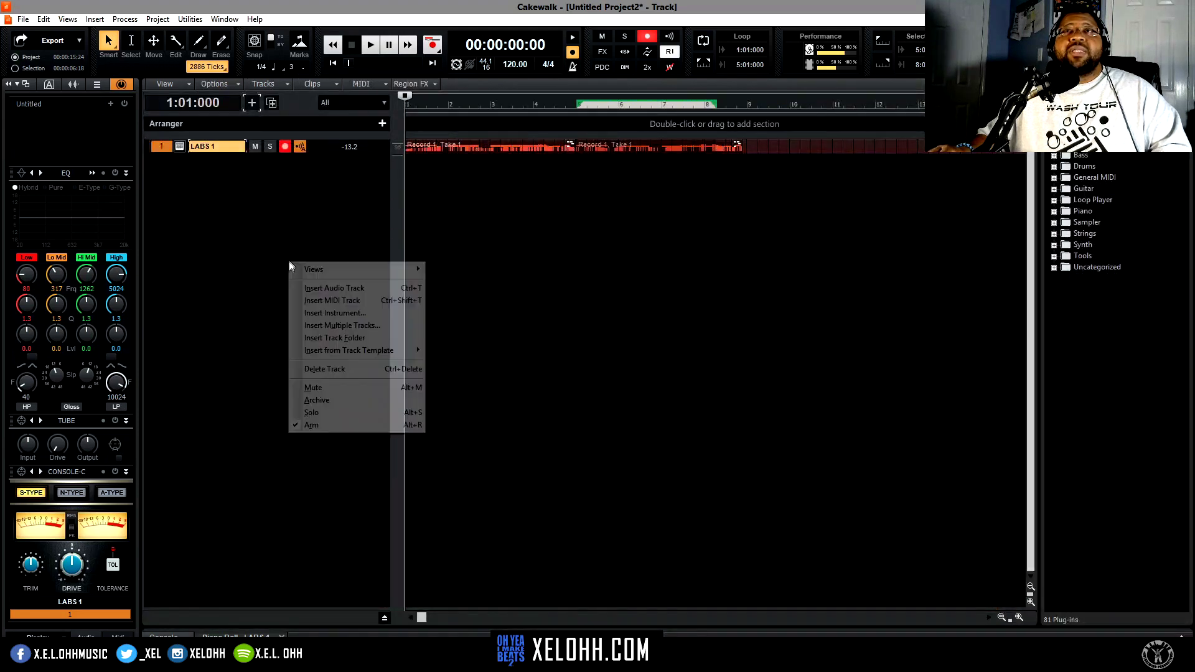
pyautogui.click(334, 313)
pyautogui.rightClick(414, 159)
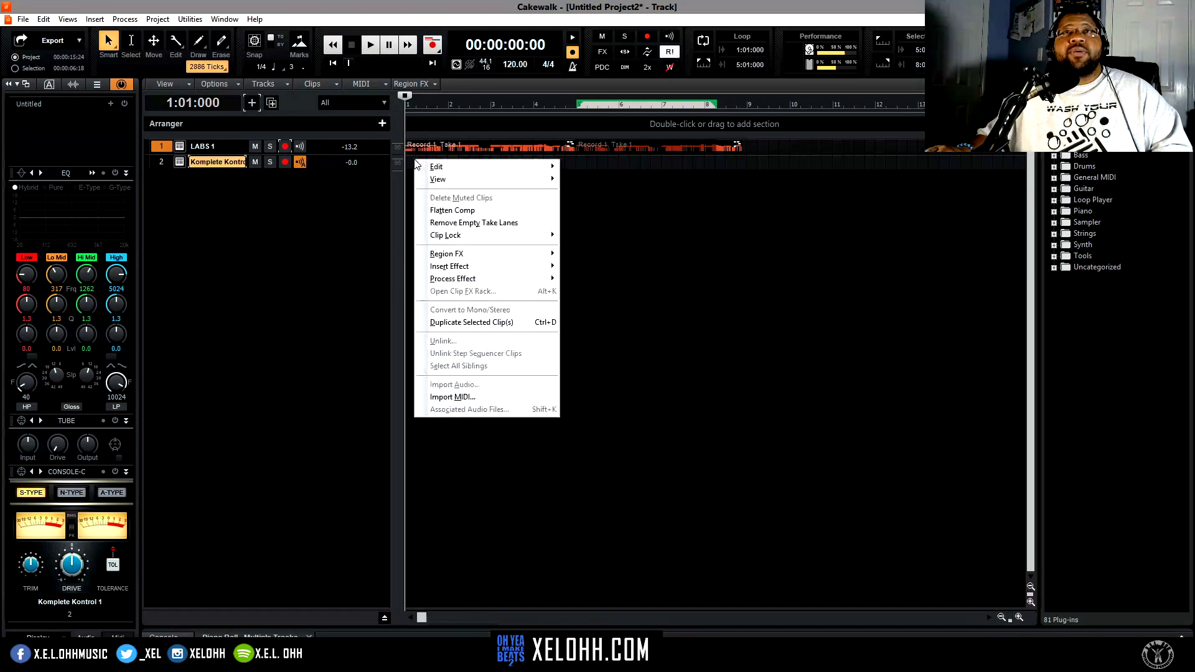
pyautogui.moveTo(514, 181)
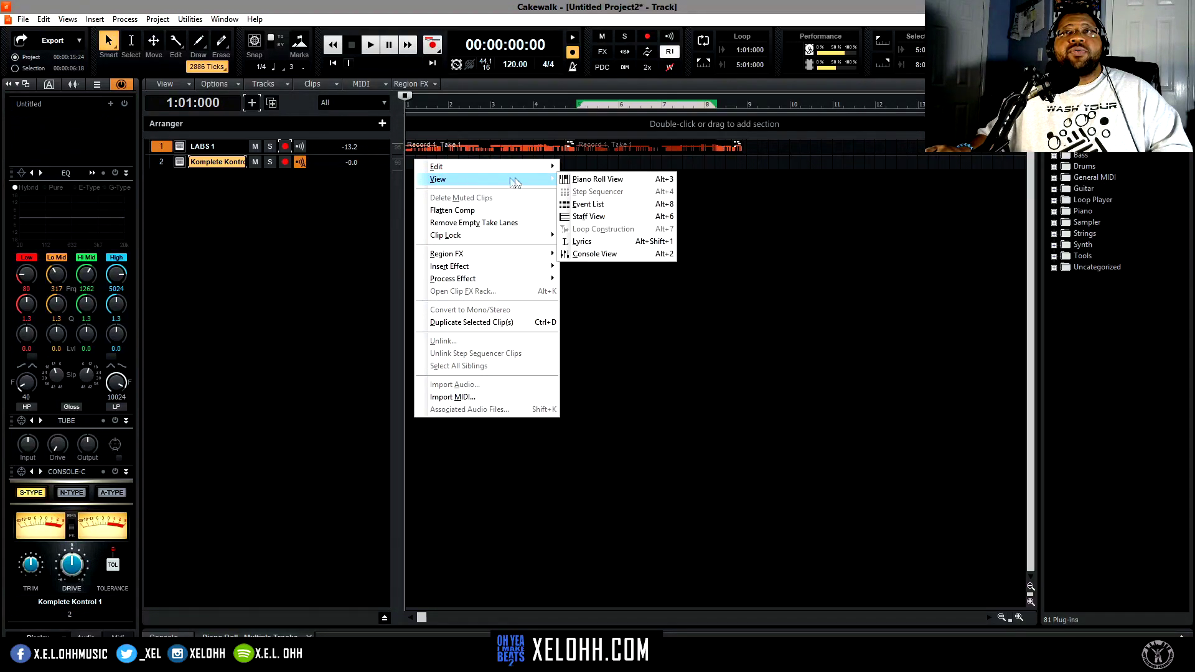
pyautogui.click(596, 179)
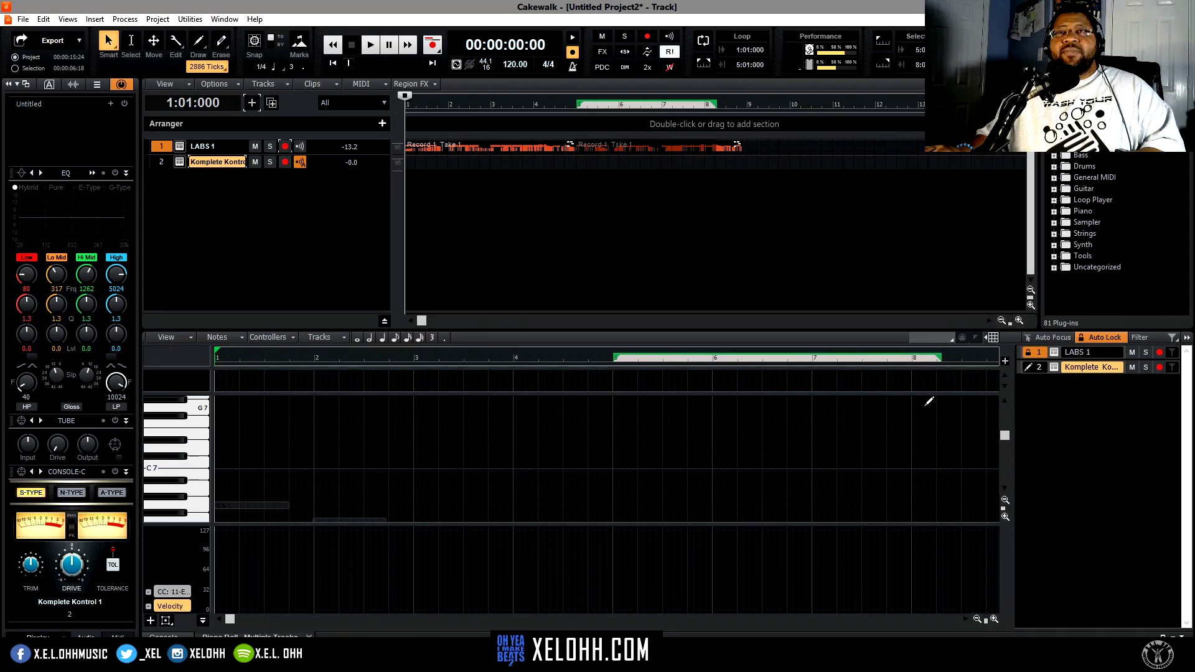
# Step: Expand the Piano Roll View to full height and clear the ghosted LABS 1 chord notes from it
pyautogui.hotkey('shift', 'd')
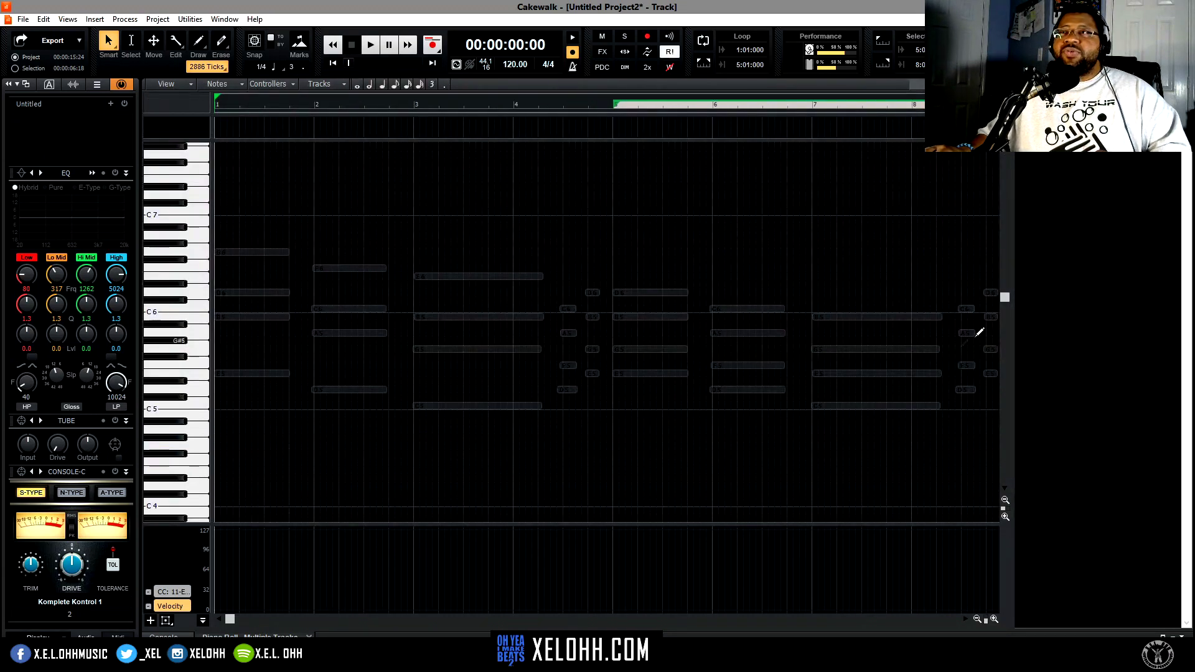
pyautogui.press('Delete')
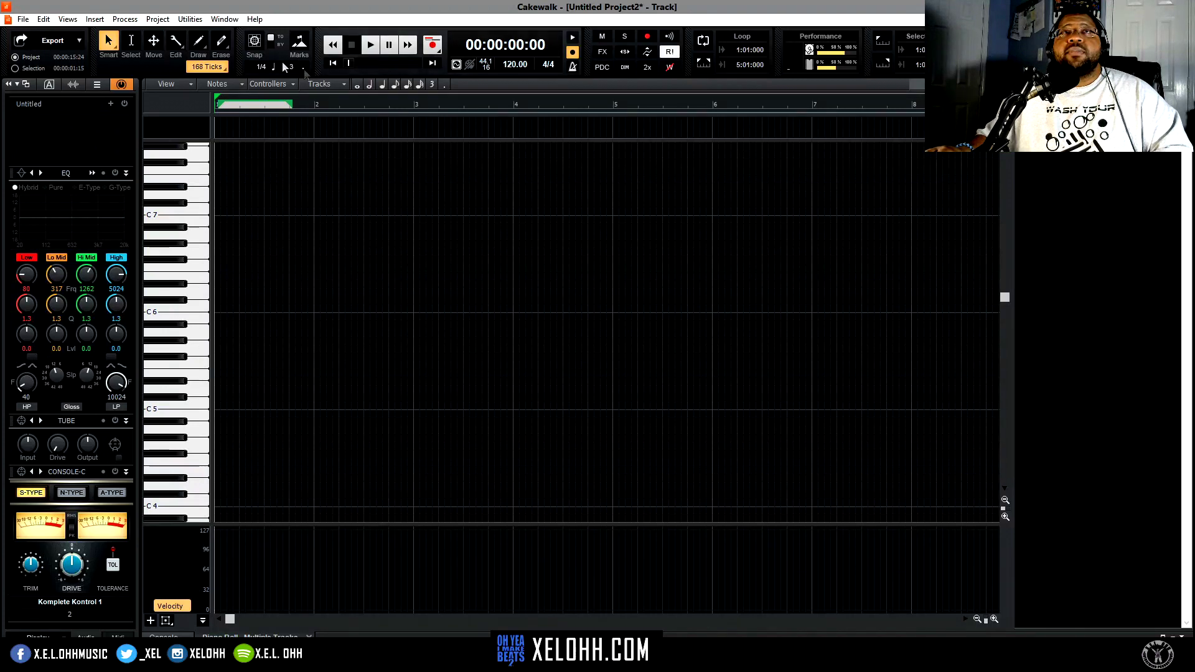
# Step: Turn Snap on and switch to the Draw tool with a 1/8 note duration
pyautogui.click(253, 43)
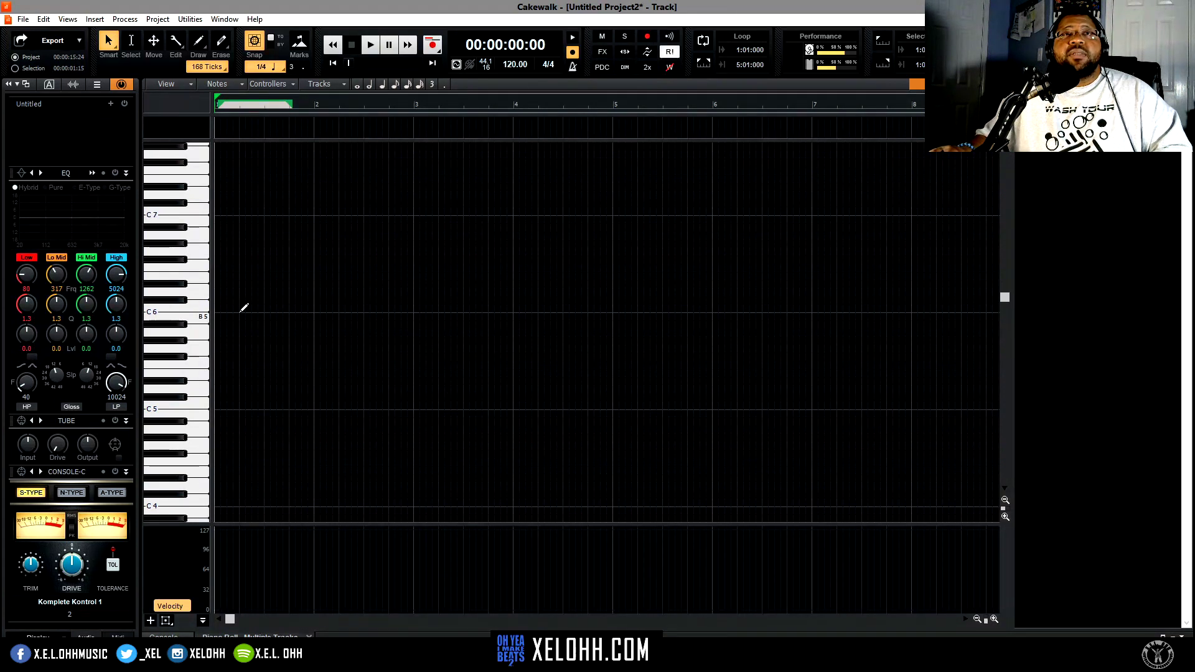
pyautogui.press('t')
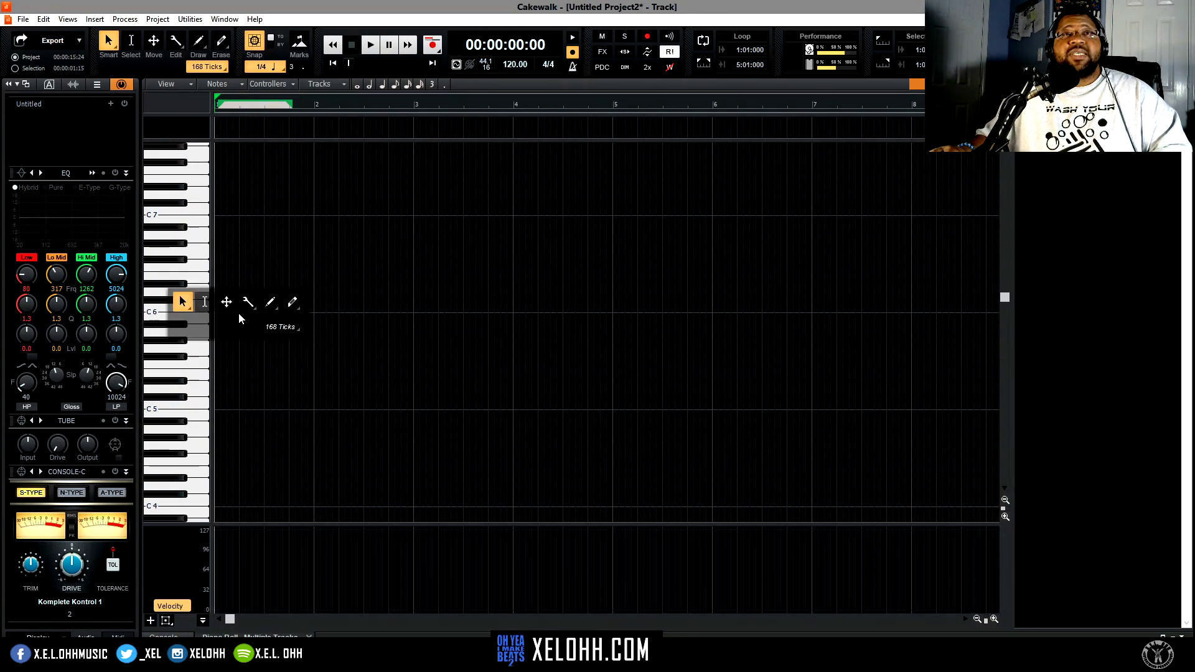
pyautogui.click(271, 303)
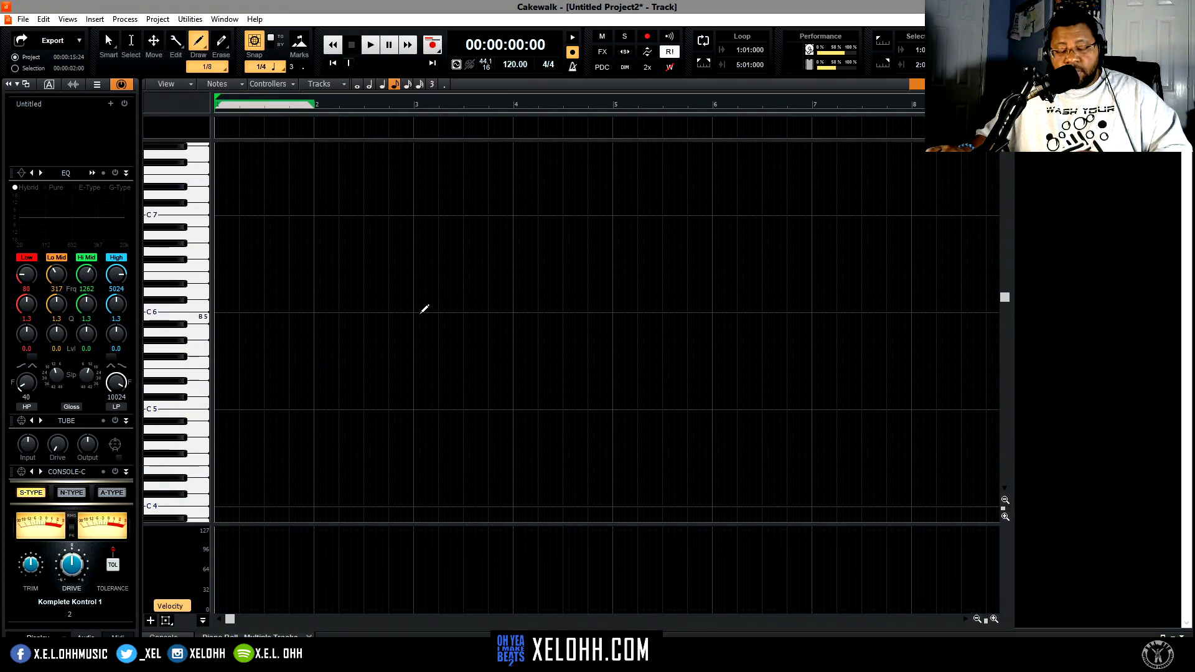
pyautogui.press('t')
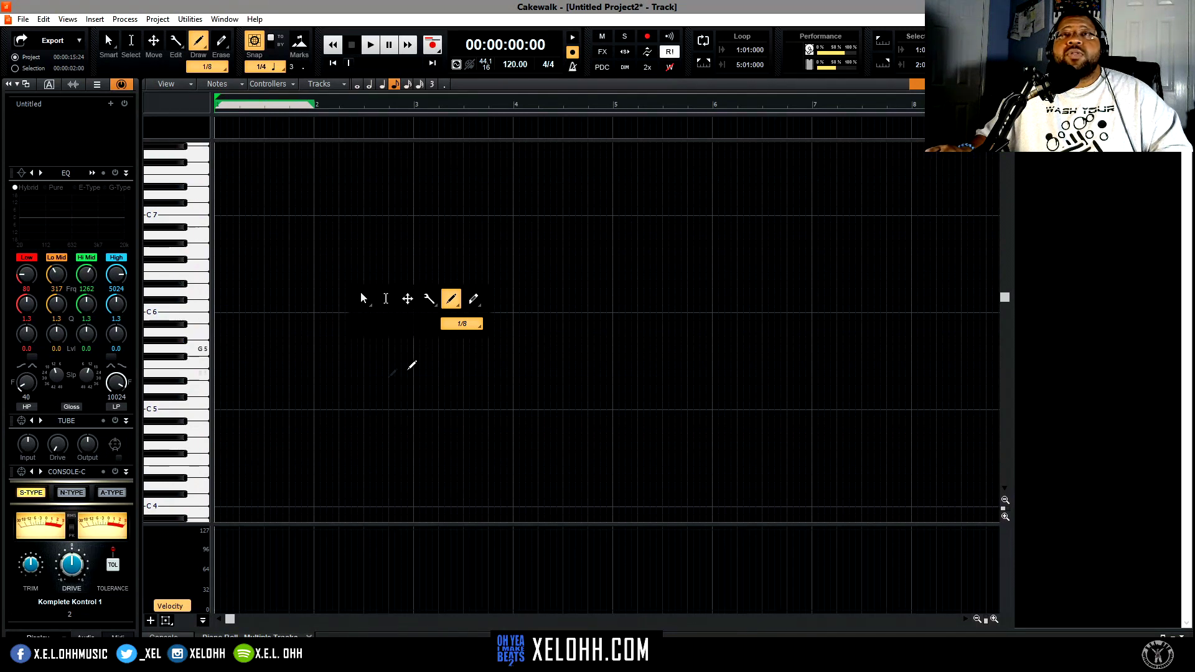
# Step: Paint several trial runs of short repeated notes at different pitches across the first four bars, and delete them all
pyautogui.moveTo(235, 325); pyautogui.dragTo(388, 325)
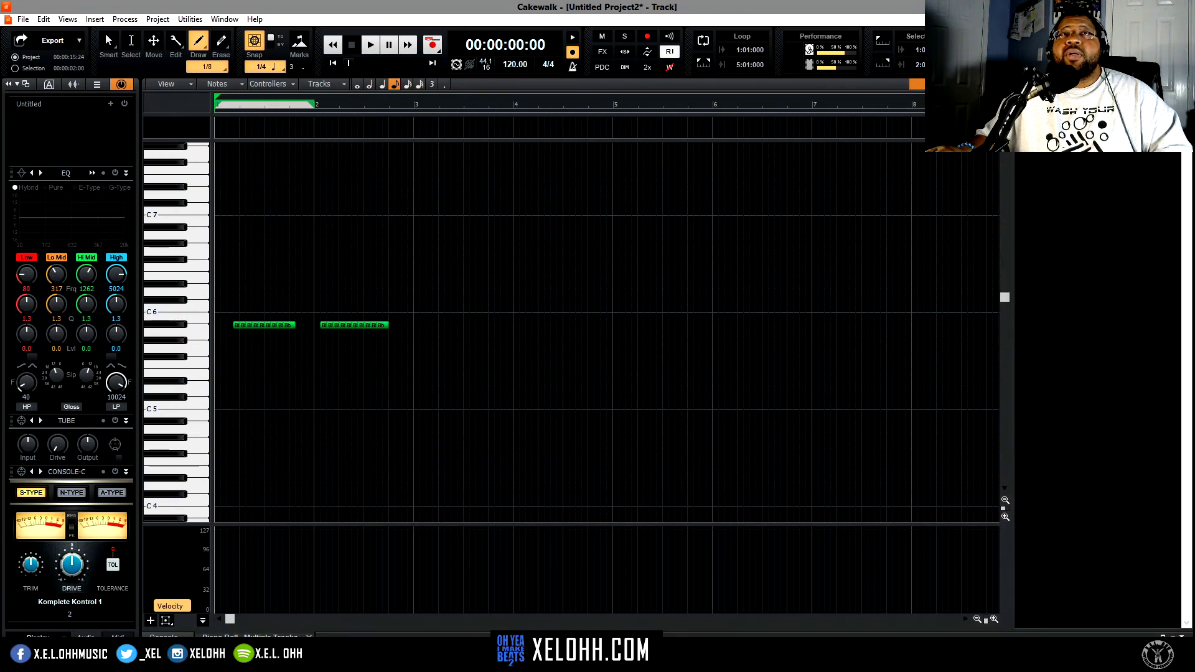
pyautogui.click(916, 84)
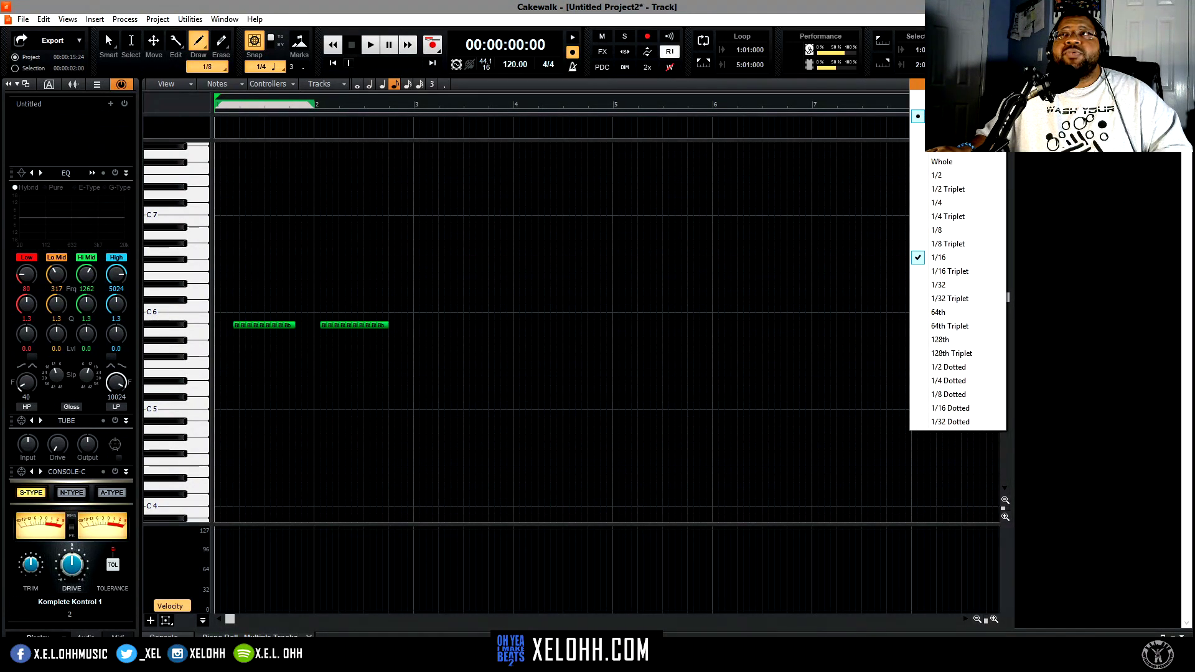
pyautogui.click(414, 297)
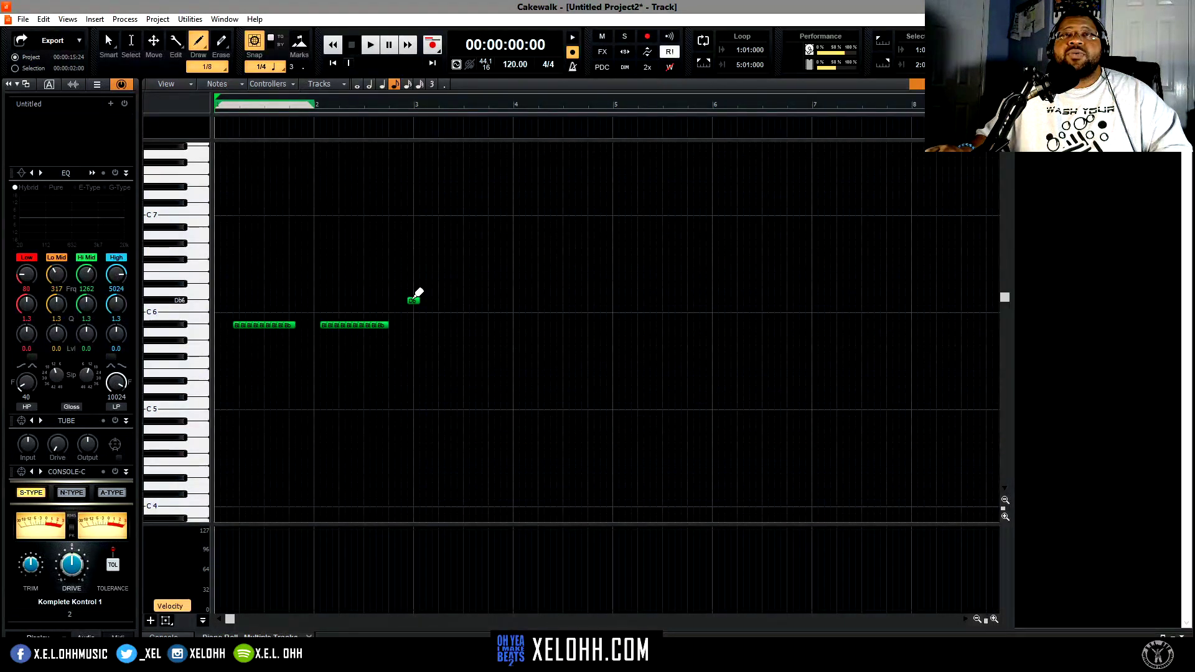
pyautogui.moveTo(446, 284); pyautogui.dragTo(499, 285)
pyautogui.moveTo(495, 349); pyautogui.dragTo(567, 349)
pyautogui.click(564, 341)
pyautogui.click(583, 284)
pyautogui.moveTo(589, 276); pyautogui.dragTo(630, 275)
pyautogui.moveTo(684, 377)
pyautogui.mouseDown()
pyautogui.moveTo(591, 221)
pyautogui.moveTo(233, 232)
pyautogui.mouseUp()
pyautogui.press('Delete')
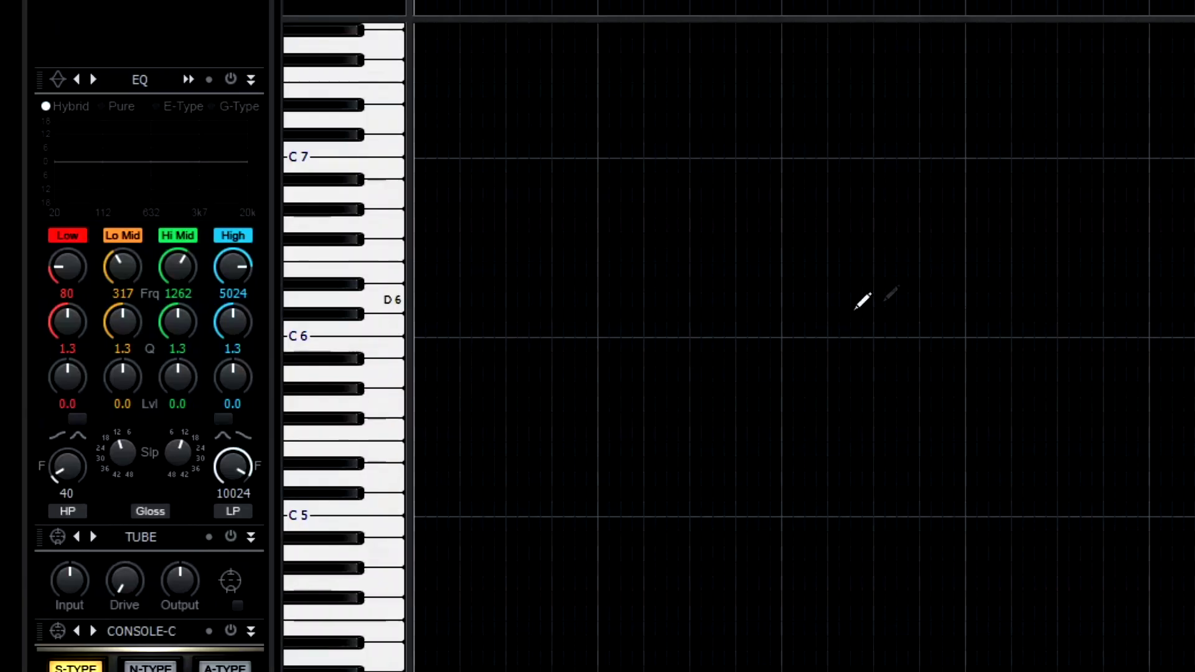
pyautogui.moveTo(550, 271)
pyautogui.mouseDown()
pyautogui.moveTo(733, 293)
pyautogui.moveTo(747, 251)
pyautogui.moveTo(546, 236)
pyautogui.mouseUp()
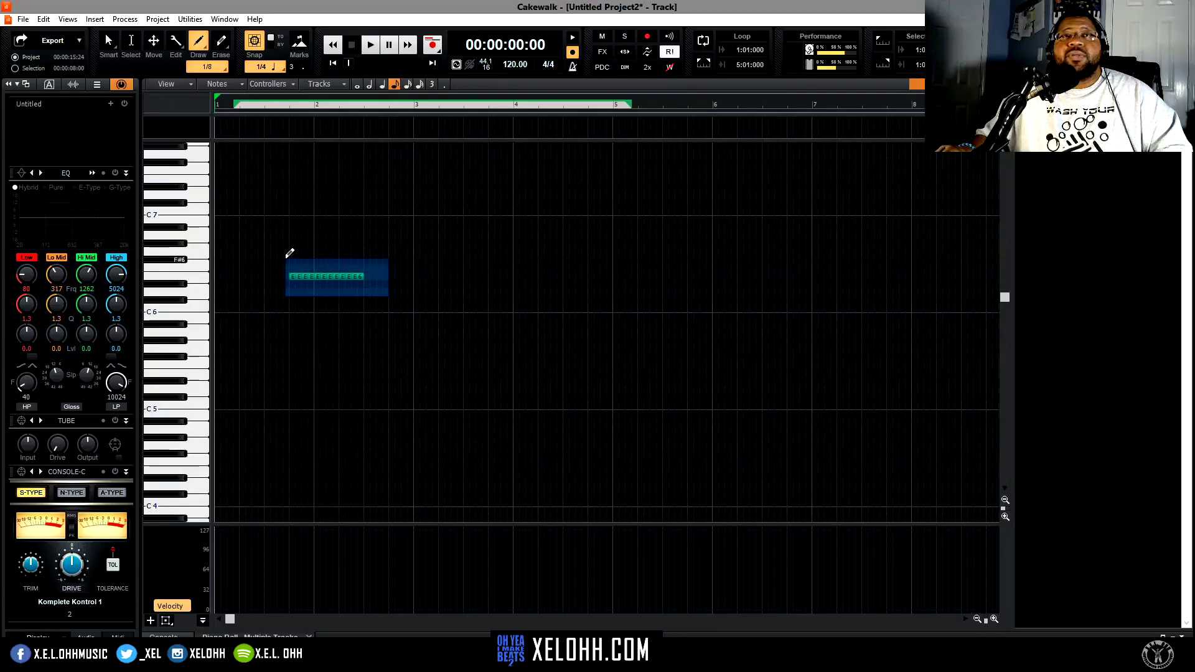
pyautogui.press('Delete')
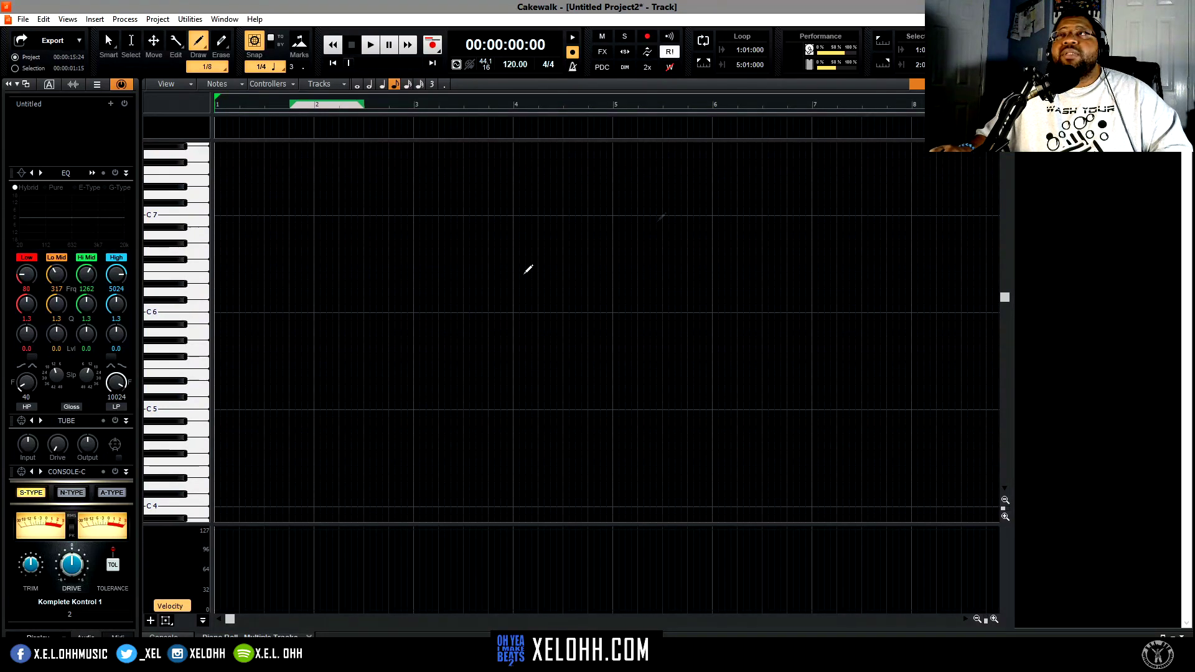
# Step: Set the piano roll grid resolution to 1/8, fill bar 1 with eight consecutive C6 eighth notes and play them back
pyautogui.click(917, 84)
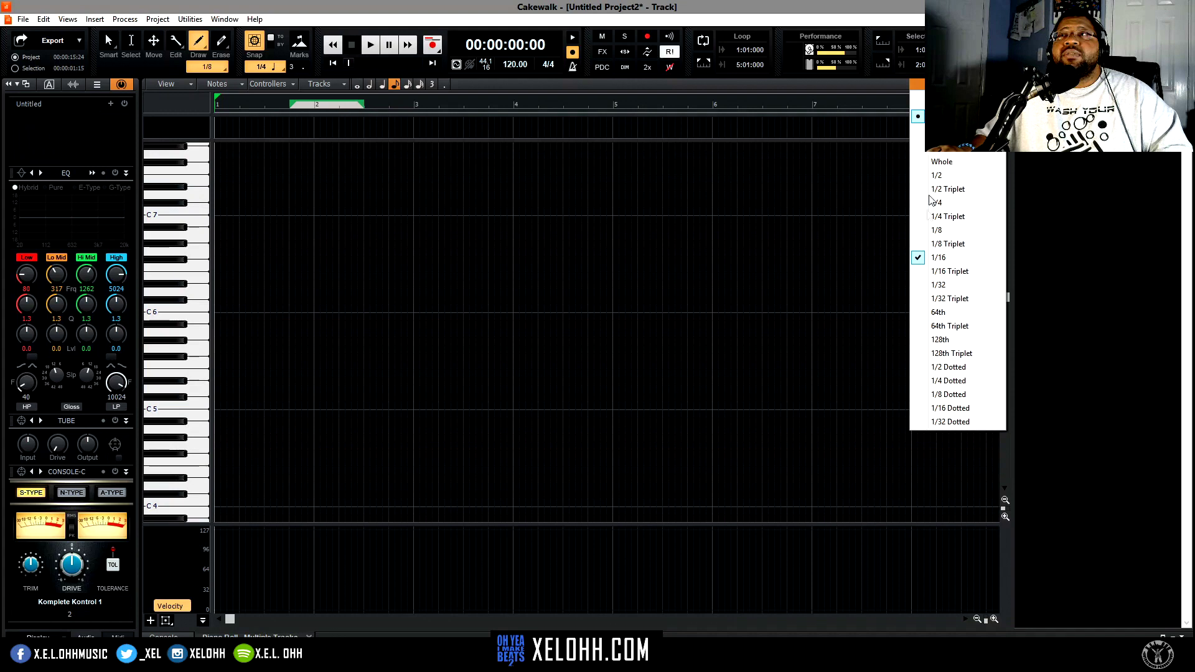
pyautogui.click(960, 230)
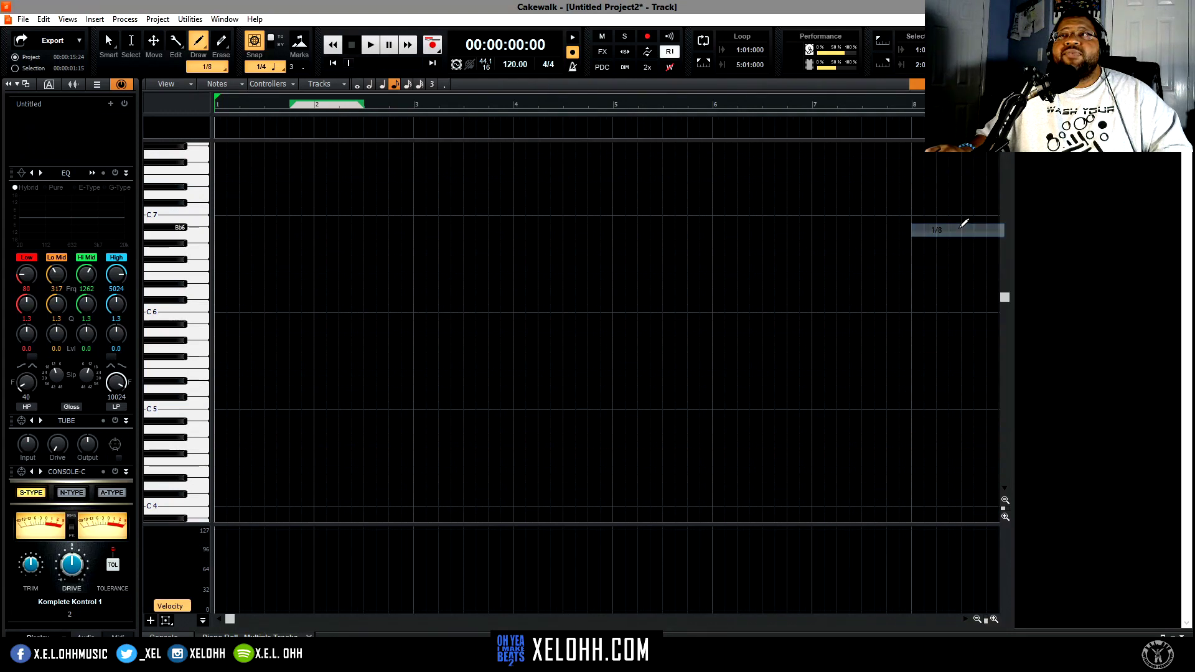
pyautogui.click(220, 308)
pyautogui.click(232, 308)
pyautogui.click(244, 308)
pyautogui.click(257, 308)
pyautogui.click(269, 308)
pyautogui.click(282, 308)
pyautogui.click(294, 308)
pyautogui.click(307, 308)
pyautogui.press('space')
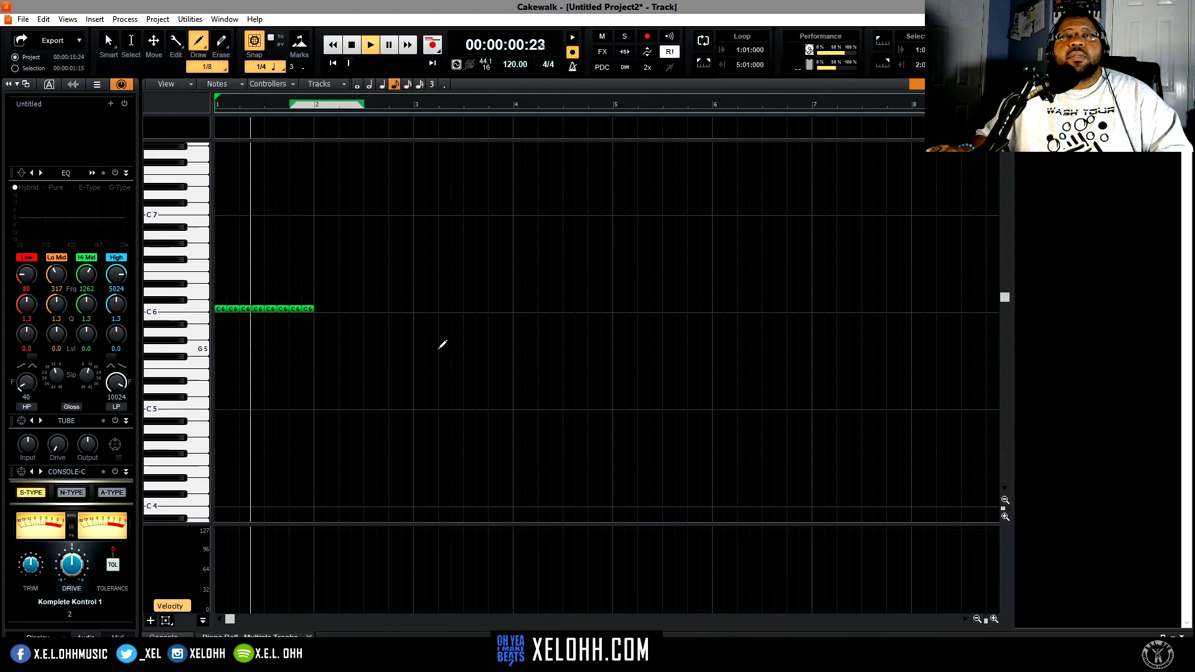
pyautogui.press('space')
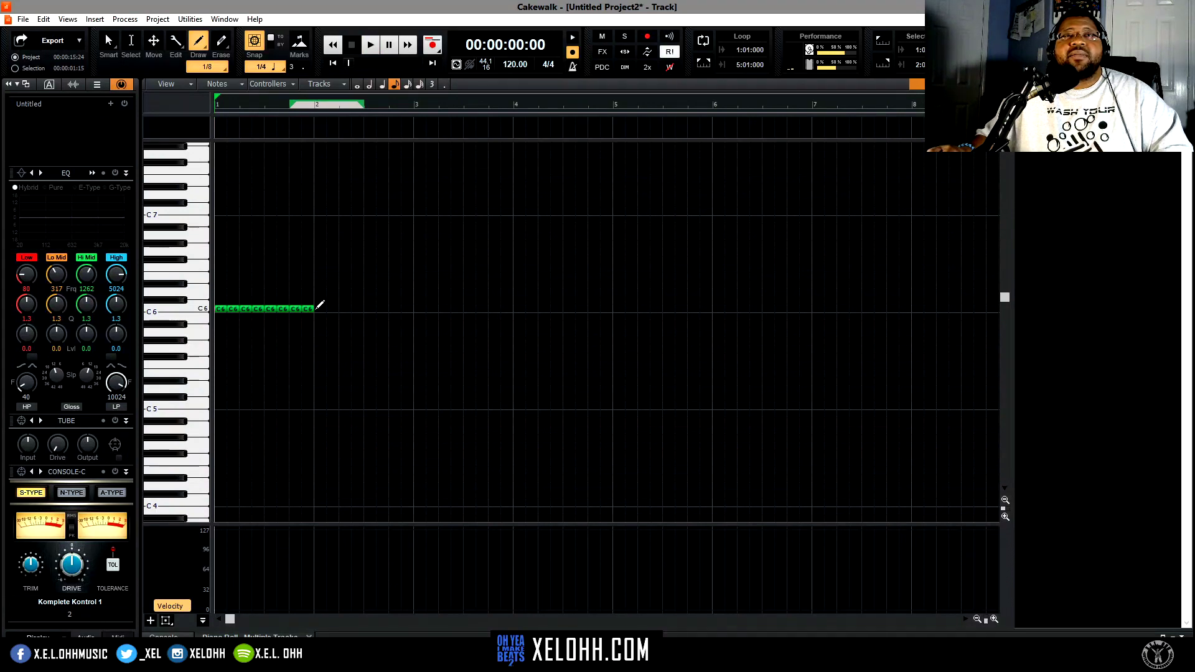
# Step: Paint C6 eighth notes continuously through bars 2 to 4, and delete them again
pyautogui.moveTo(318, 307)
pyautogui.mouseDown()
pyautogui.moveTo(546, 305)
pyautogui.moveTo(606, 322)
pyautogui.moveTo(615, 306)
pyautogui.mouseUp()
pyautogui.rightClick(595, 316)
pyautogui.press('space')
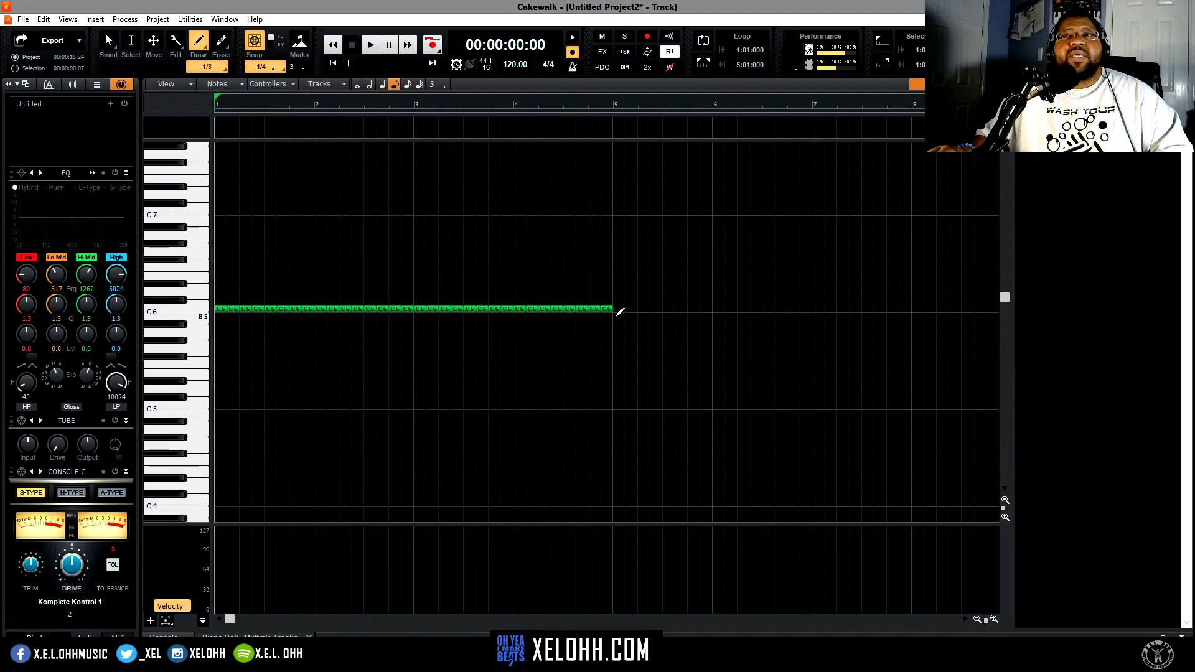
pyautogui.moveTo(618, 312); pyautogui.dragTo(322, 288)
pyautogui.press('Delete')
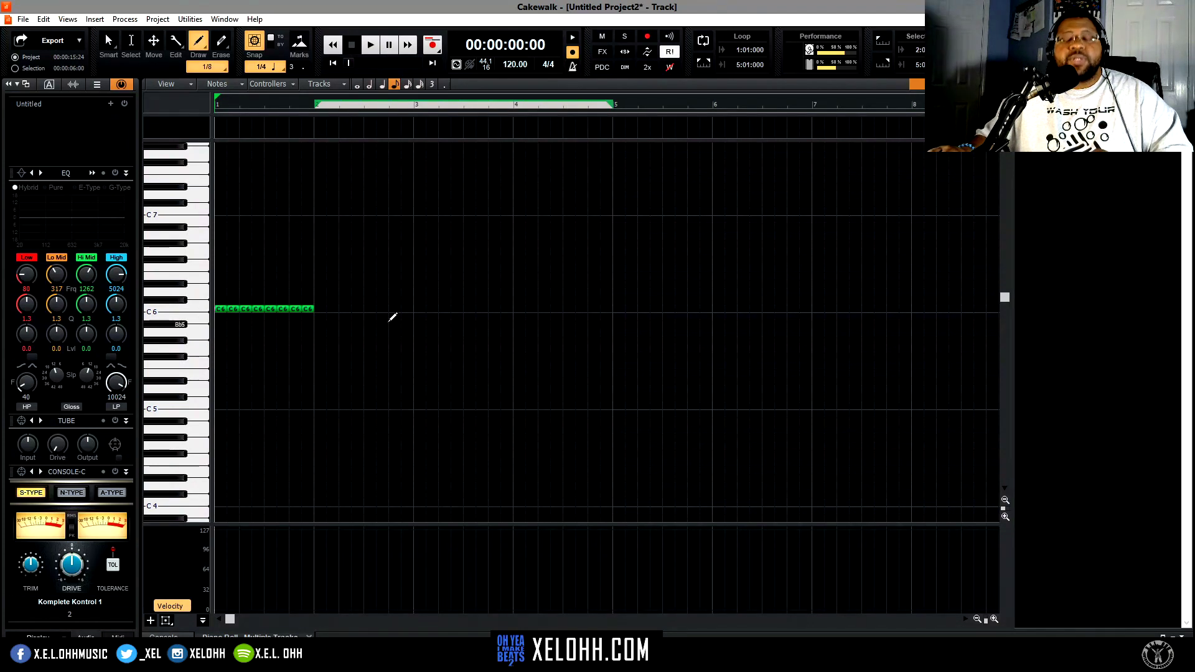
# Step: With the Smart tool, lower the velocity of every second C6 note in bar 1 to about 24 and play the pattern
pyautogui.press('t')
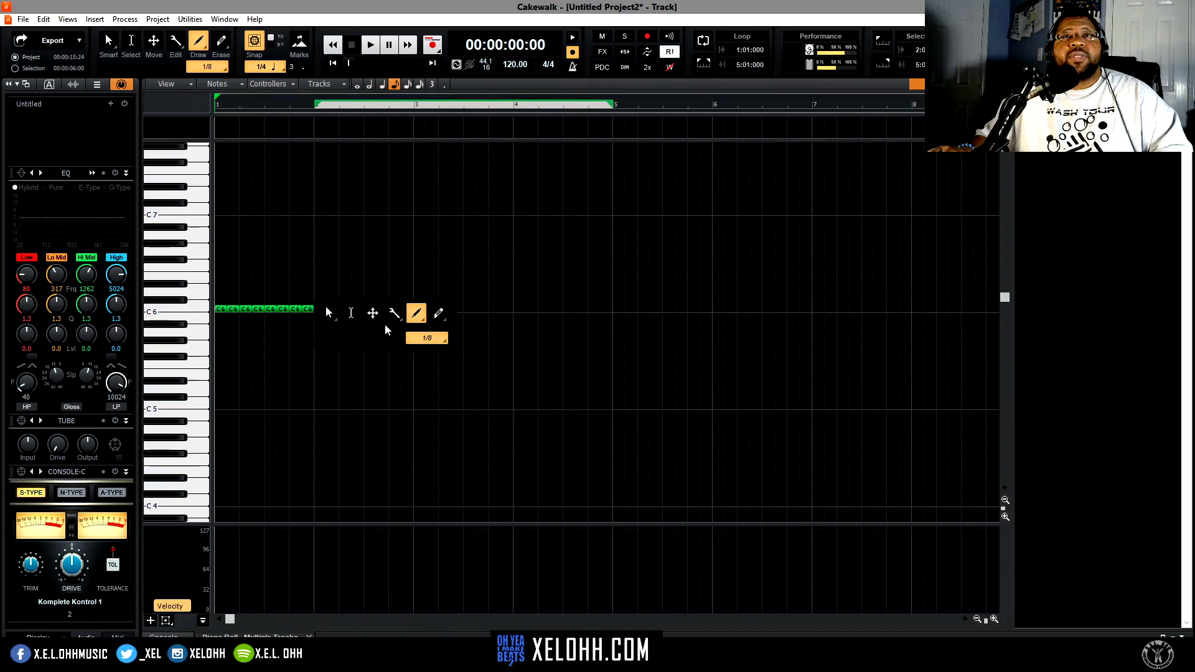
pyautogui.click(329, 313)
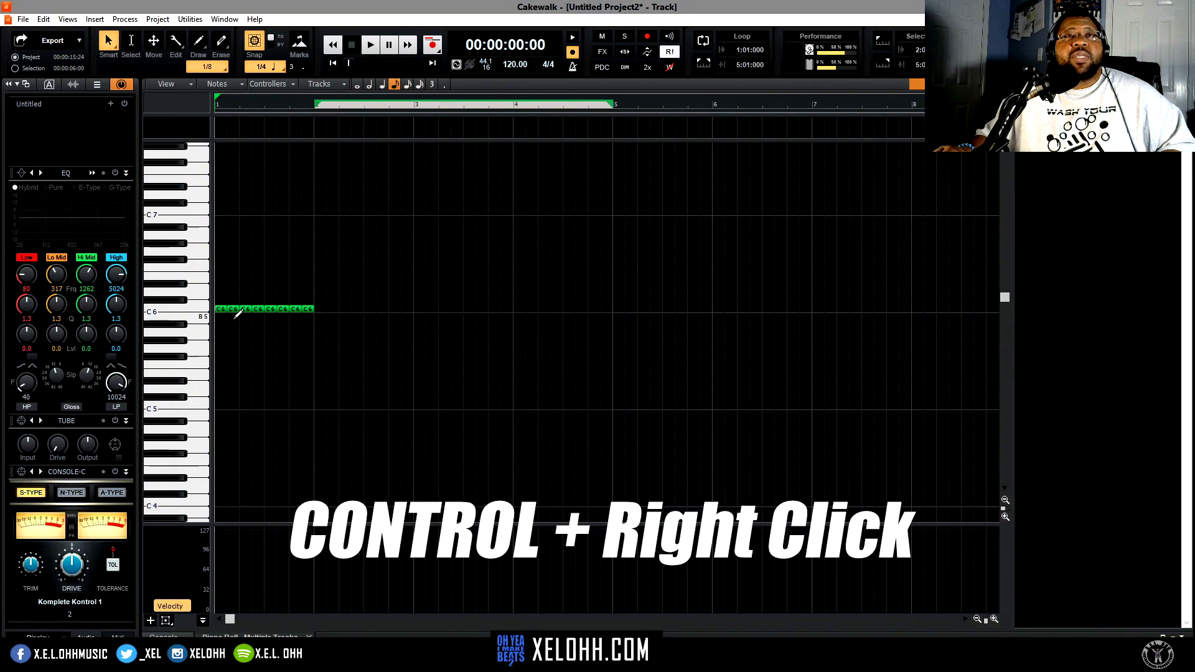
pyautogui.keyDown('ctrl'); pyautogui.rightClick(236, 309); pyautogui.keyUp('ctrl')
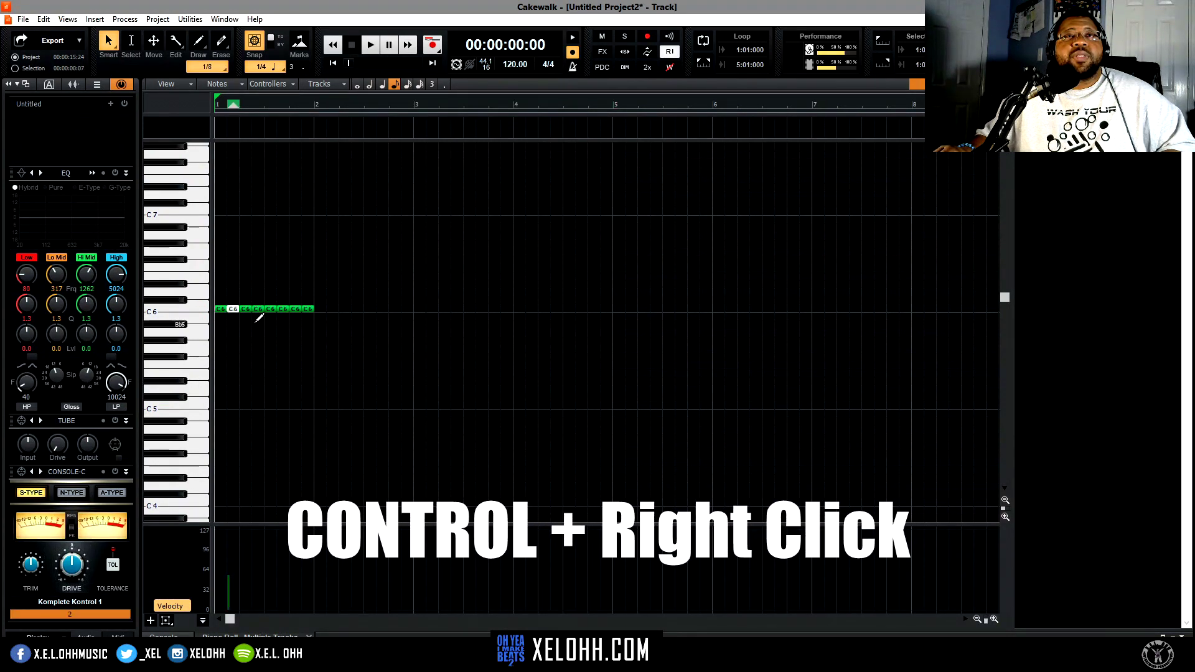
pyautogui.keyDown('ctrl'); pyautogui.rightClick(259, 309); pyautogui.keyUp('ctrl')
pyautogui.keyDown('ctrl'); pyautogui.rightClick(285, 308); pyautogui.keyUp('ctrl')
pyautogui.keyDown('ctrl'); pyautogui.rightClick(311, 309); pyautogui.keyUp('ctrl')
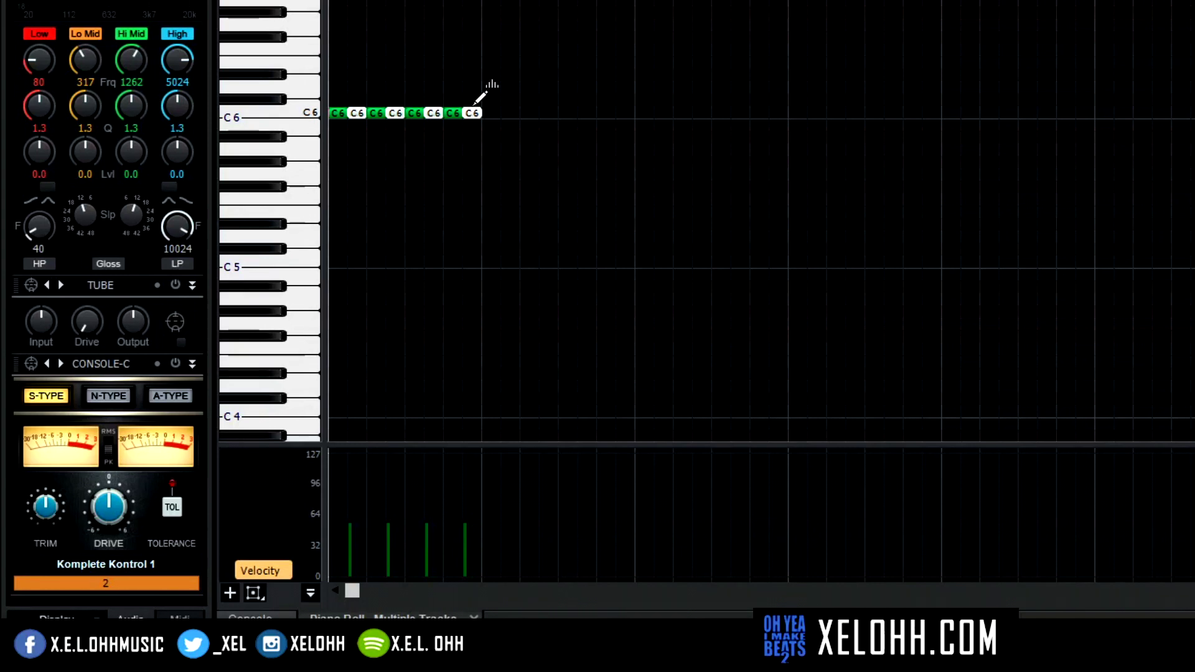
pyautogui.moveTo(466, 541)
pyautogui.mouseDown()
pyautogui.moveTo(467, 506)
pyautogui.moveTo(461, 533)
pyautogui.moveTo(461, 514)
pyautogui.mouseUp()
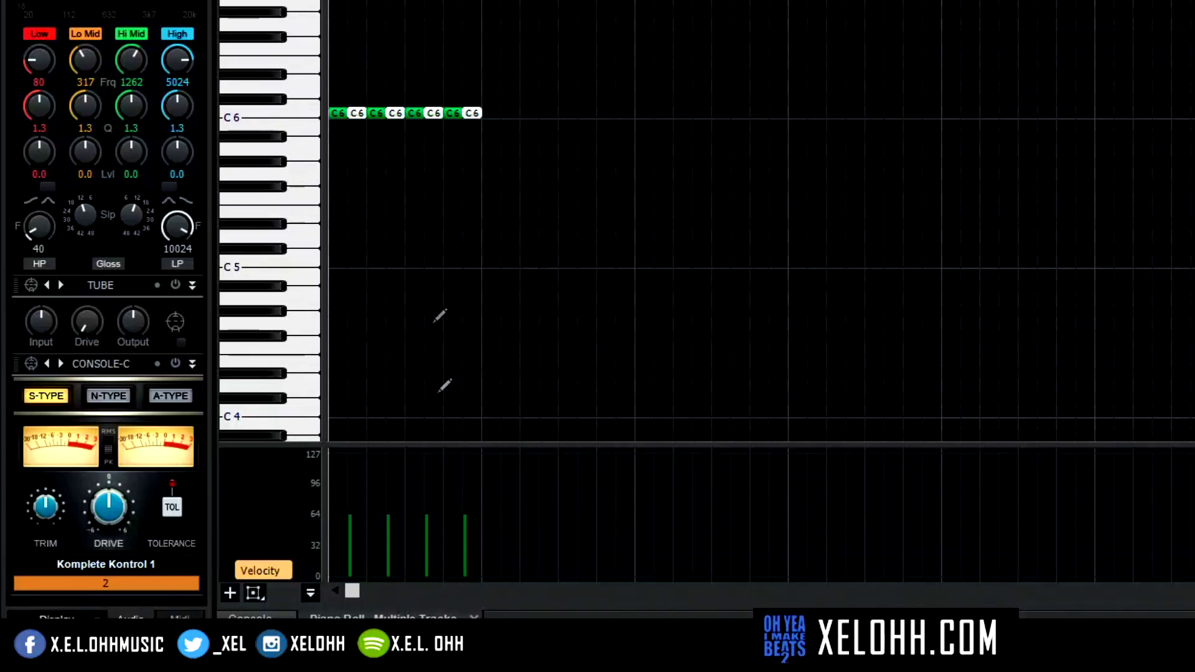
pyautogui.click(475, 105)
pyautogui.moveTo(471, 153); pyautogui.dragTo(467, 140)
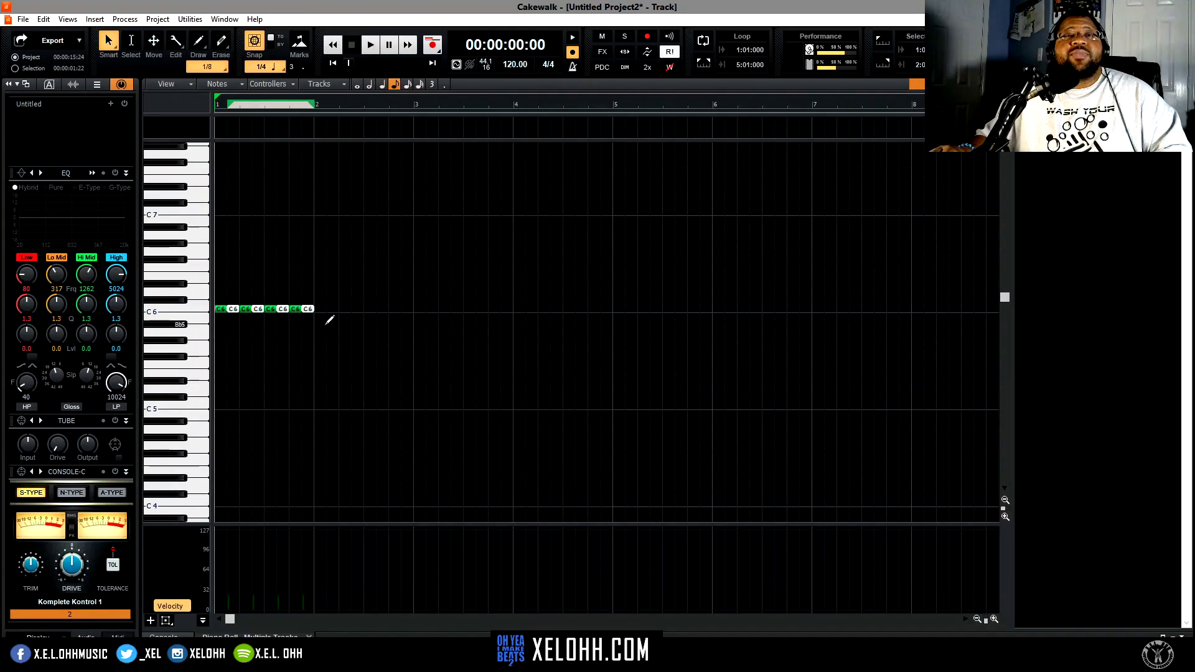
pyautogui.press('space')
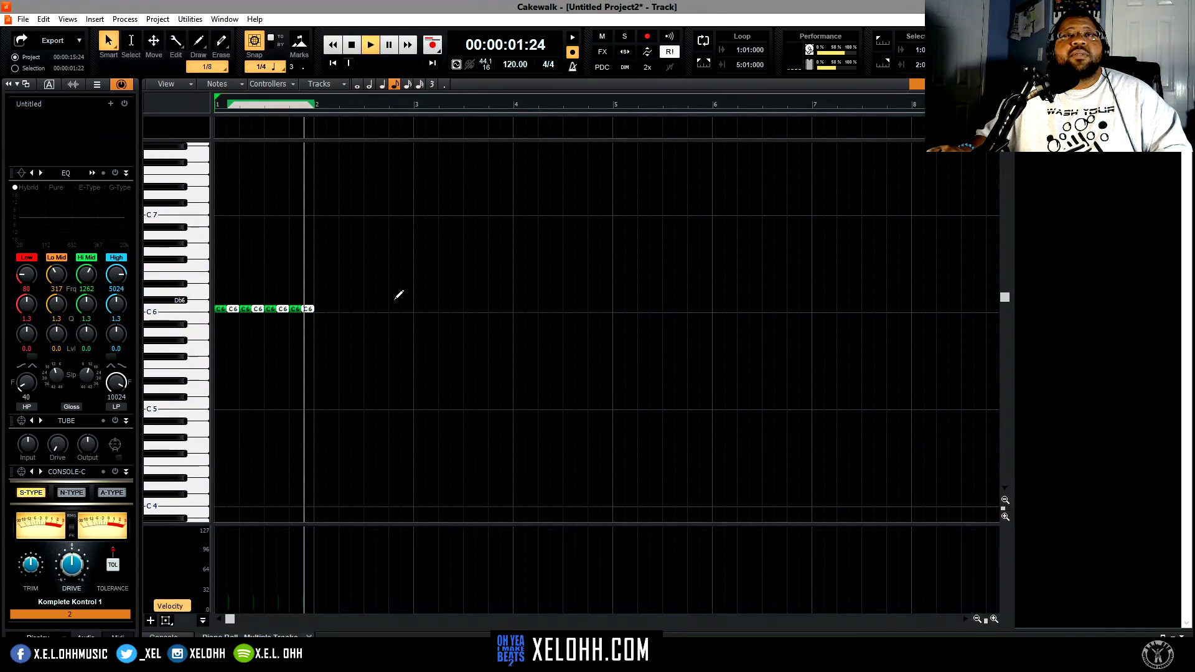
pyautogui.press('space')
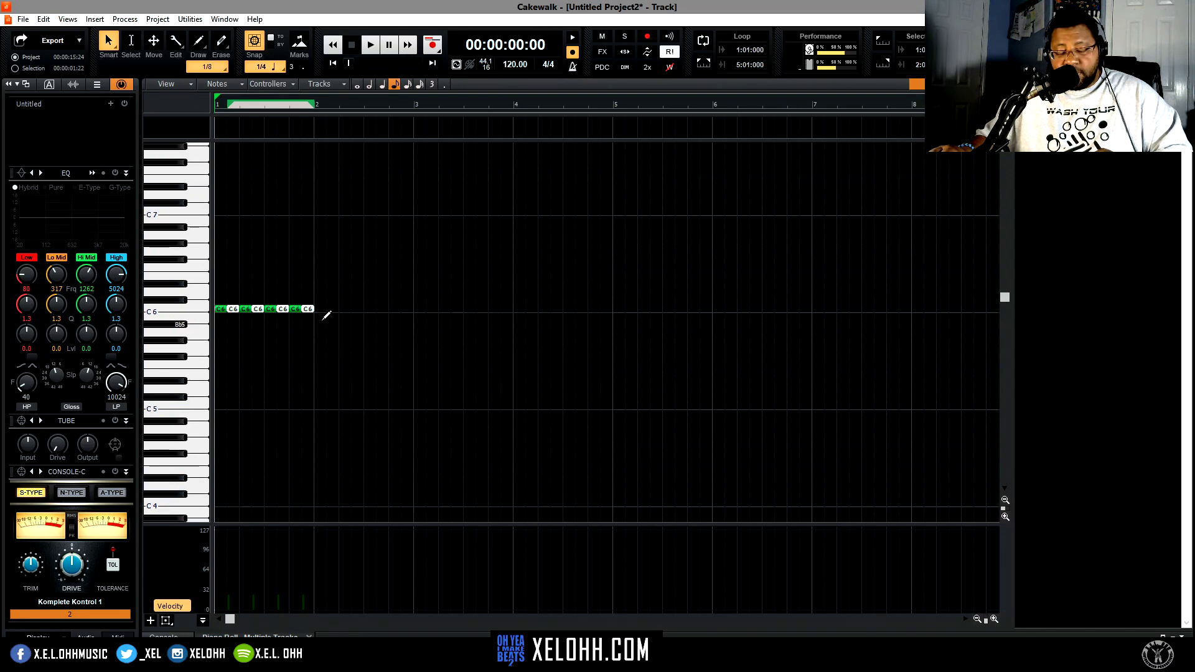
# Step: Select the whole C6 pattern in bar 1 and copy it end to end into bars 2 through 5
pyautogui.hotkey('ctrl', 'shift', 'a')
pyautogui.moveTo(325, 323); pyautogui.dragTo(215, 284)
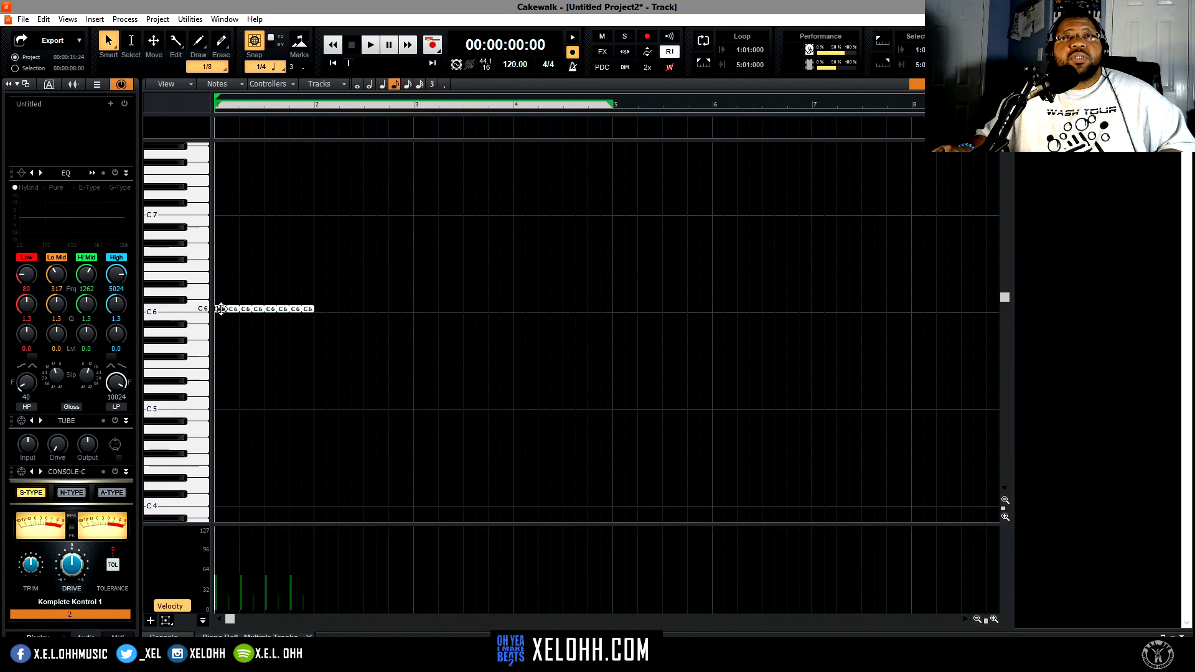
pyautogui.moveTo(220, 309); pyautogui.dragTo(418, 309)
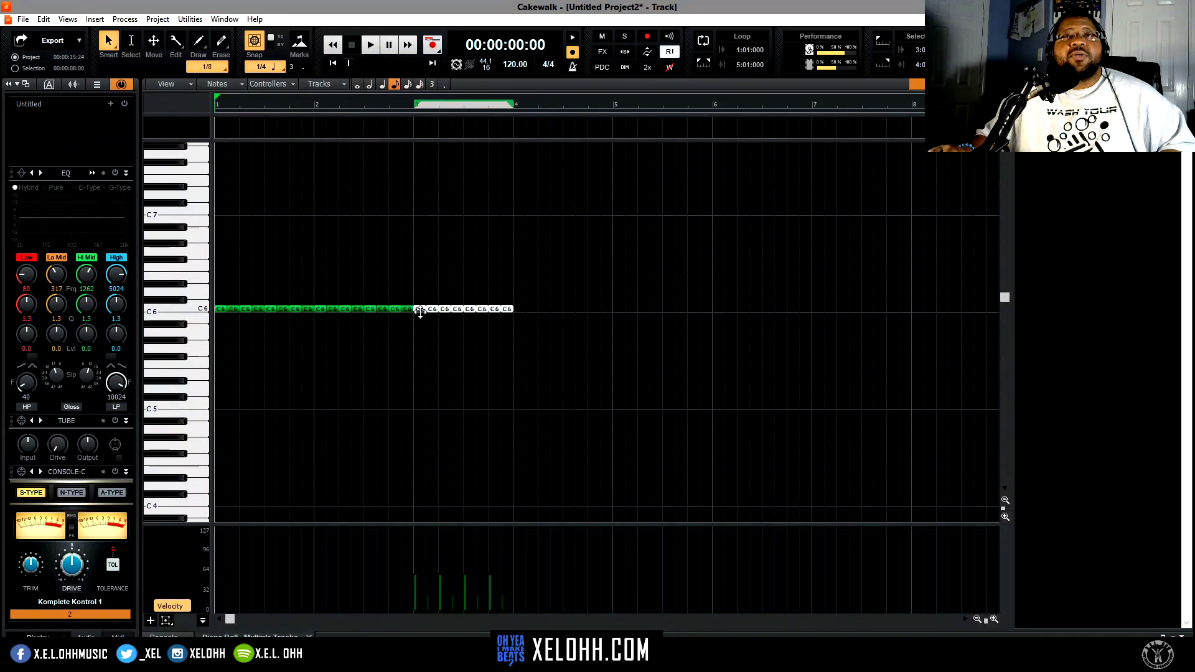
pyautogui.moveTo(421, 309); pyautogui.dragTo(522, 311)
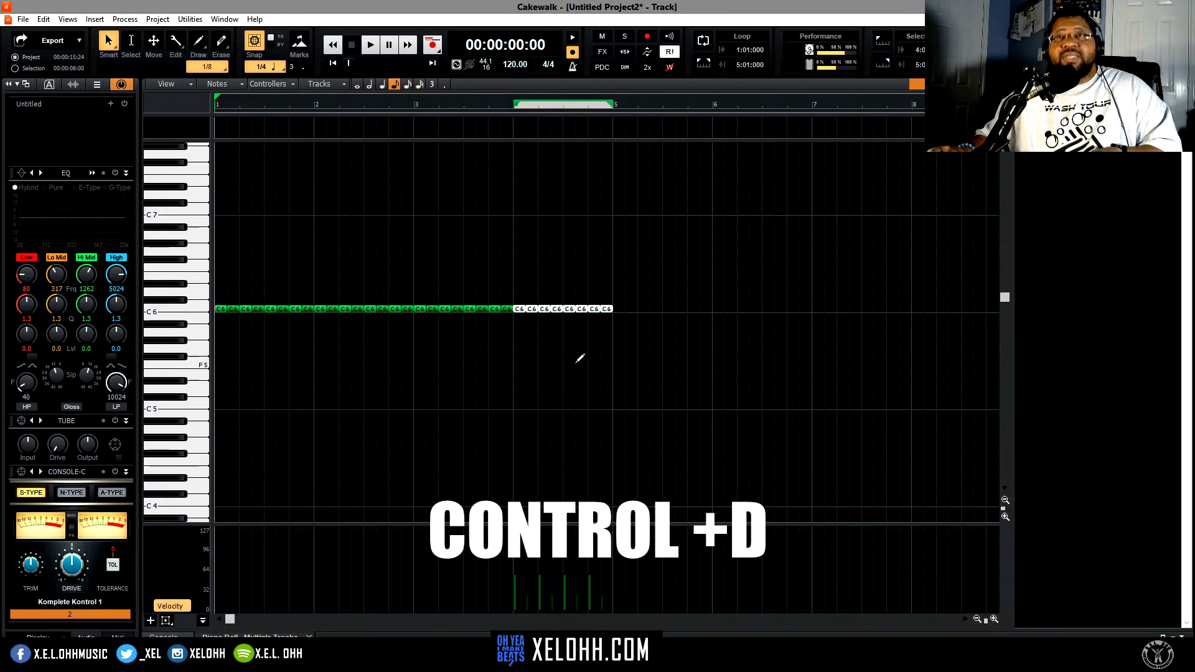
pyautogui.hotkey('ctrl', 'd')
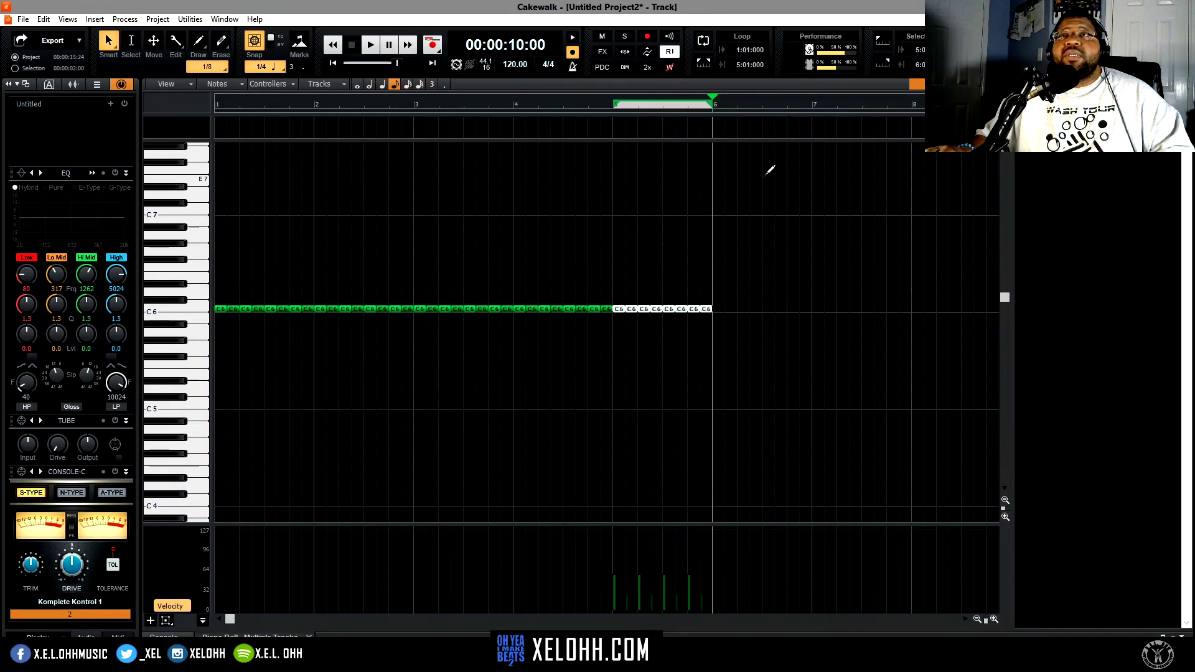
# Step: Set the piano roll grid resolution to 1/32 and switch to the Draw tool with a dotted 1/8 note duration
pyautogui.click(395, 85)
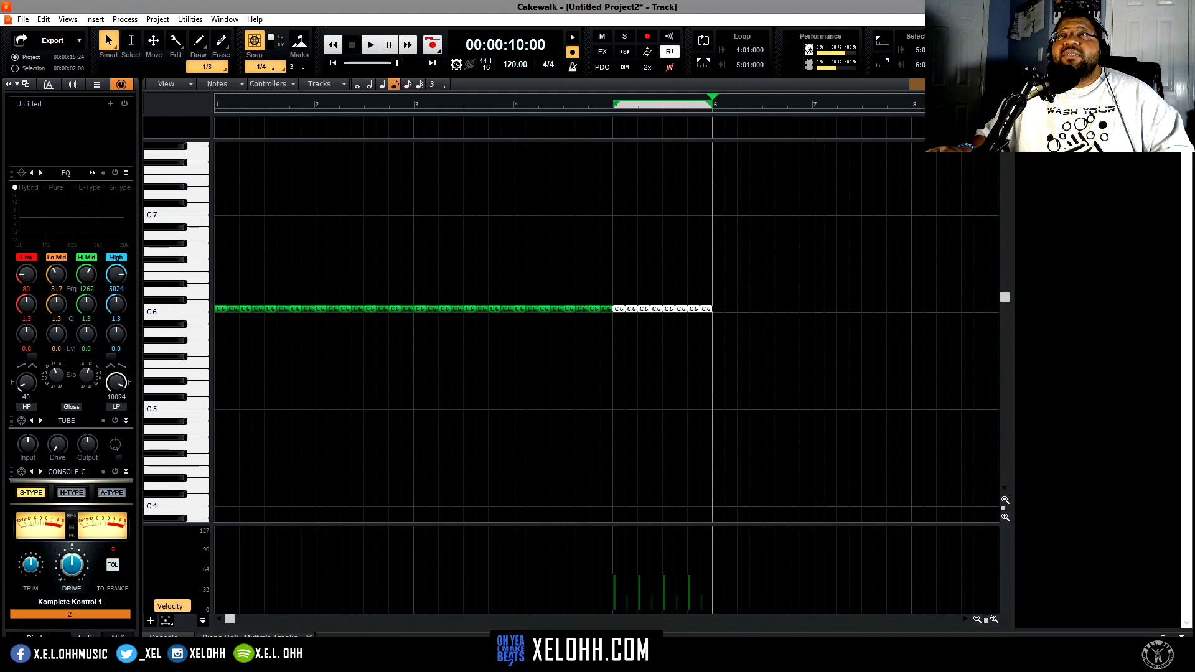
pyautogui.click(917, 84)
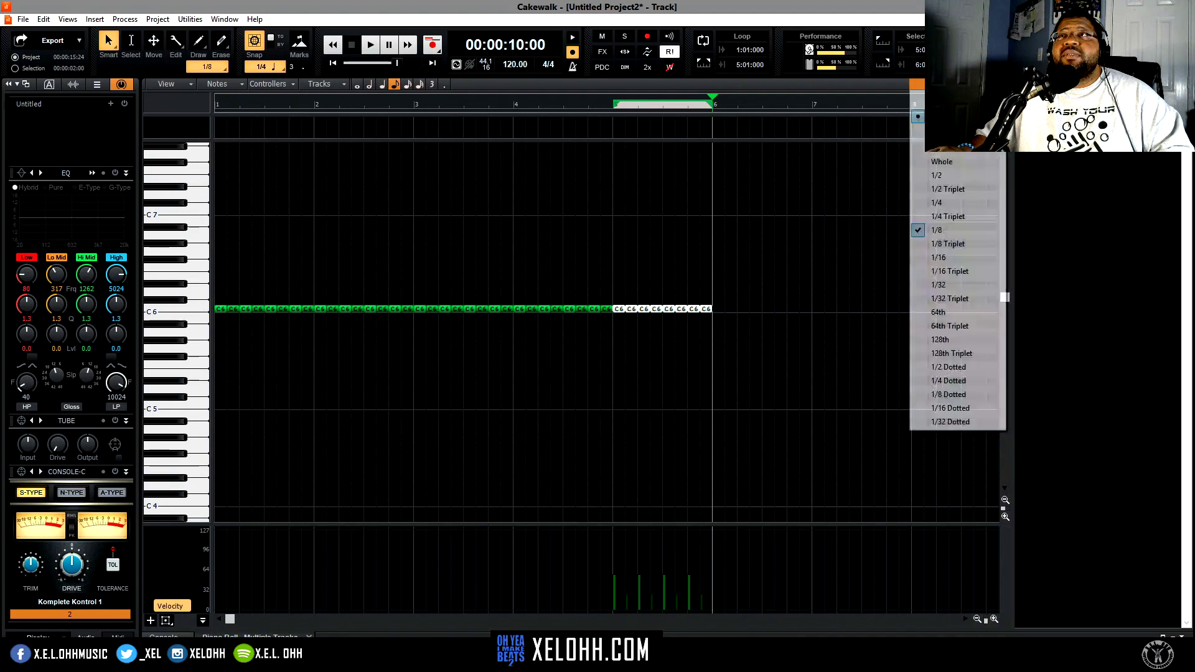
pyautogui.click(943, 285)
pyautogui.press('space')
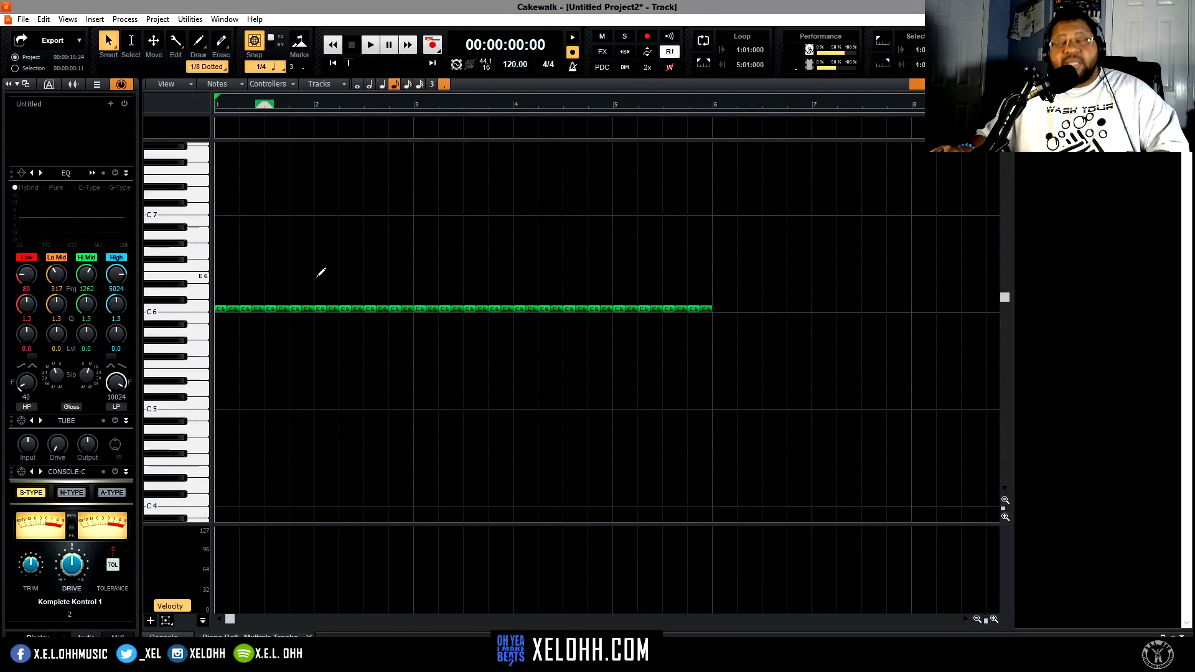
pyautogui.press('t')
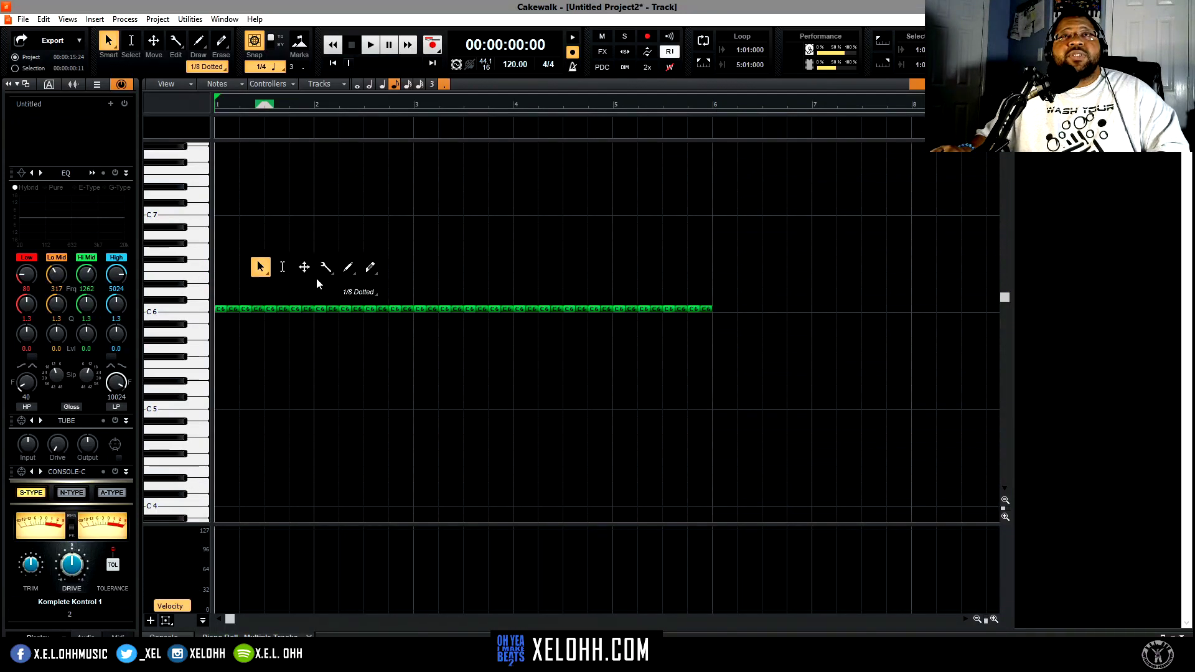
pyautogui.click(350, 268)
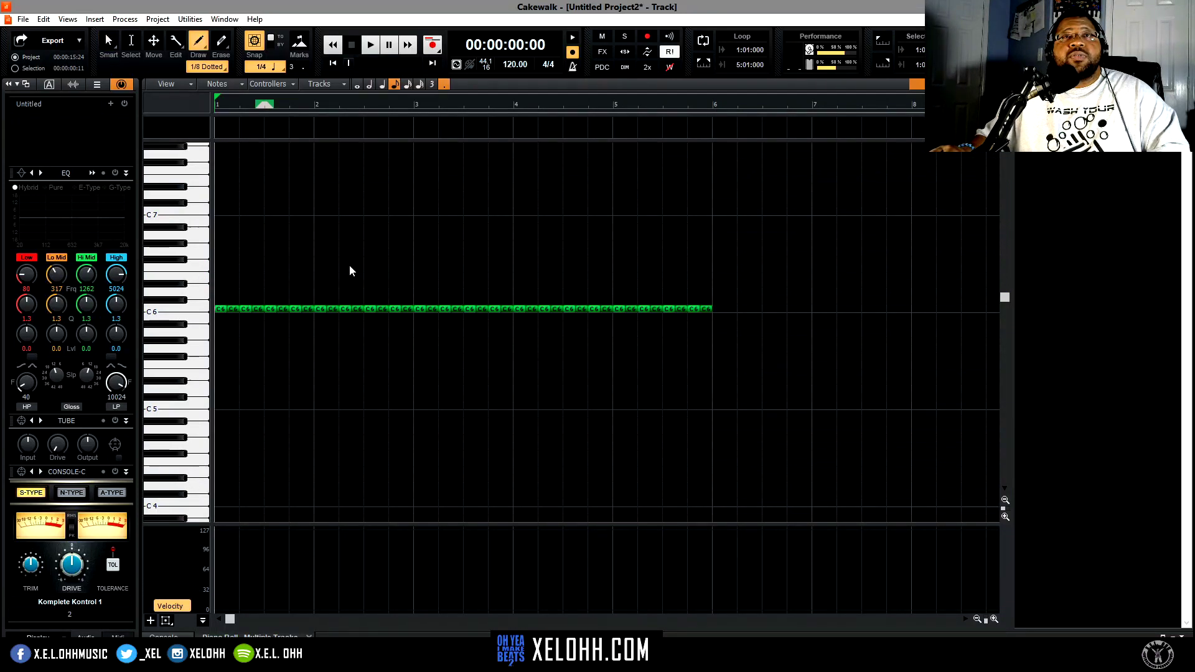
# Step: Set the note duration to an undotted 1/32, paint a short run of Eb6 notes in bar 1 and play it
pyautogui.click(419, 87)
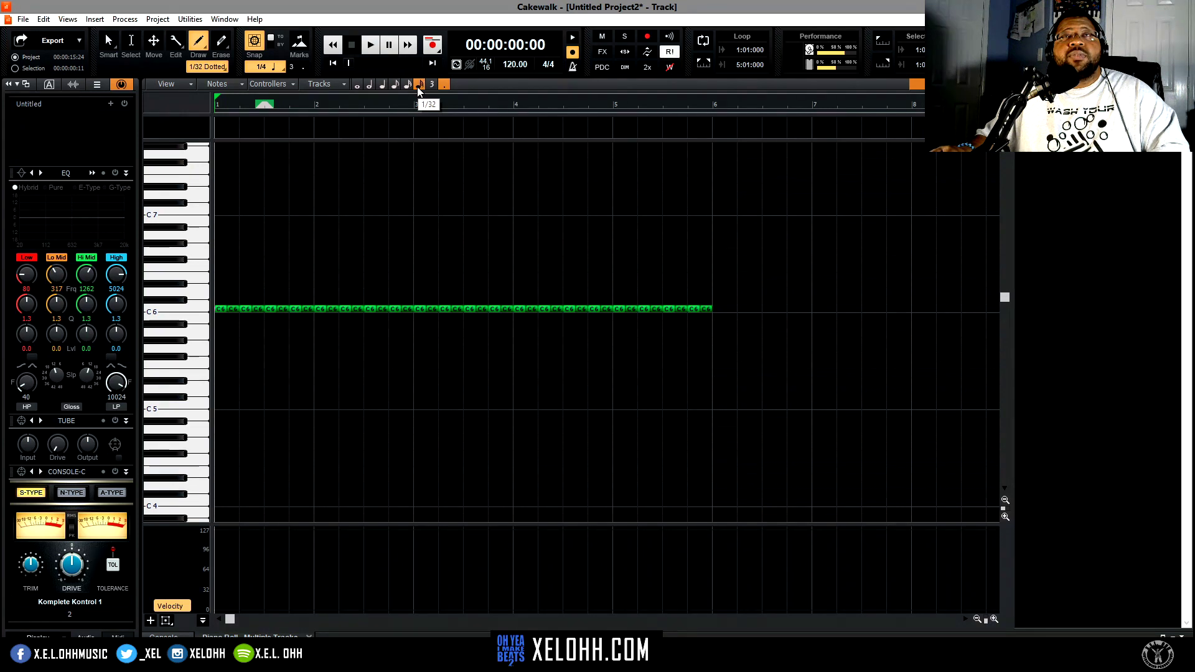
pyautogui.click(444, 84)
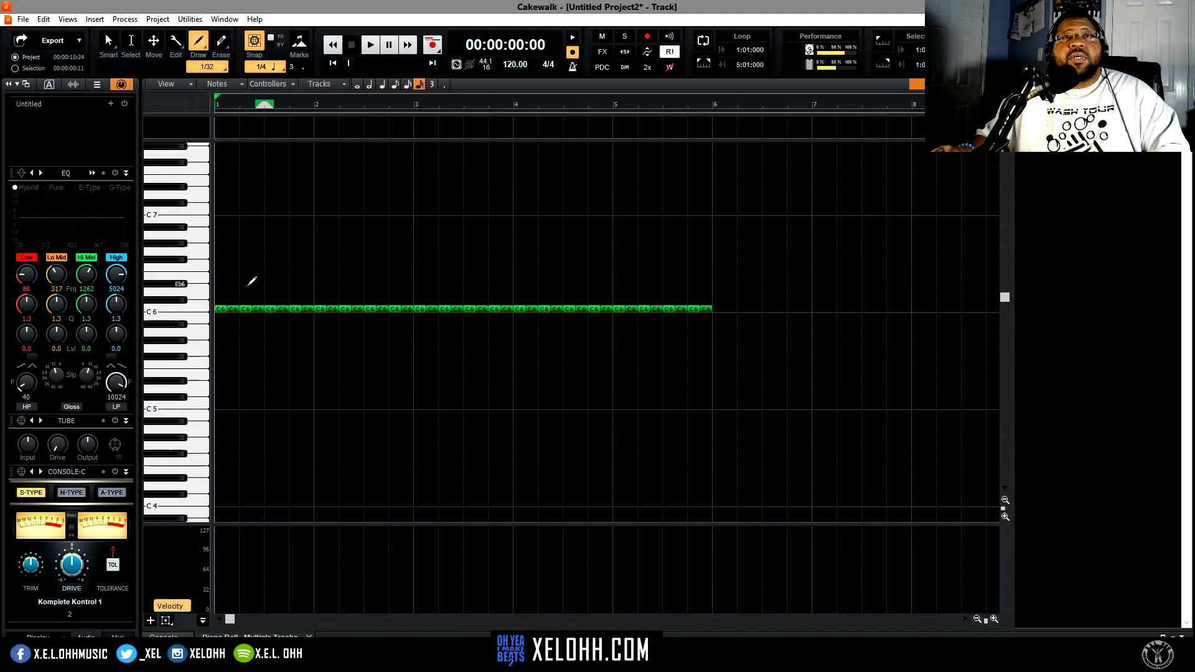
pyautogui.press('space')
pyautogui.press('space')
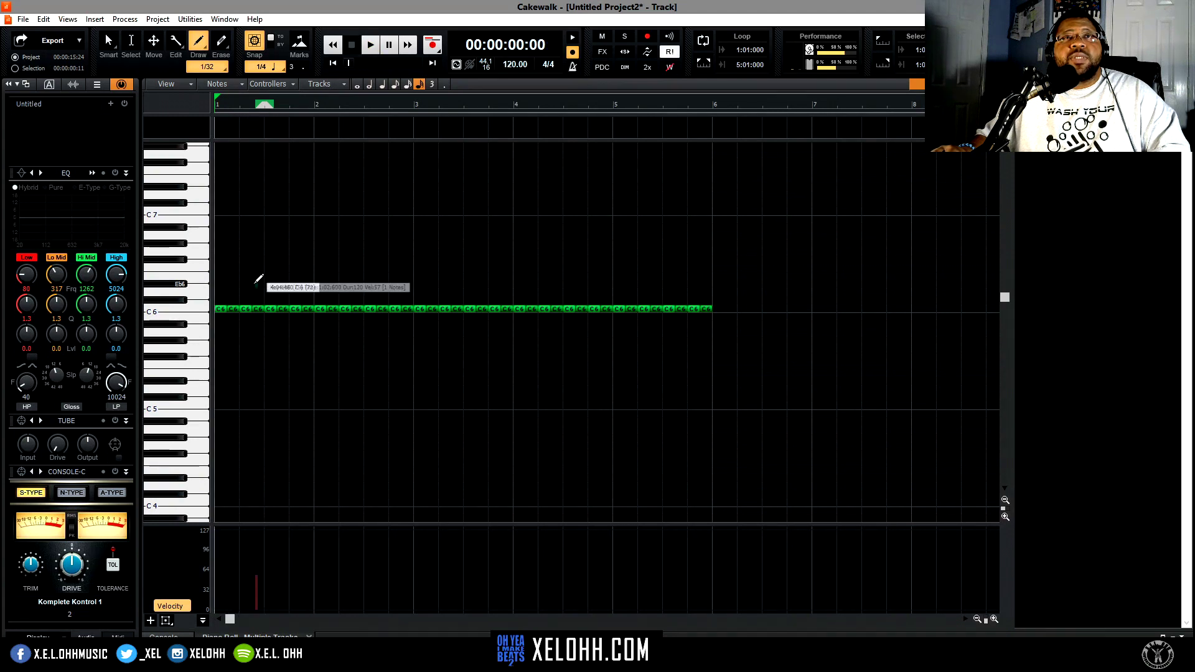
pyautogui.moveTo(258, 283); pyautogui.dragTo(267, 278)
pyautogui.press('space')
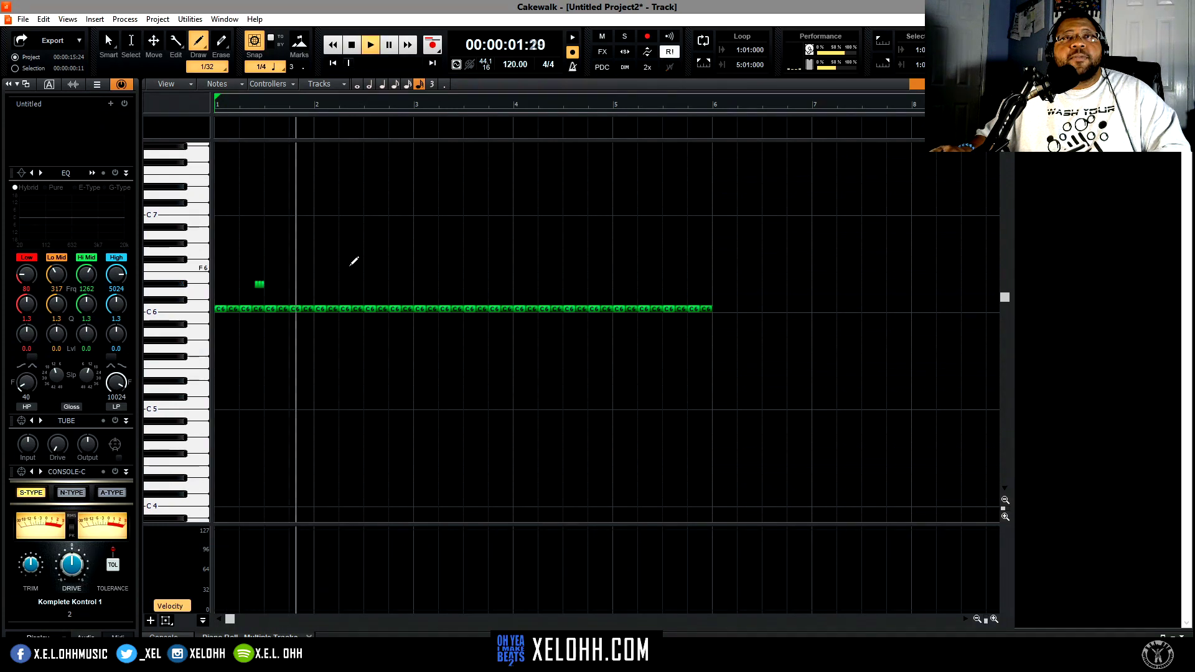
pyautogui.press('space')
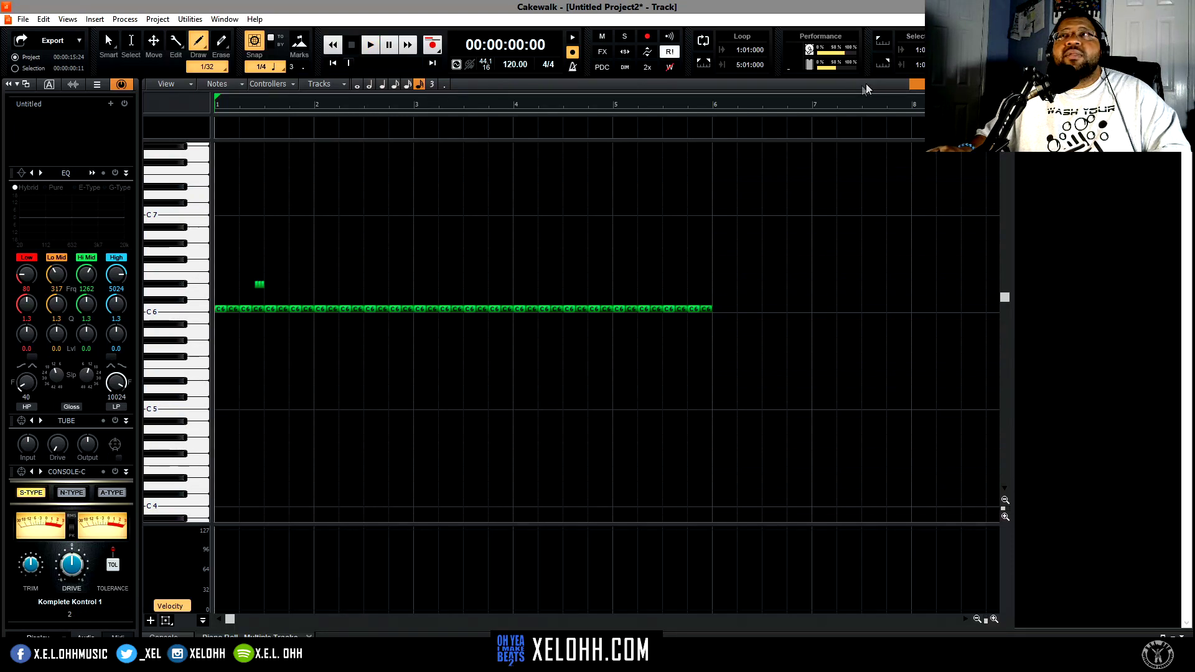
# Step: Set the piano roll grid resolution to 1/16, paint four 1/32 notes on G5 in bar 2 and play them
pyautogui.click(915, 88)
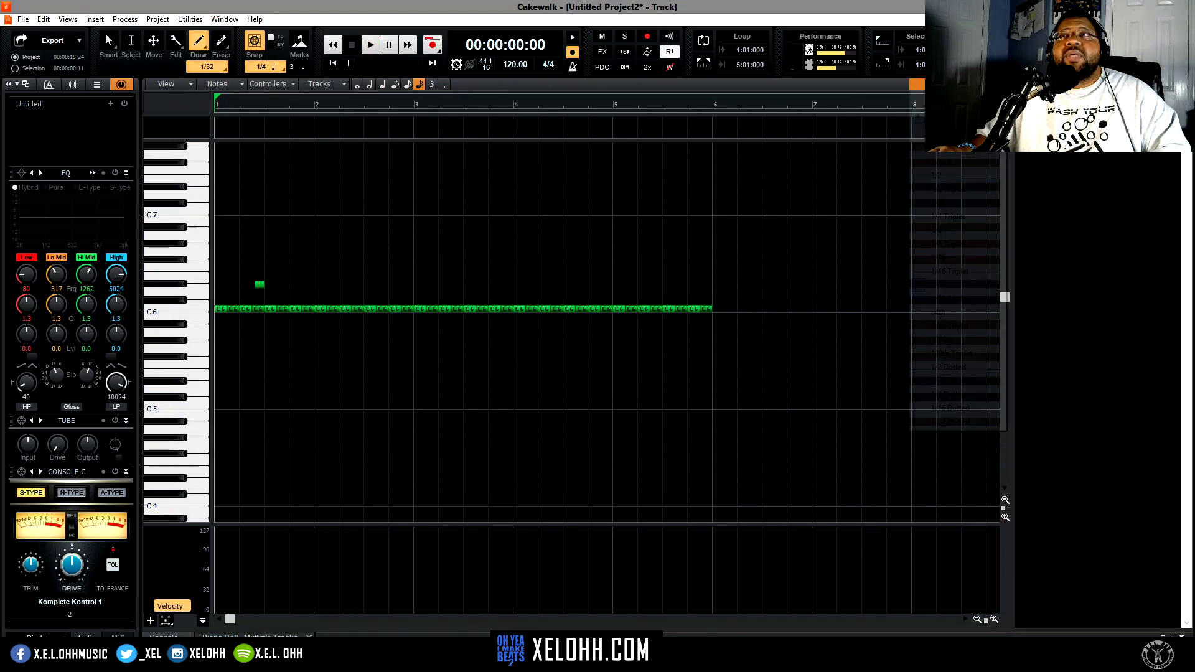
pyautogui.click(940, 257)
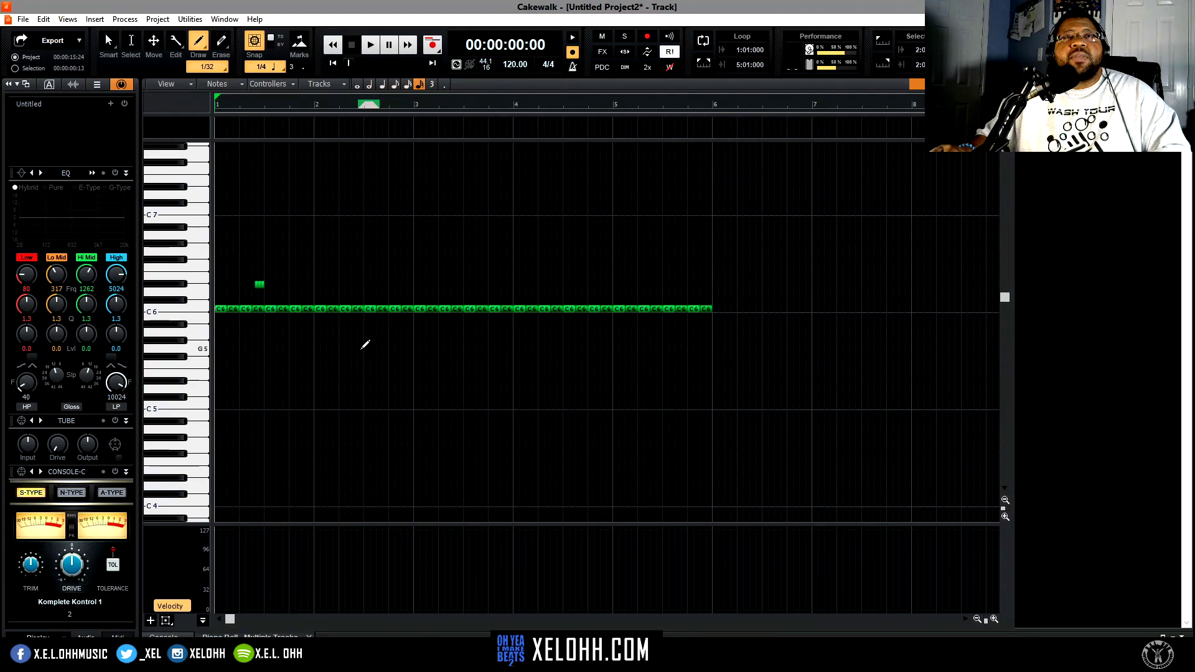
pyautogui.moveTo(360, 349); pyautogui.dragTo(387, 349)
pyautogui.press('space')
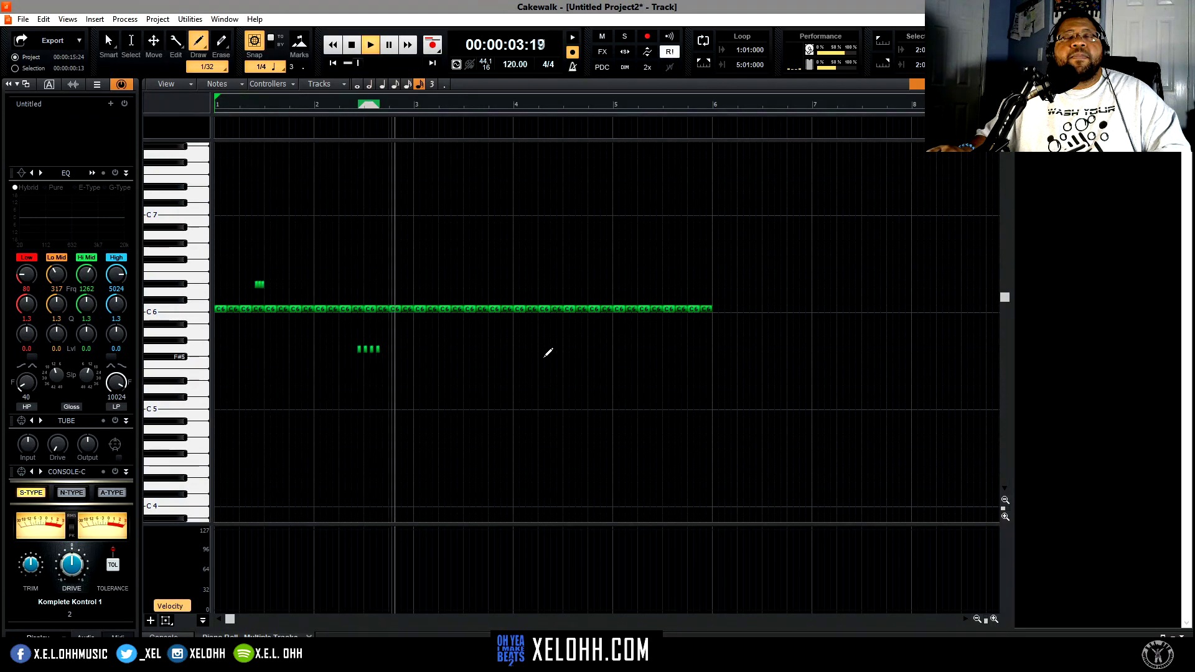
pyautogui.press('space')
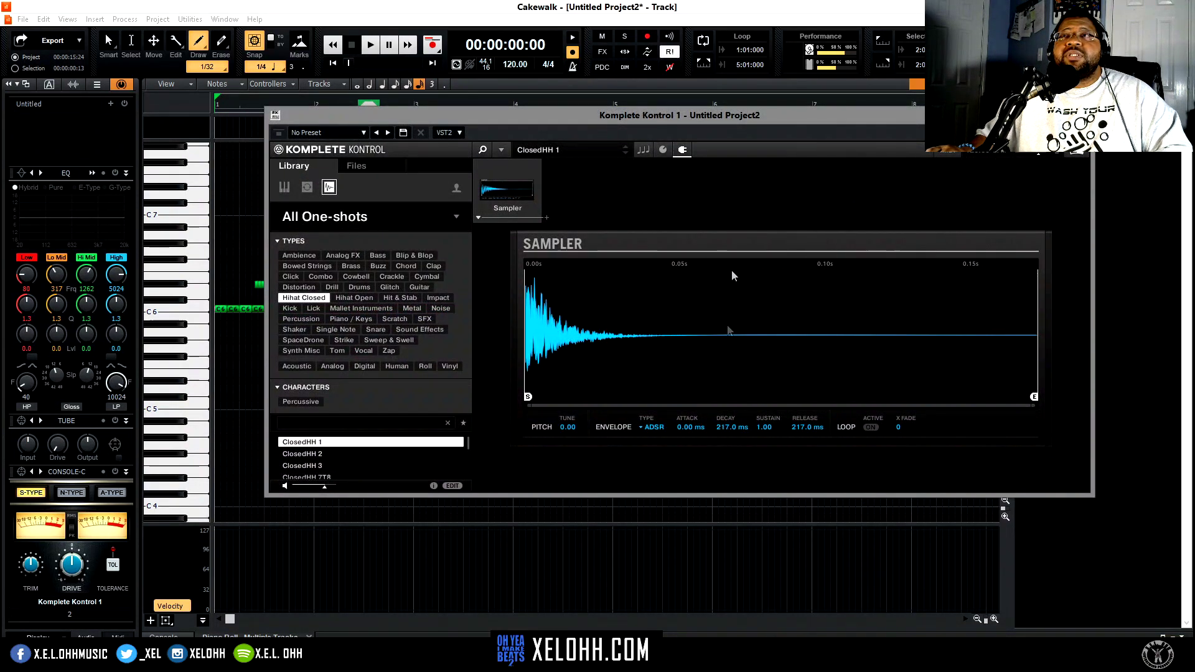
# Step: Close the Komplete Kontrol window and look through the drum instruments offered for a new instrument track, without adding one
pyautogui.click(1083, 115)
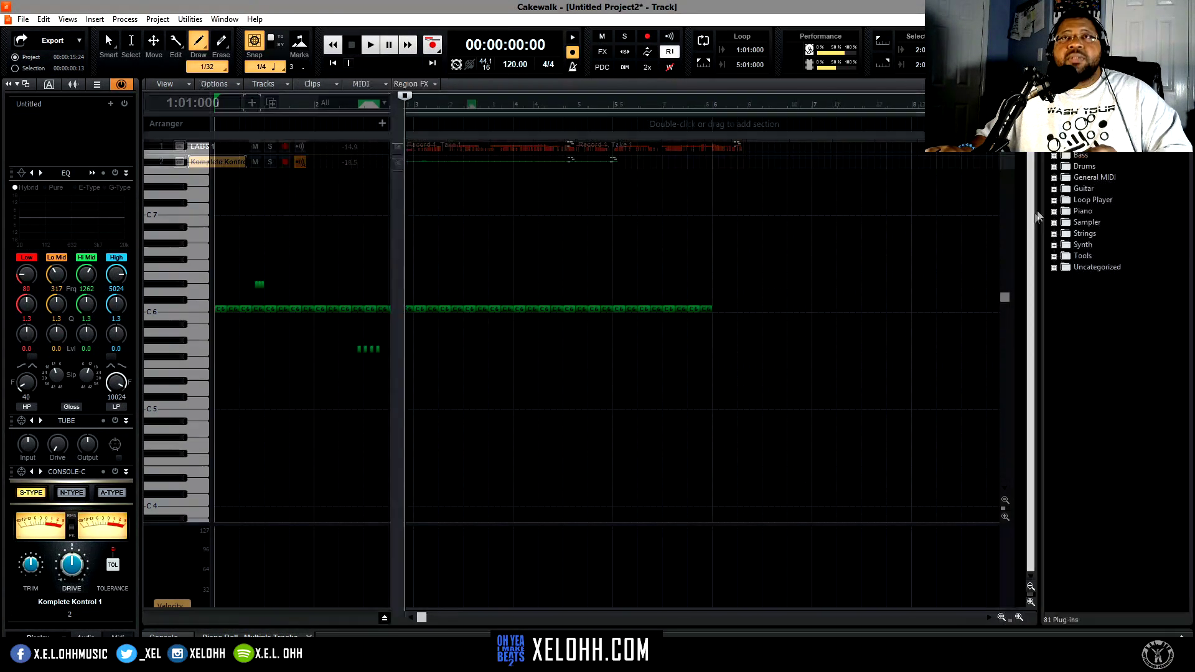
pyautogui.rightClick(240, 274)
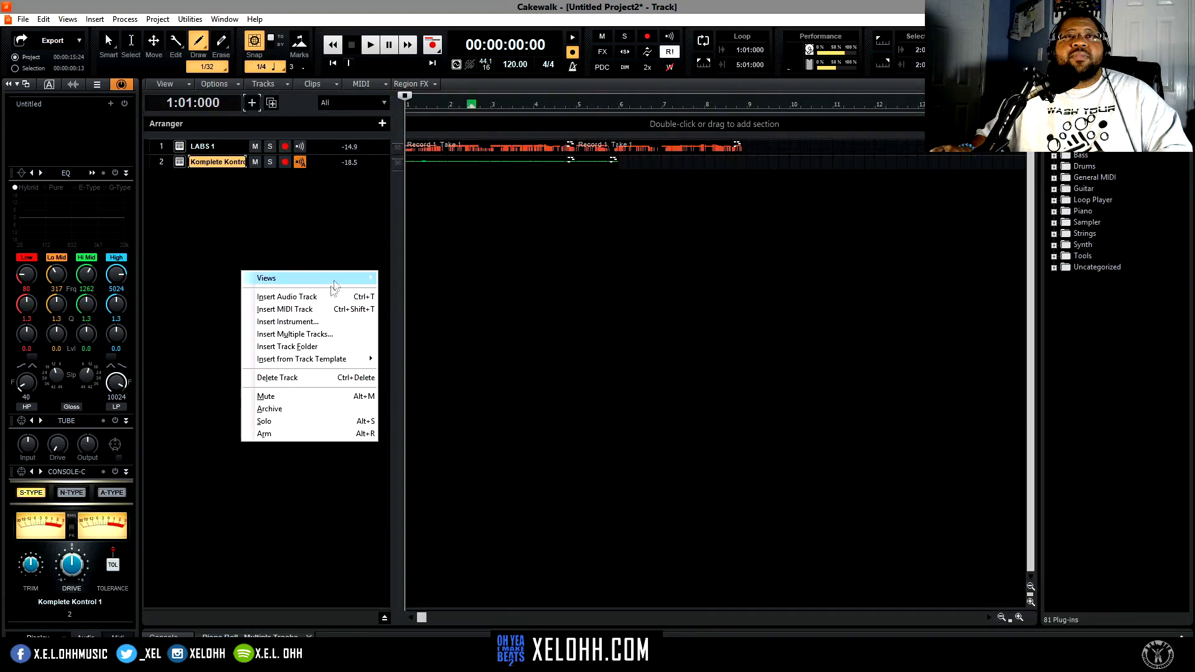
pyautogui.click(312, 321)
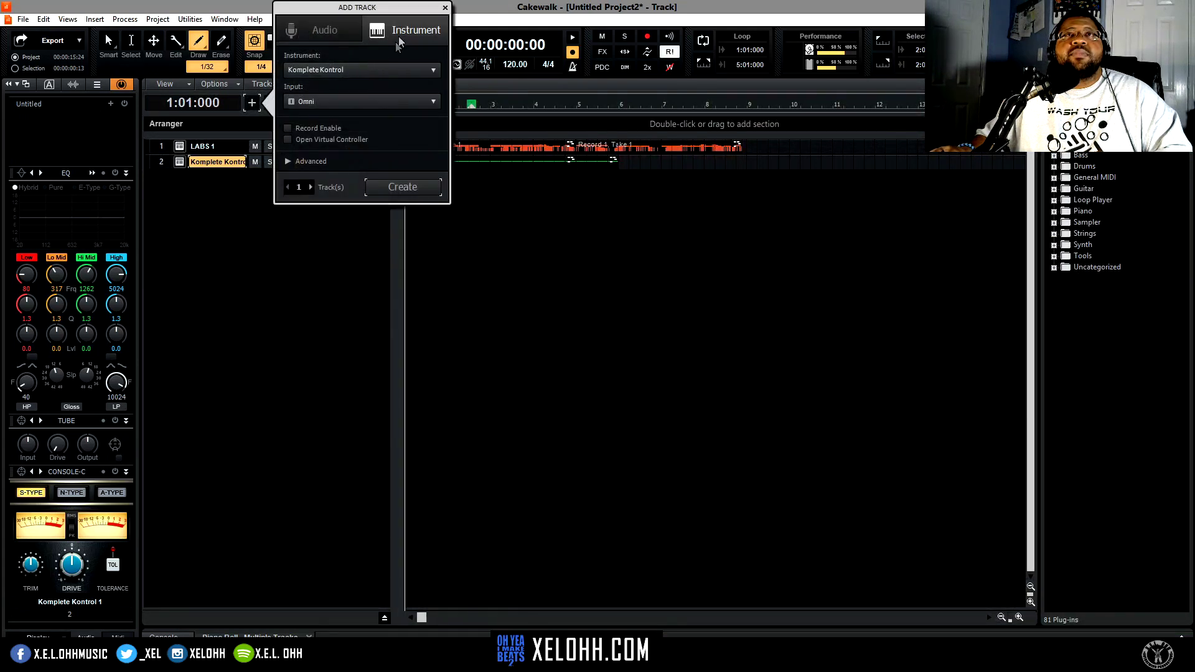
pyautogui.click(433, 71)
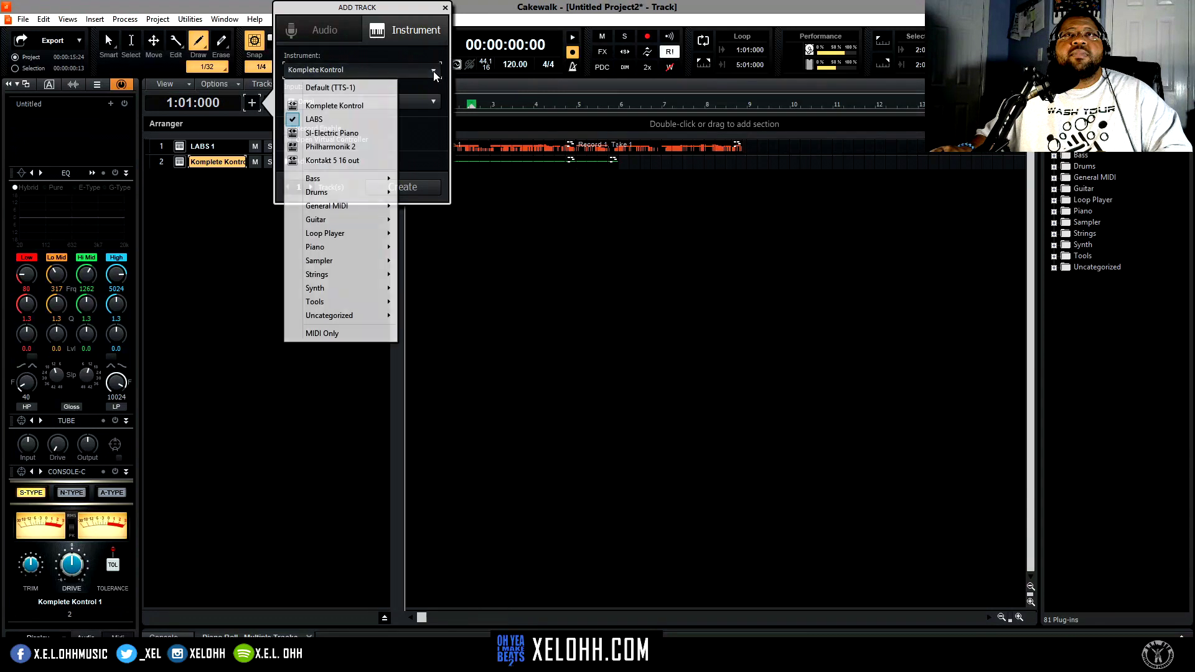
pyautogui.moveTo(361, 197)
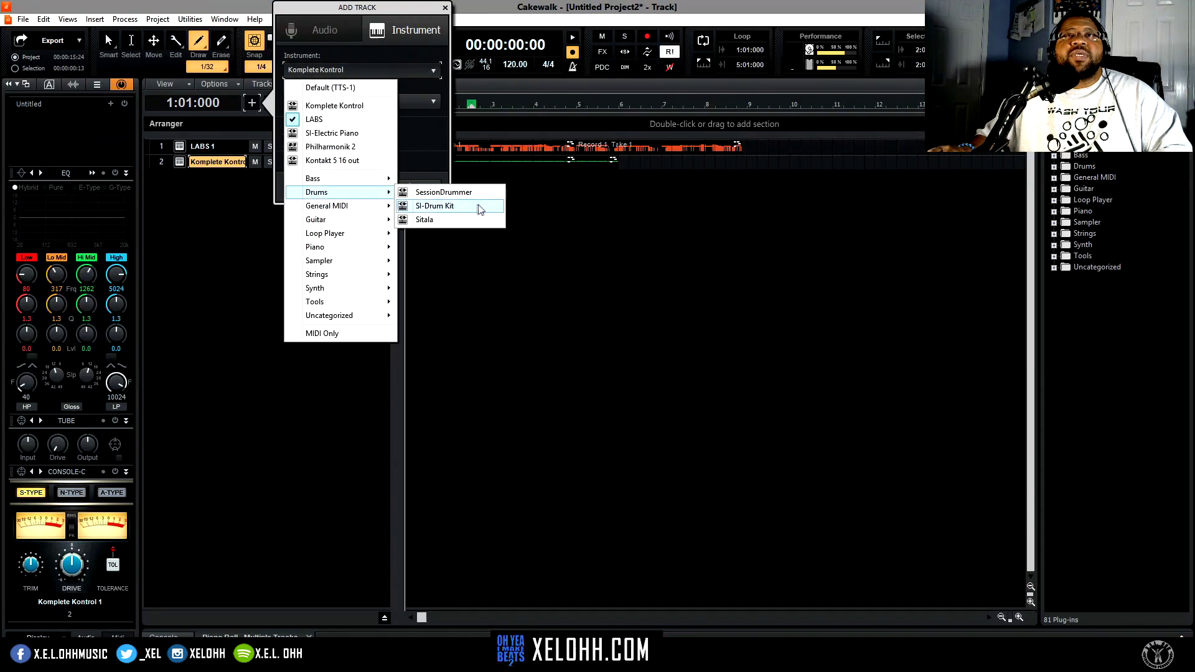
pyautogui.click(643, 208)
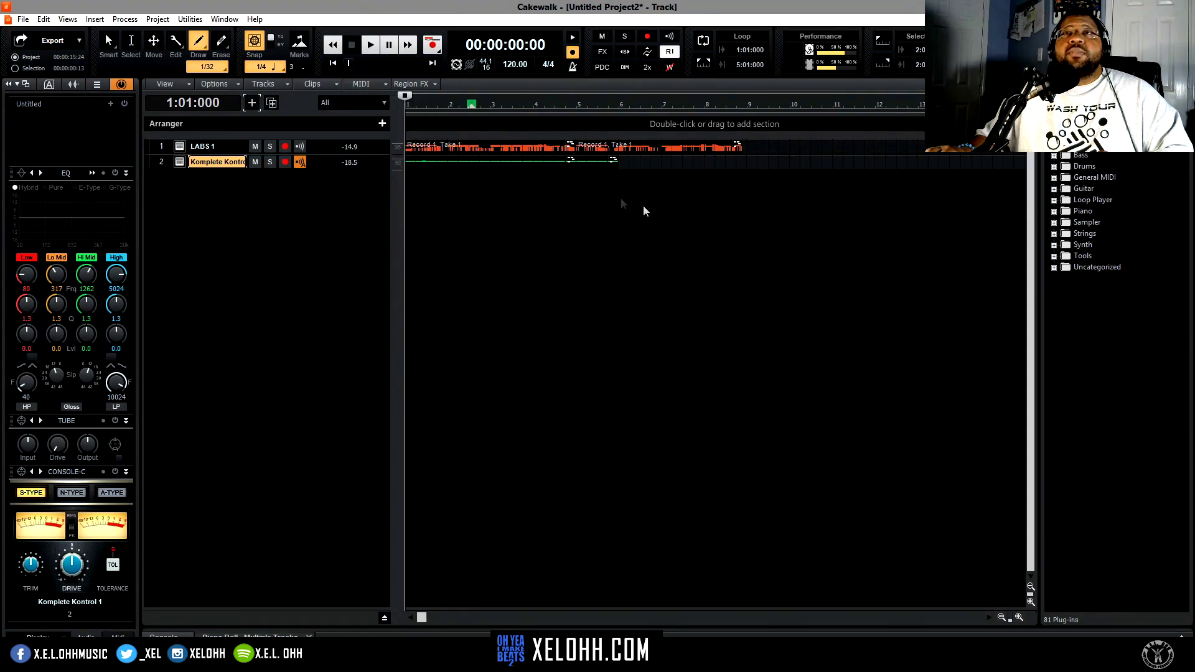
# Step: View the Komplete Kontrol instrument of track 2, close it, and enlarge the height of both tracks
pyautogui.click(180, 162)
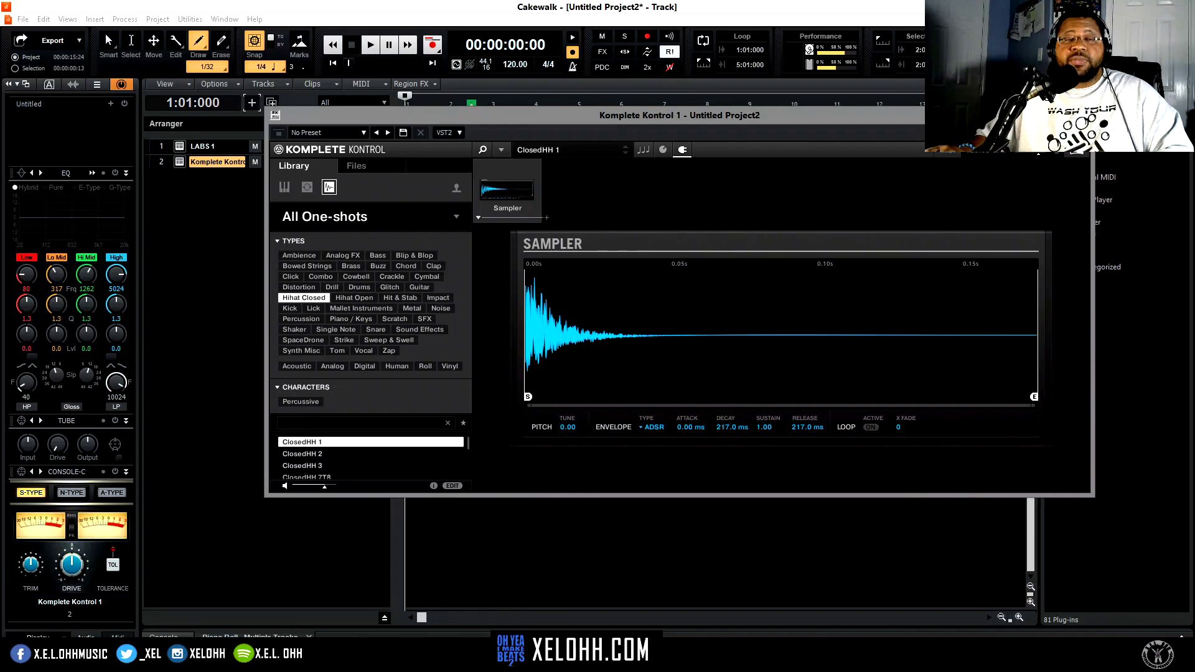
pyautogui.click(1086, 115)
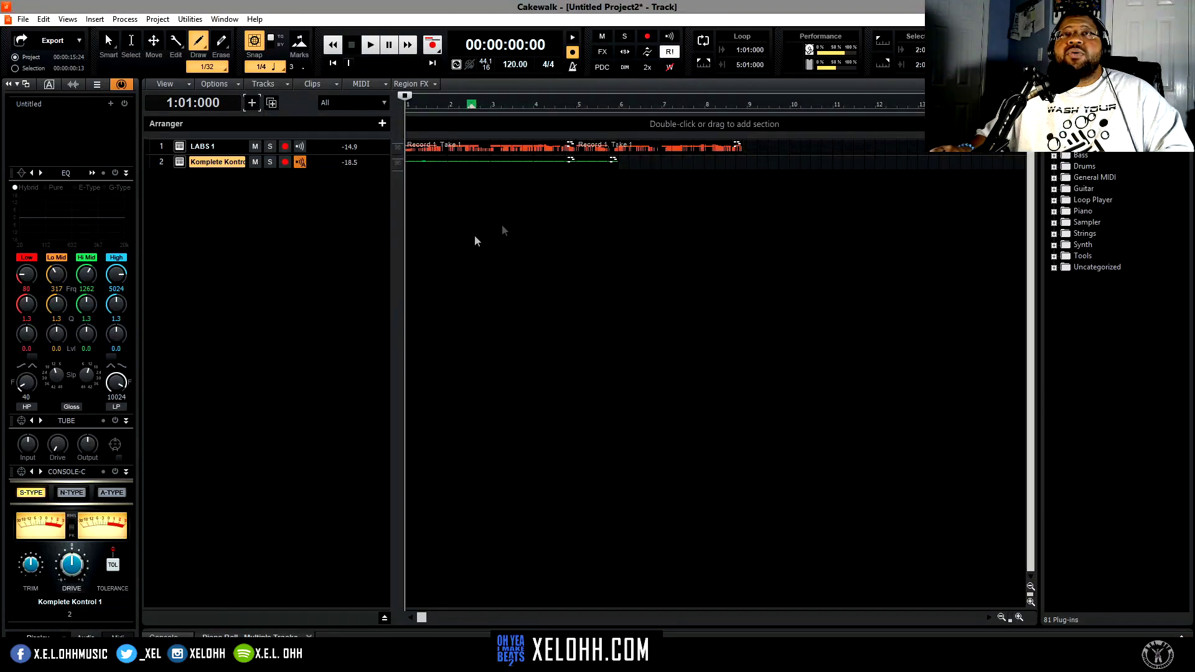
pyautogui.moveTo(325, 155); pyautogui.dragTo(317, 281)
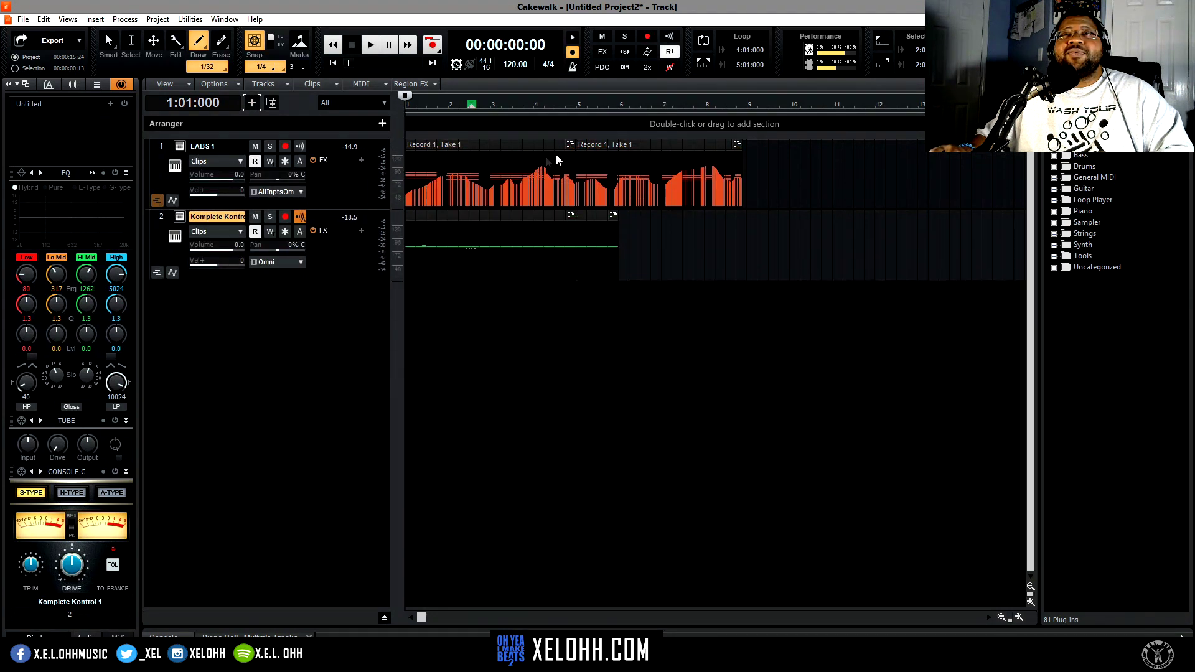